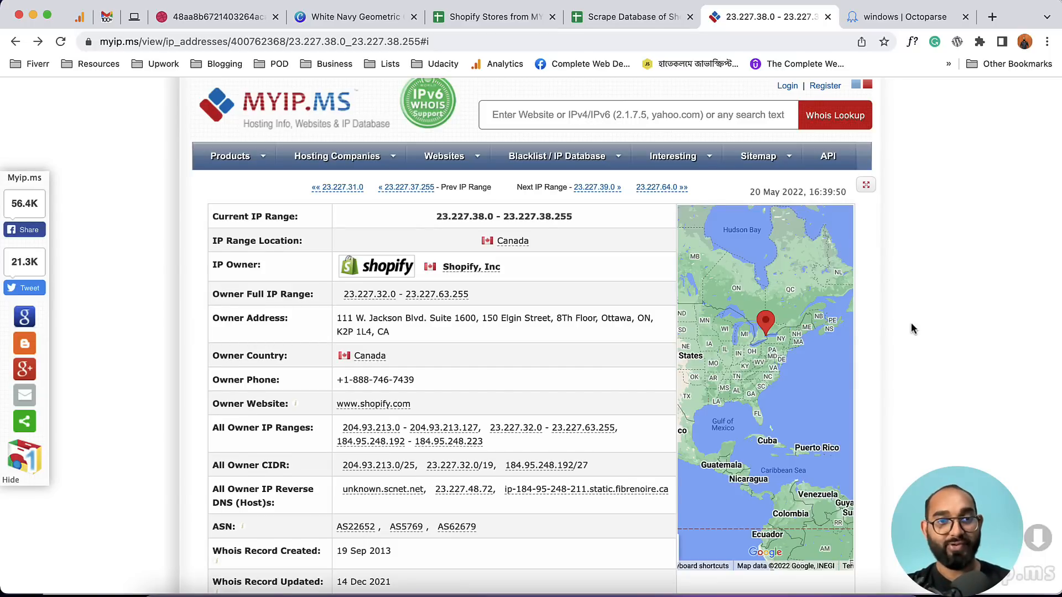
Open all records of the Websites IP Address Change History for 23.227.38.0 - 23.227.38.255 and look through the first page of sites.
scroll(910, 323, down, 10)
scroll(911, 323, down, 6)
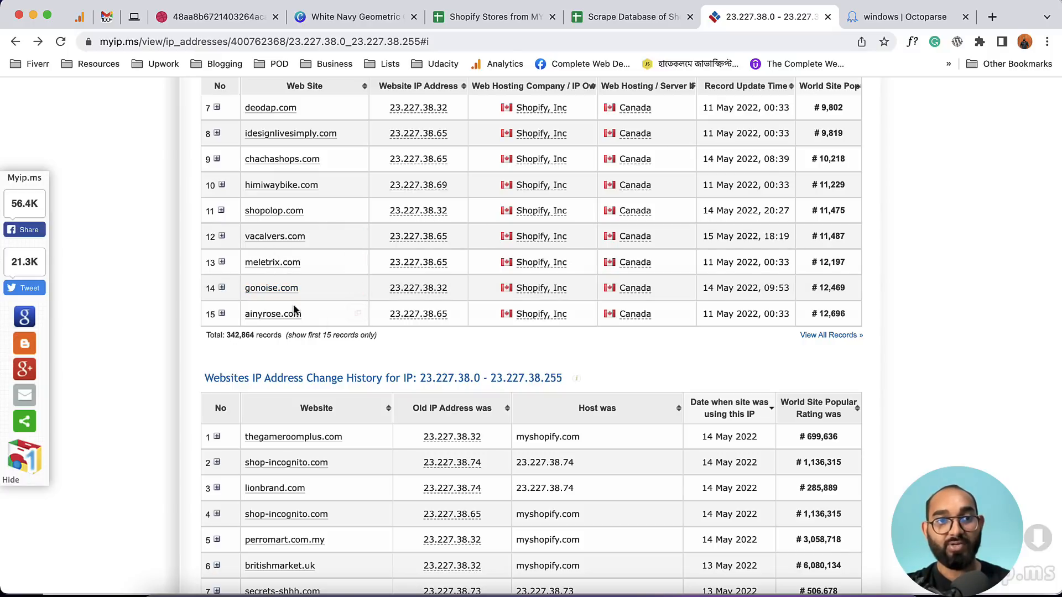
scroll(170, 461, down, 1)
scroll(170, 461, down, 4)
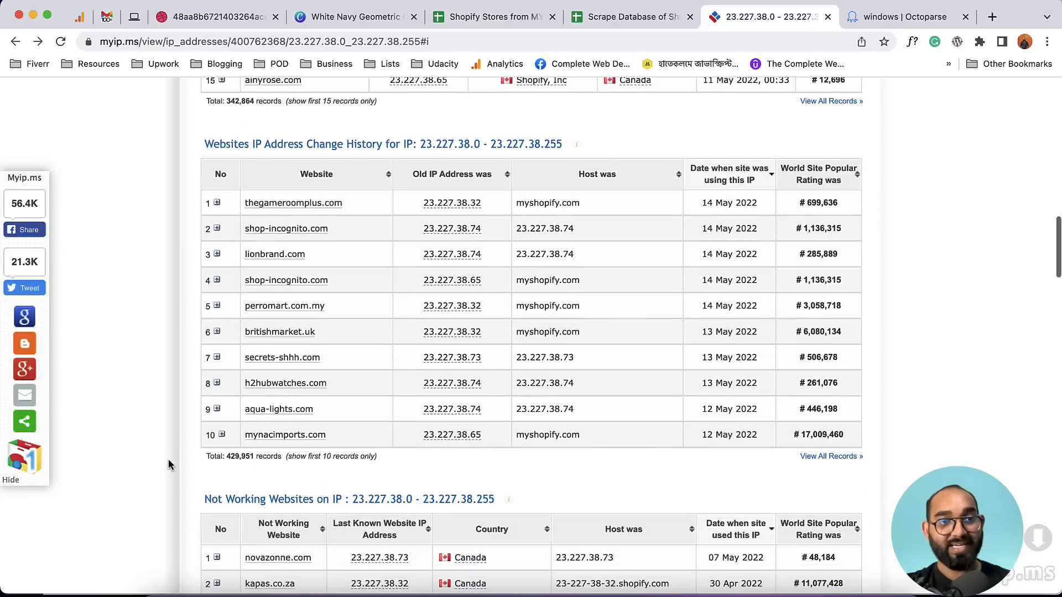
right_click(169, 459)
click(390, 453)
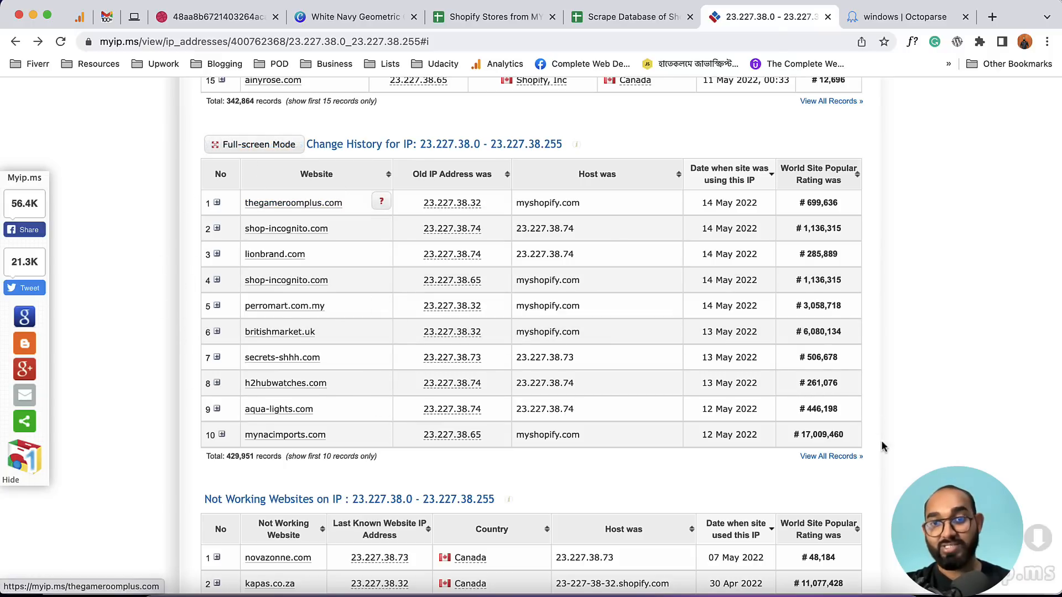
click(811, 459)
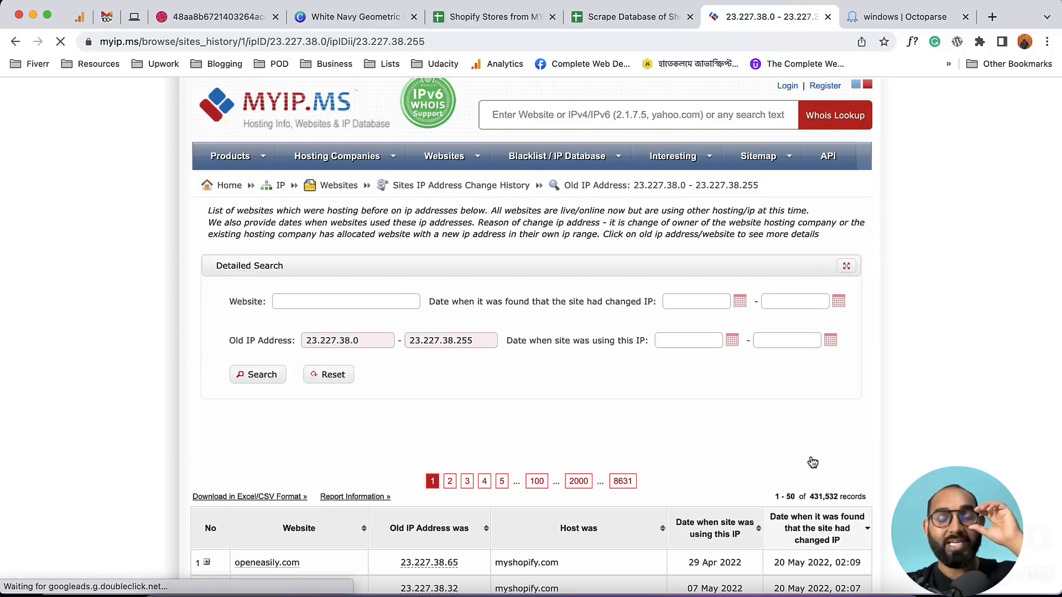
scroll(386, 420, down, 1)
scroll(386, 420, down, 3)
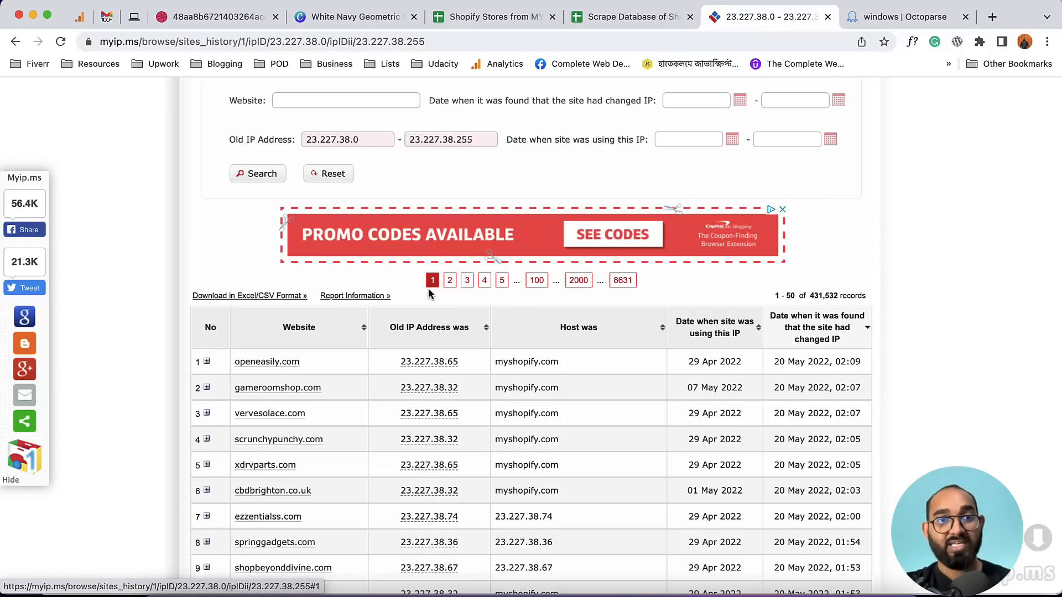
scroll(429, 288, down, 4)
scroll(429, 290, down, 18)
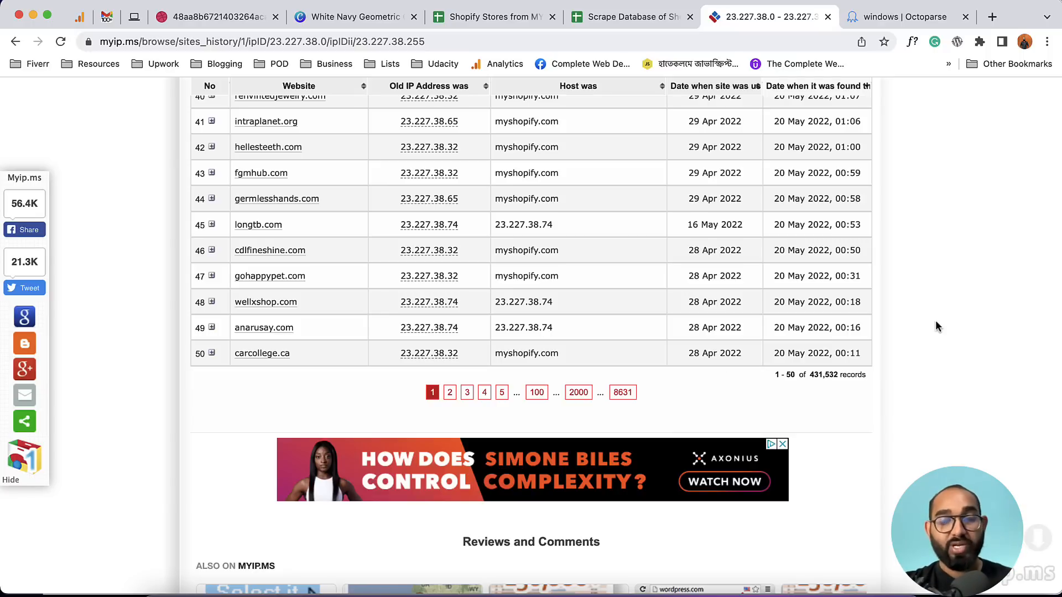
View the macOS download page on the Octoparse site and close the cloud data export window.
click(883, 20)
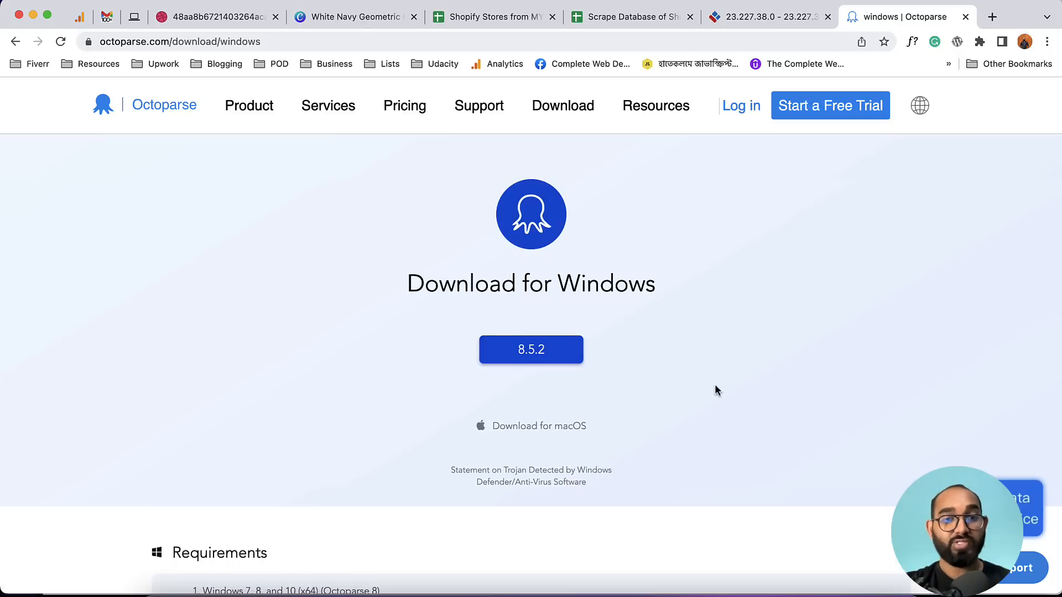
click(531, 431)
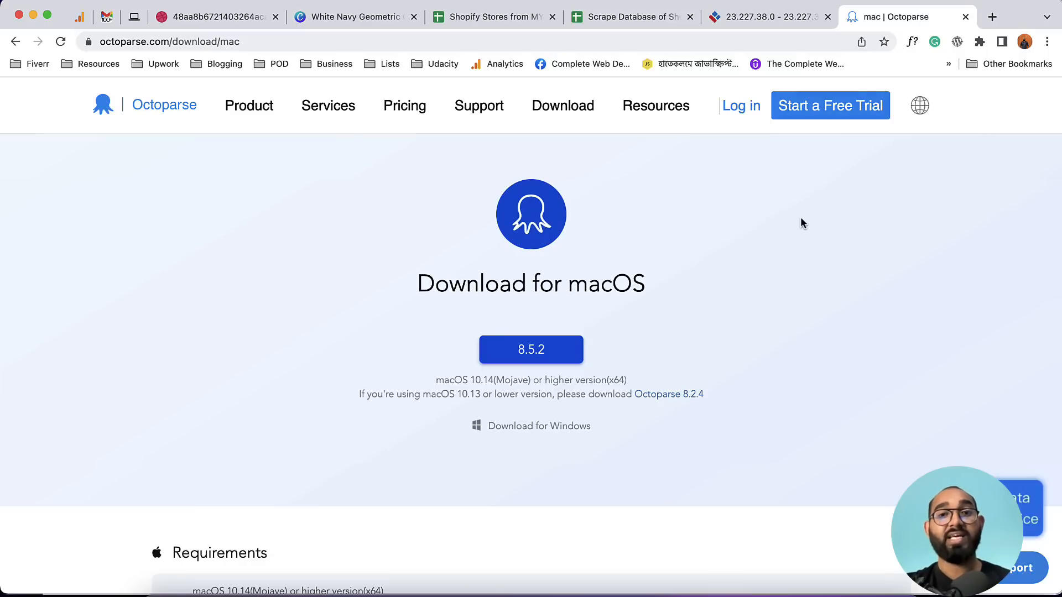
click(810, 593)
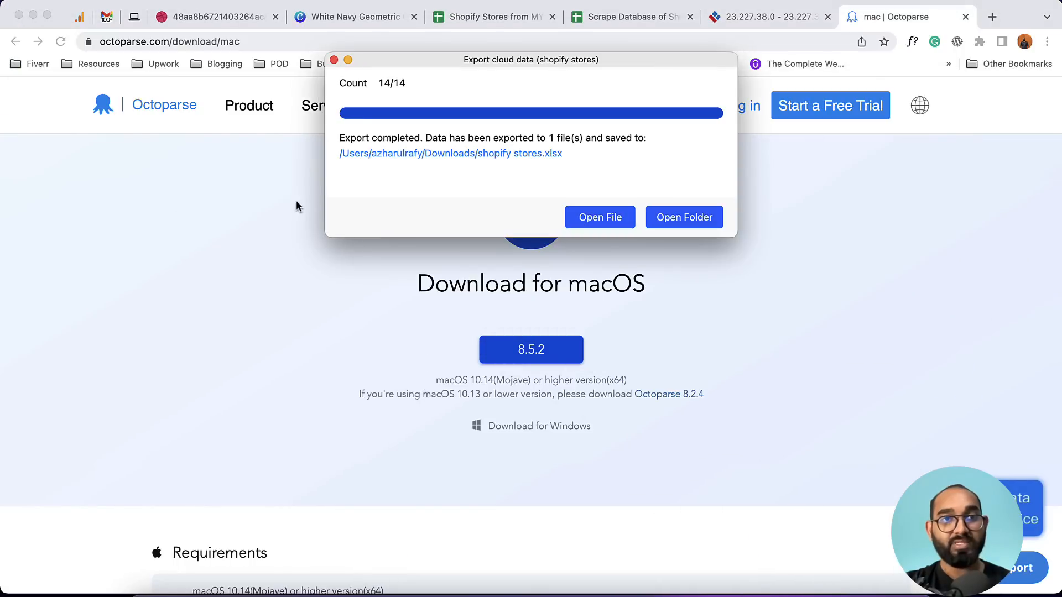
click(334, 60)
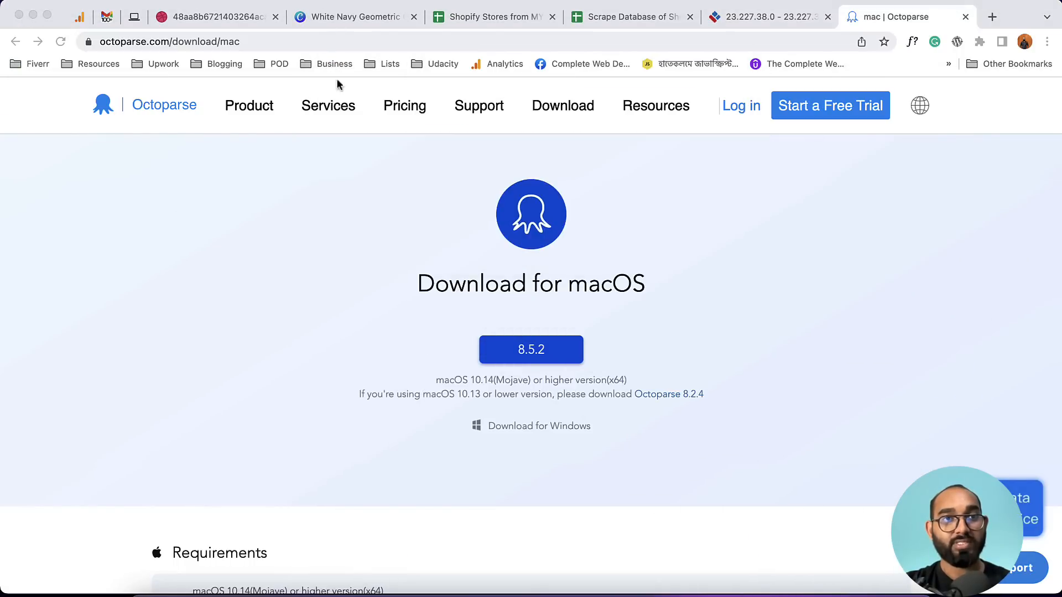
Copy the URL of the myip.ms site history list into cell A1 of the Scrape Database of Shopify Stores sheet.
click(763, 16)
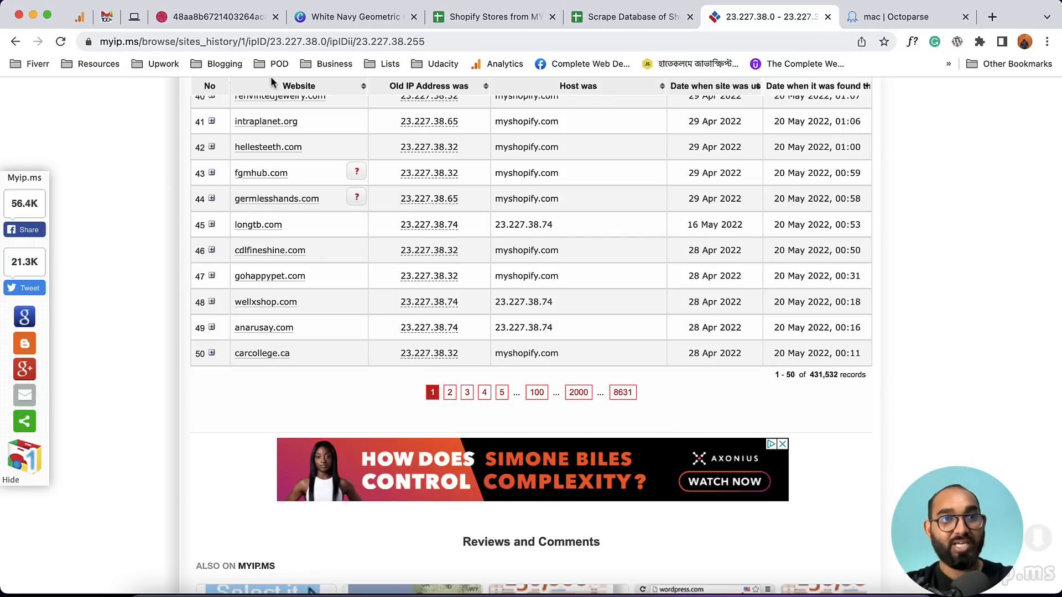
click(258, 40)
right_click(258, 40)
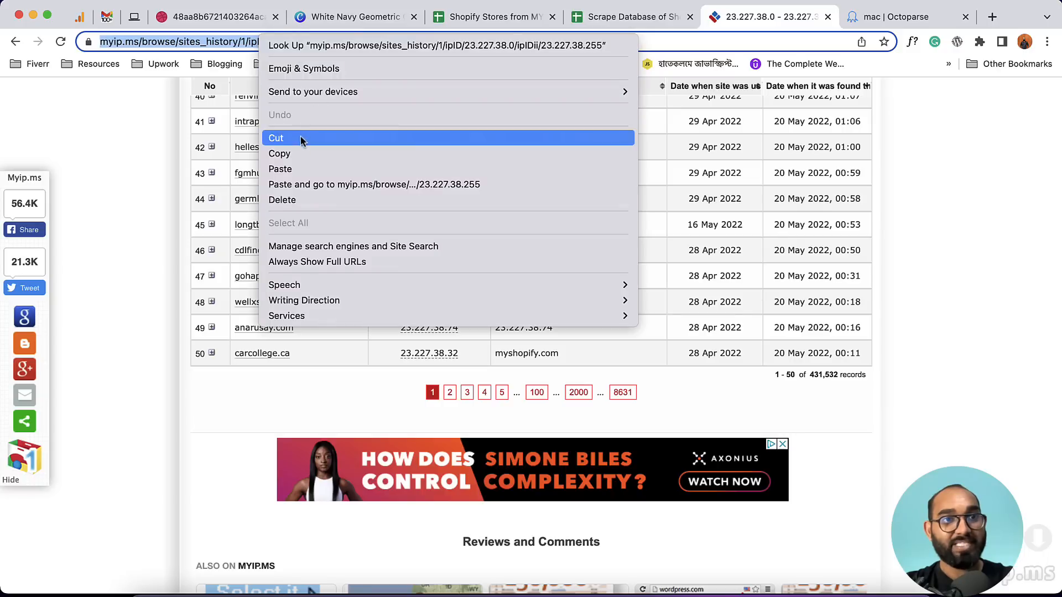
click(296, 154)
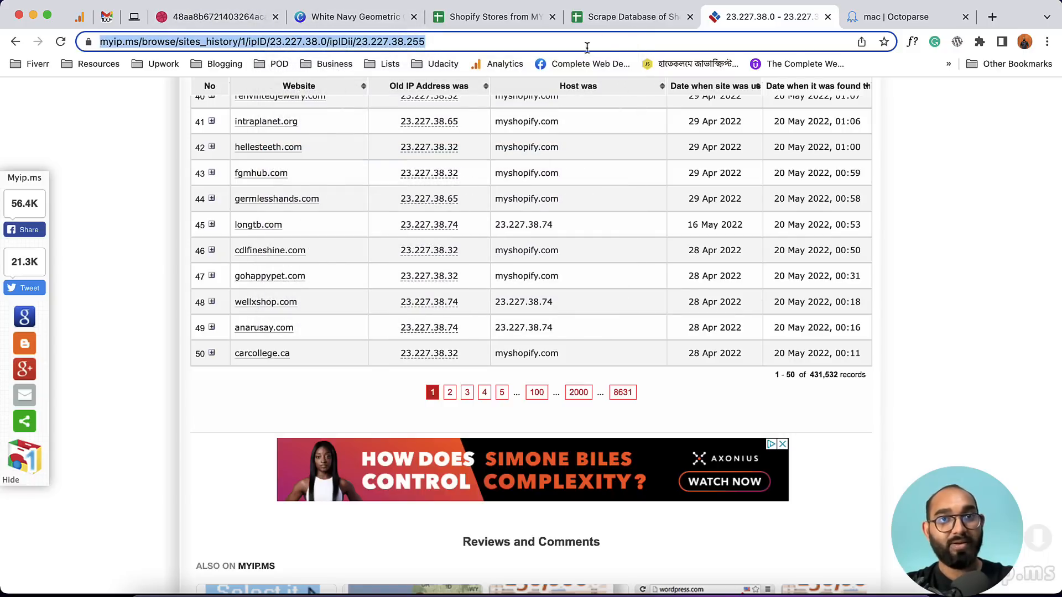
click(605, 18)
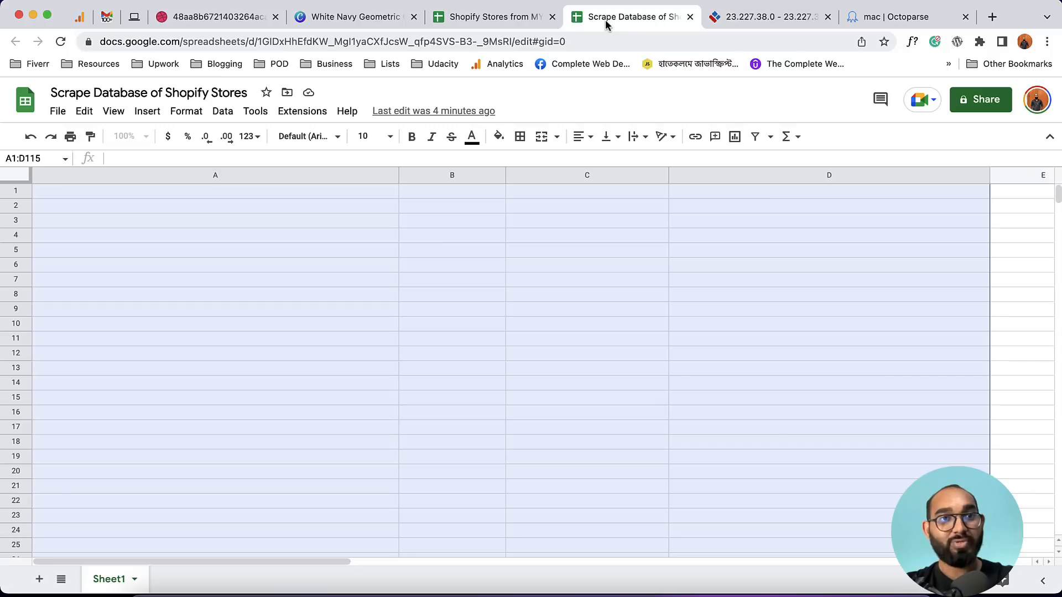
click(483, 279)
click(288, 194)
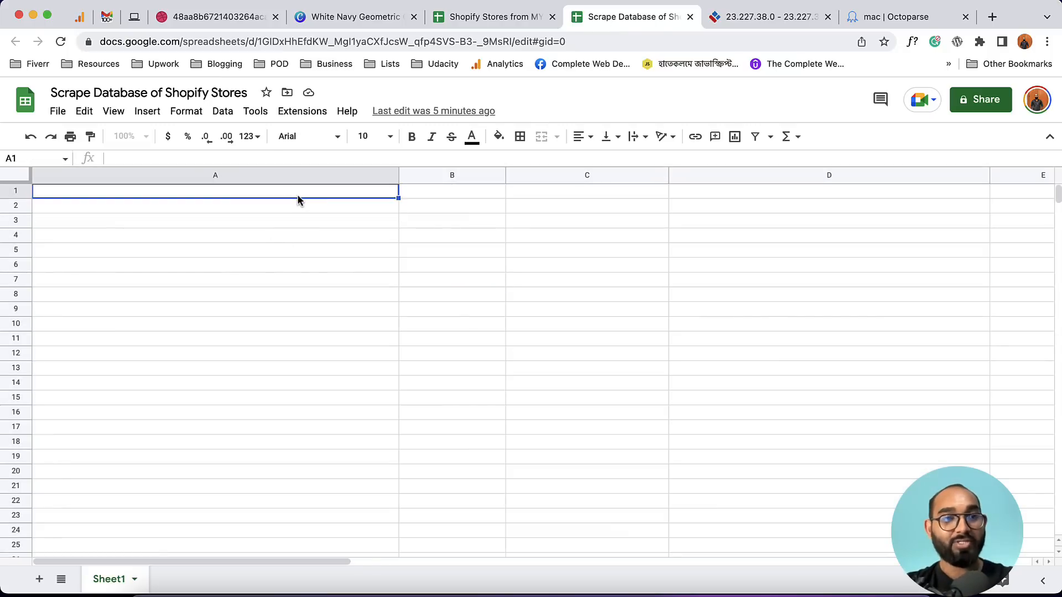
key(super+v)
Paste the same URL into cell A2 and change its page number after sites_history/ to 2.
click(203, 210)
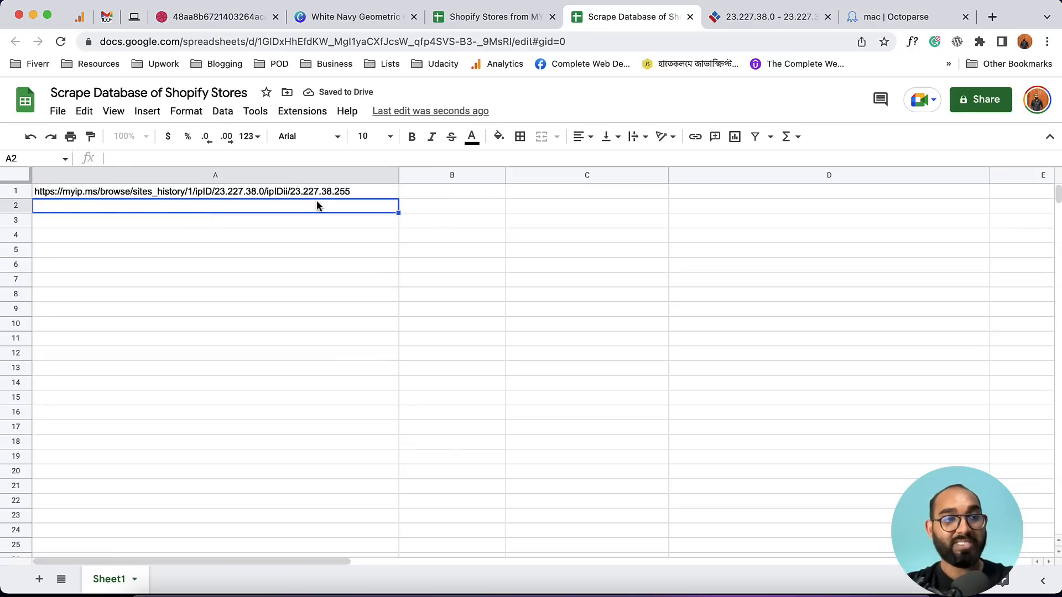
key(super+v)
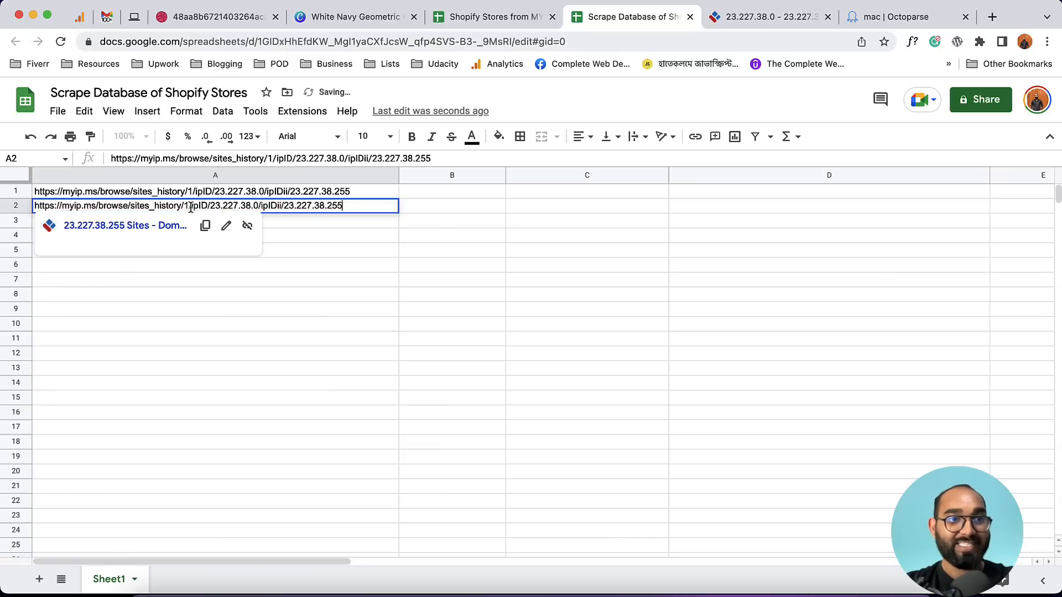
double_click(191, 191)
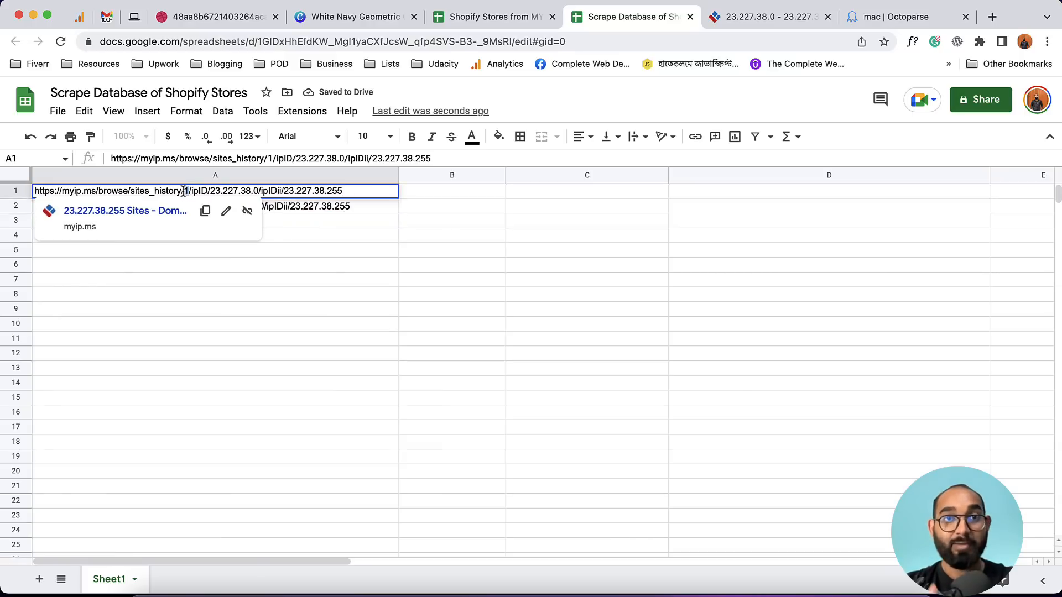
click(149, 323)
double_click(187, 209)
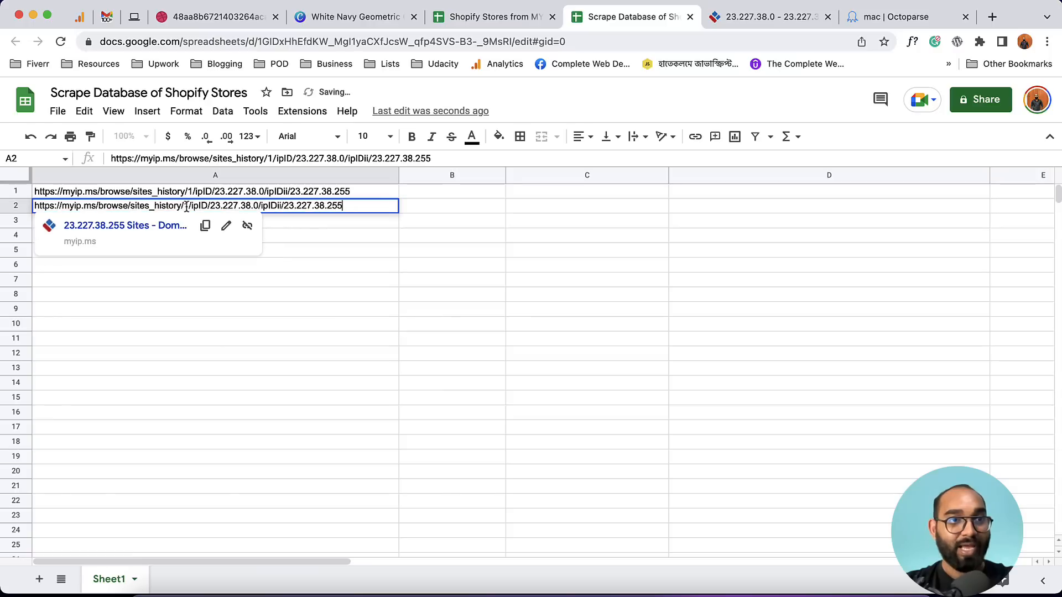
key(BackSpace)
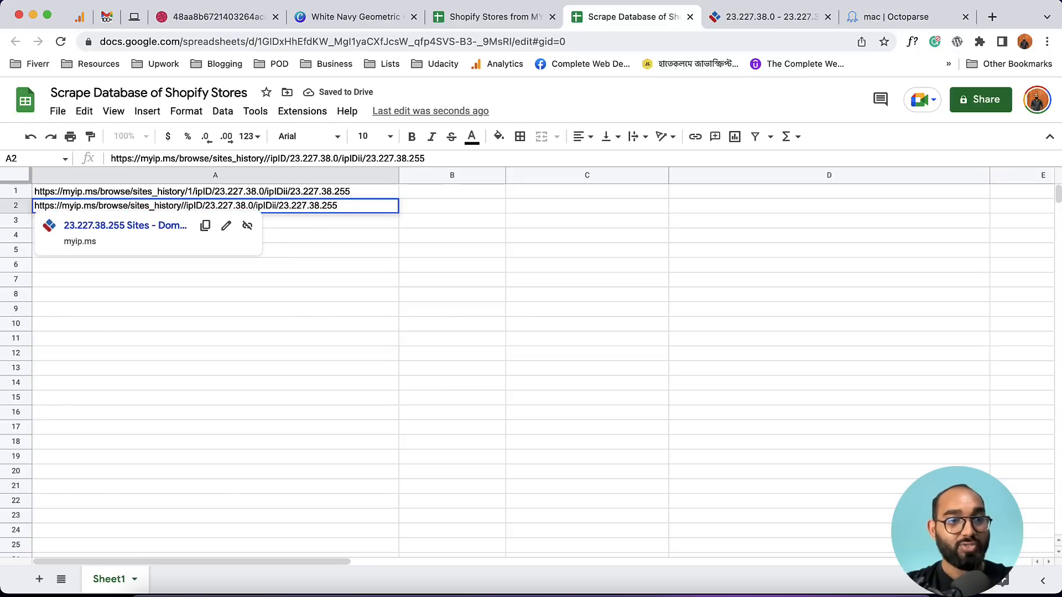
text(2)
click(181, 279)
Load the page 2 URL from cell A2 in the browser tab showing Octoparse to check the listing.
click(219, 211)
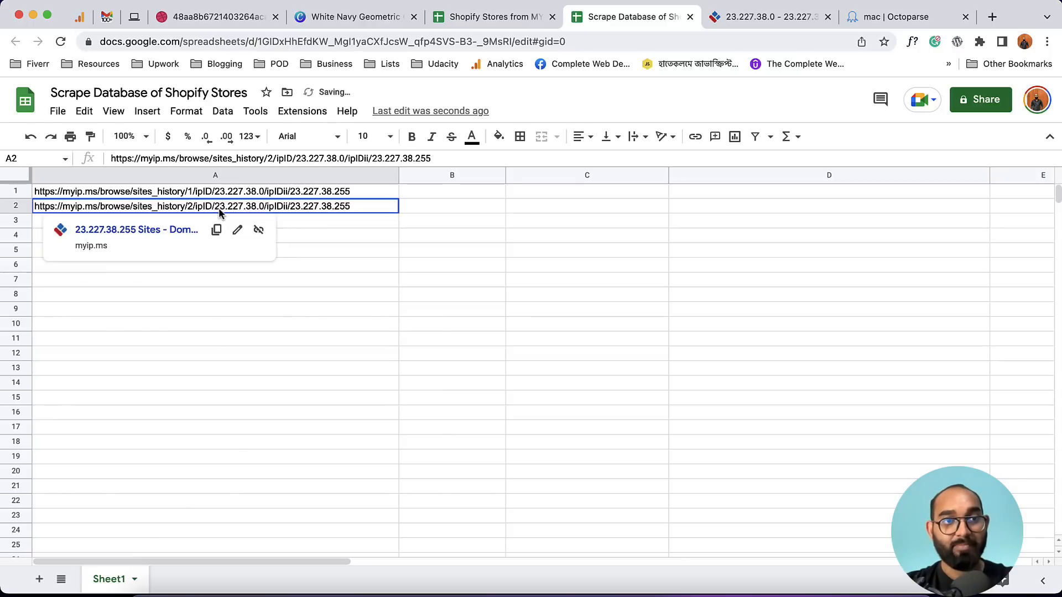
key(super+c)
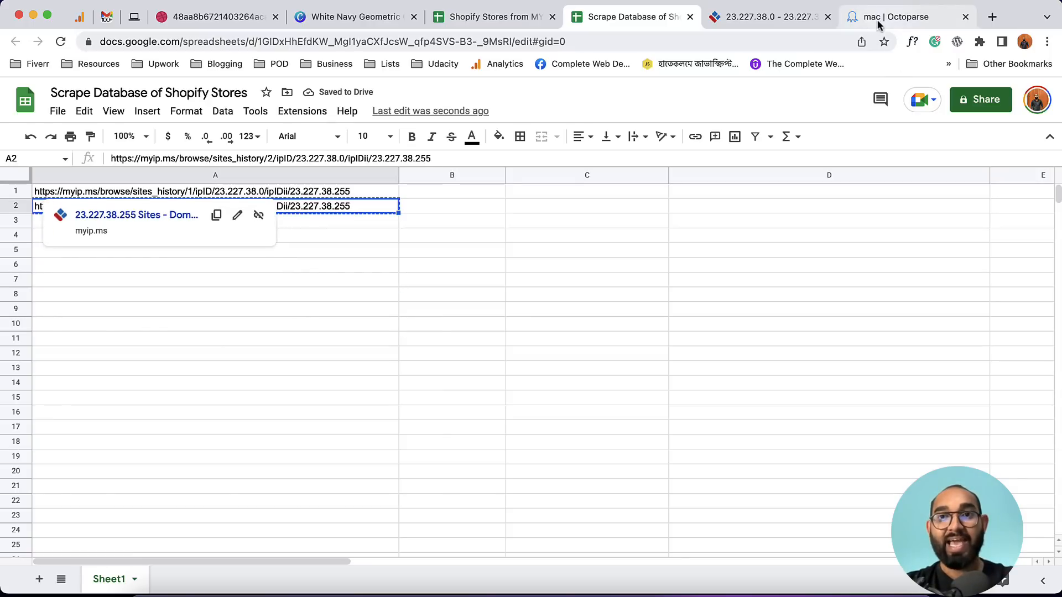
click(879, 25)
click(802, 38)
key(super+v)
key(Return)
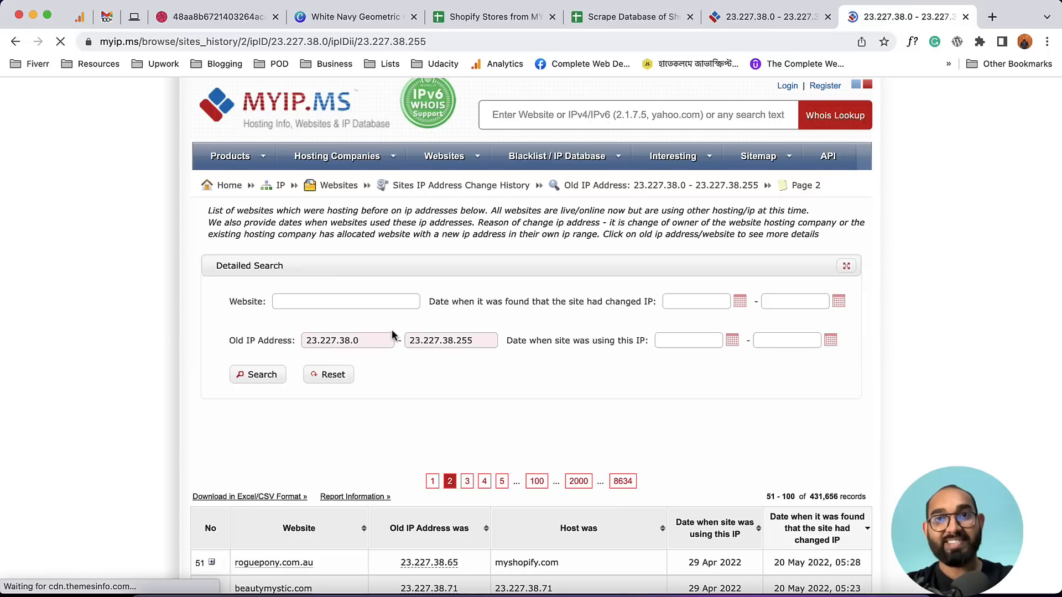
scroll(550, 385, down, 5)
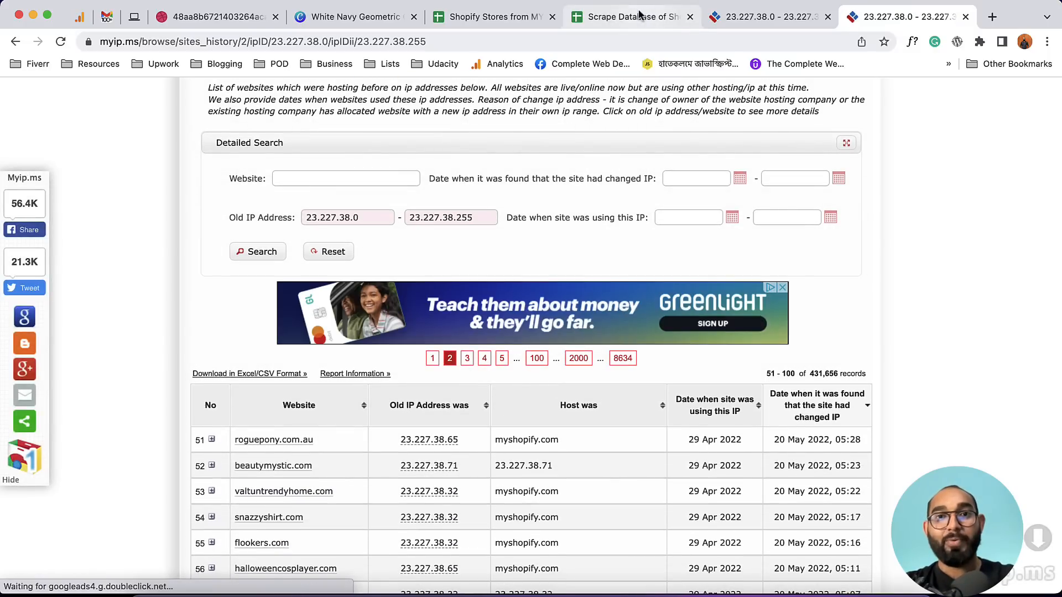
Move the "1/ipID/23.227.38.0/ipIDii/23.227.38.255" part of the URL in cell A1 to cell B1.
click(636, 17)
click(324, 232)
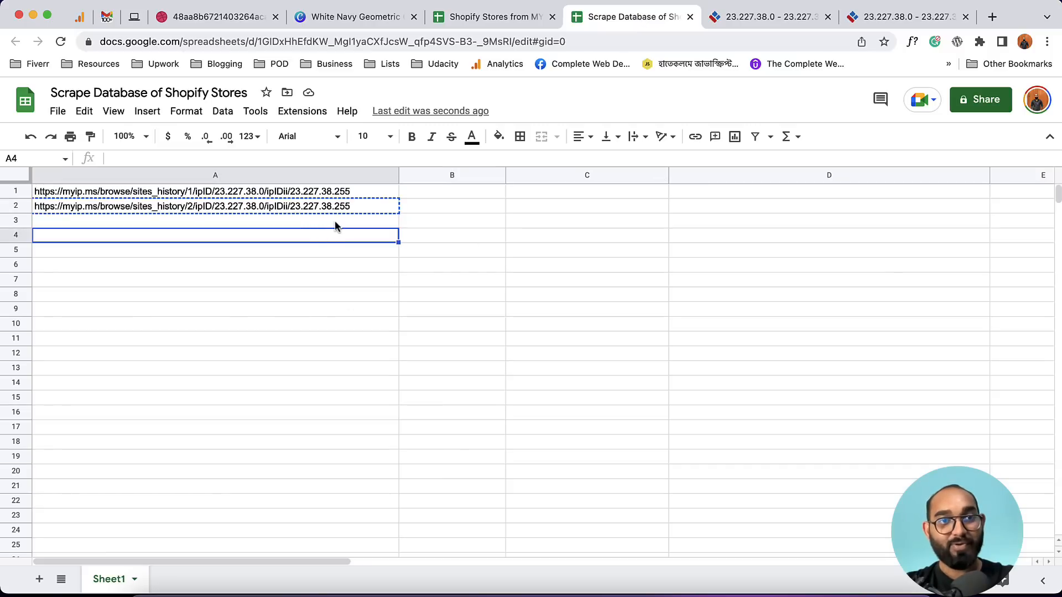
click(335, 221)
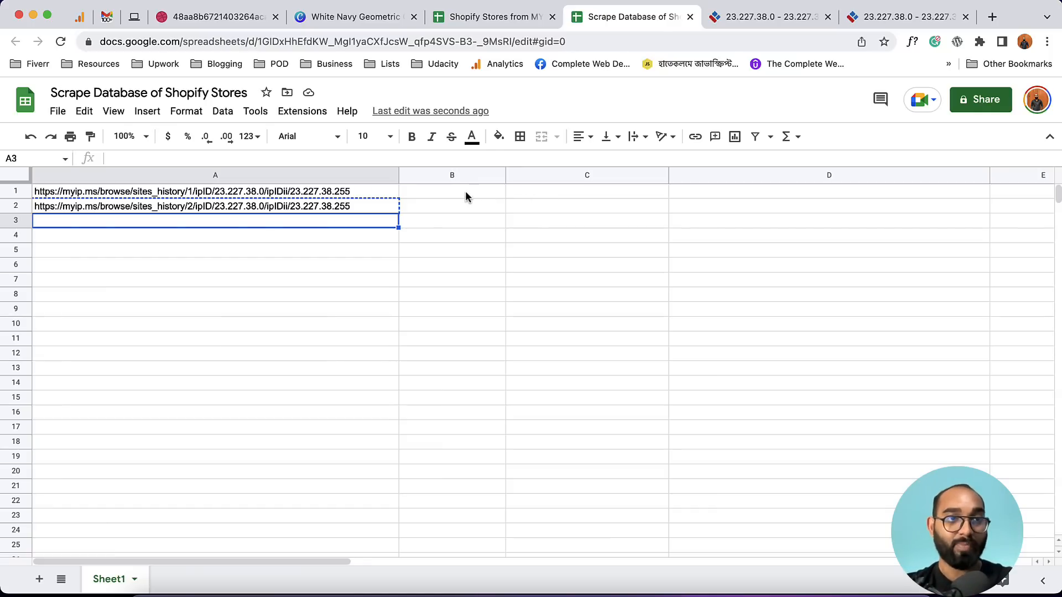
click(178, 194)
double_click(182, 194)
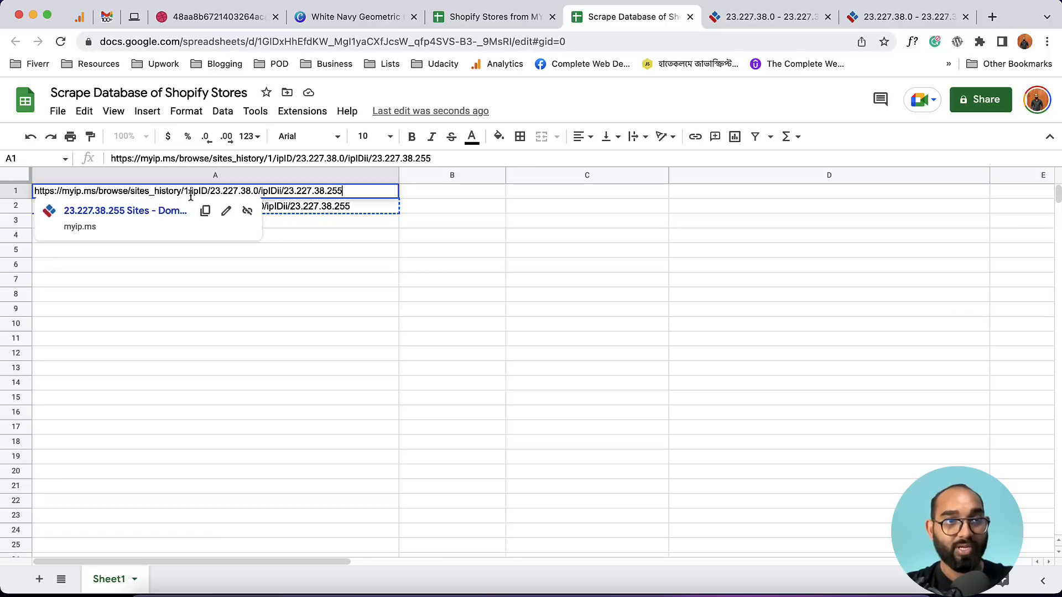
drag(184, 194, 347, 190)
key(BackSpace)
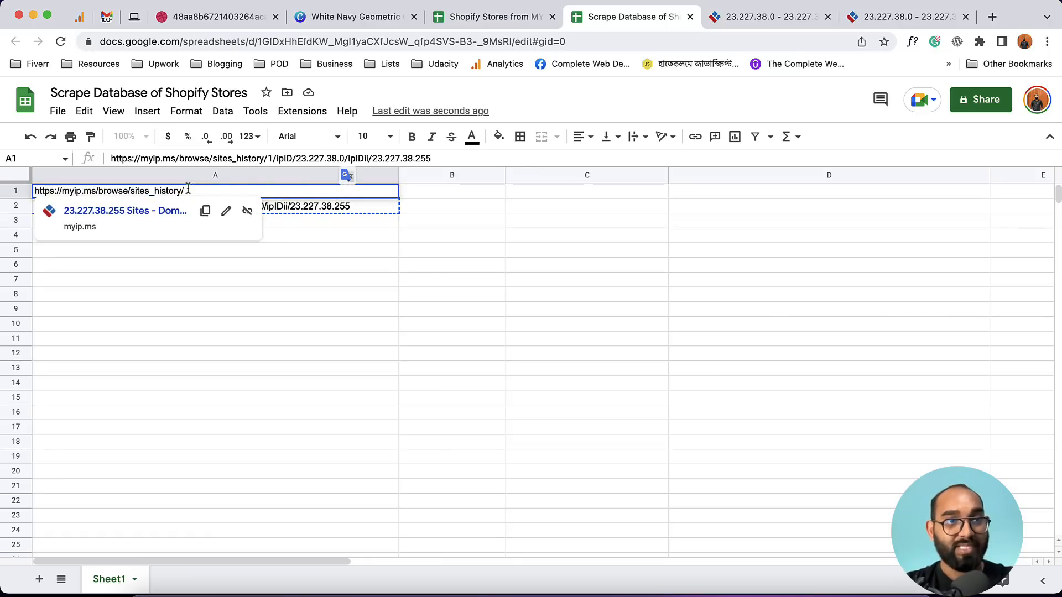
click(147, 312)
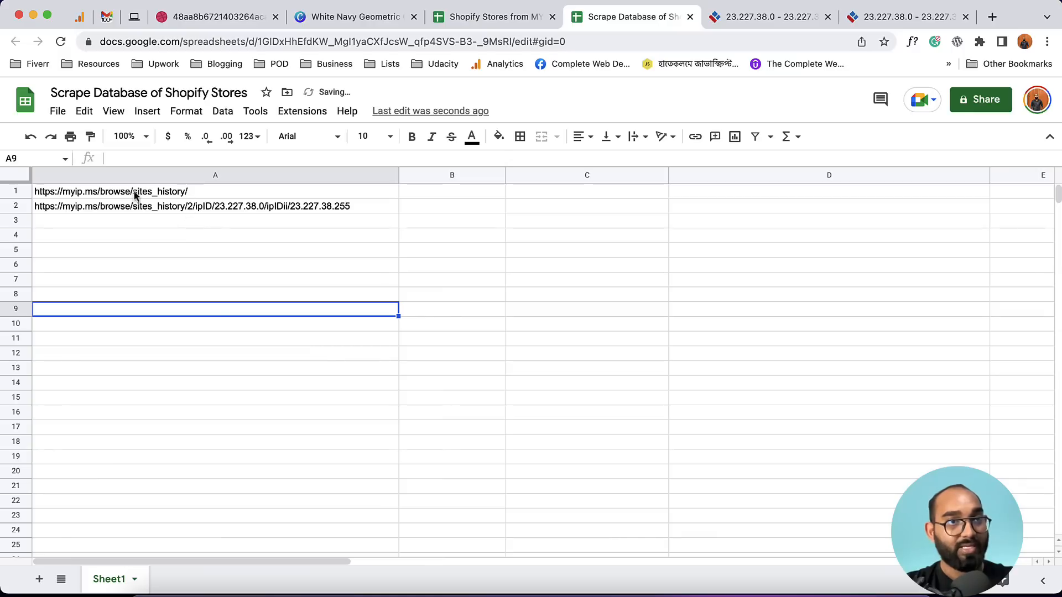
click(450, 192)
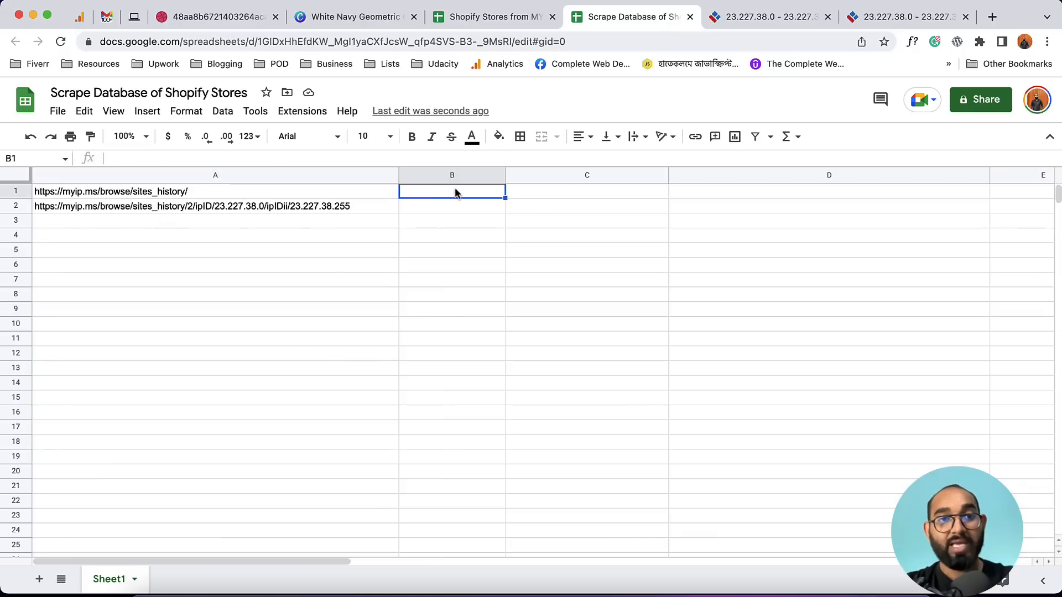
key(super+v)
Move "/ipID/23.227.38.0/ipIDii/23.227.38.255" from cell B1 to cell C1, keeping only the page number 1 in B1.
double_click(407, 192)
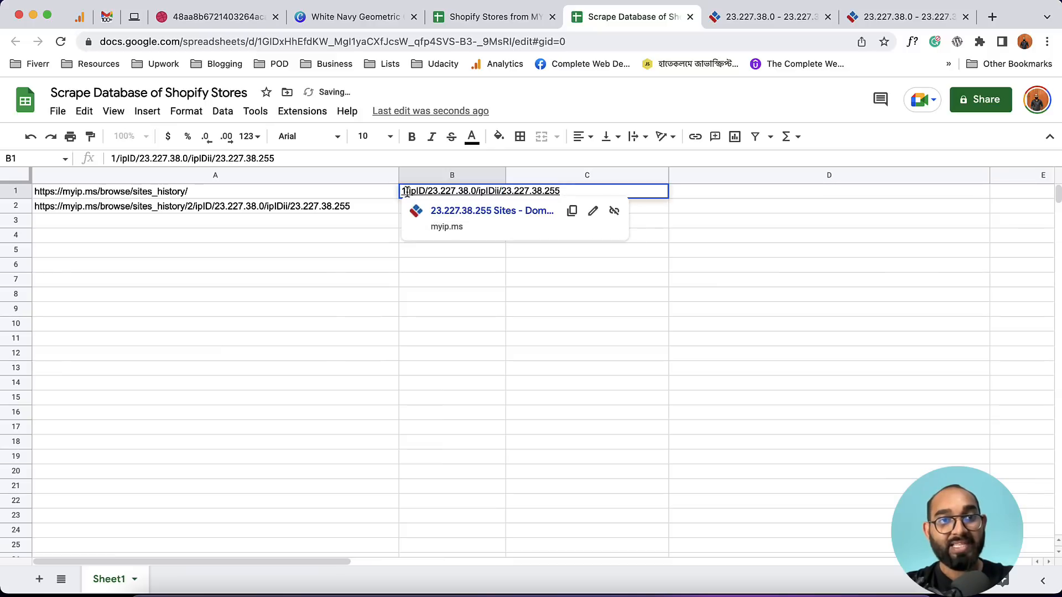
drag(407, 191, 575, 188)
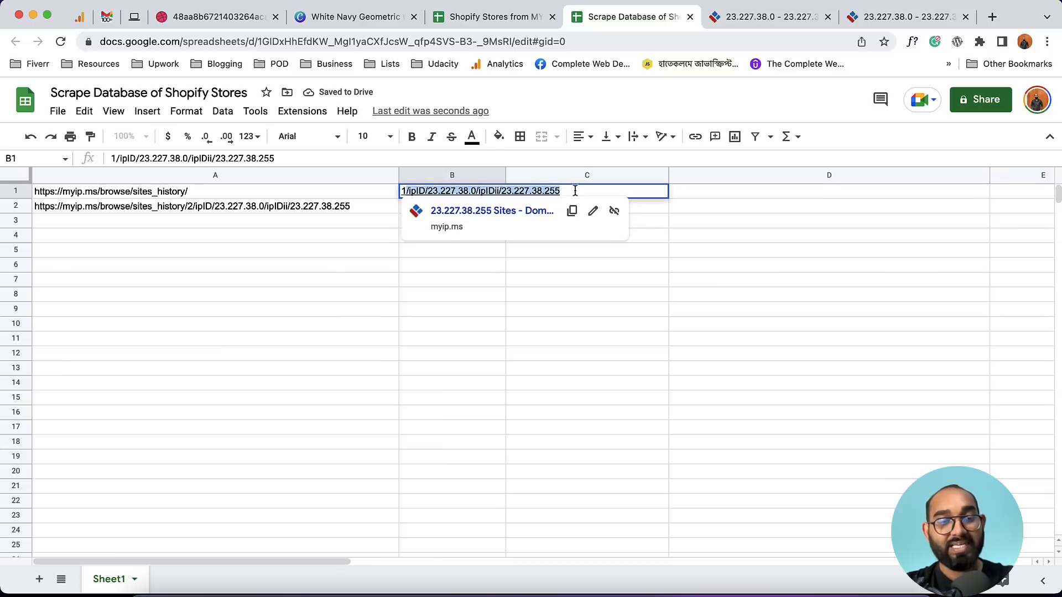
key(BackSpace)
click(340, 294)
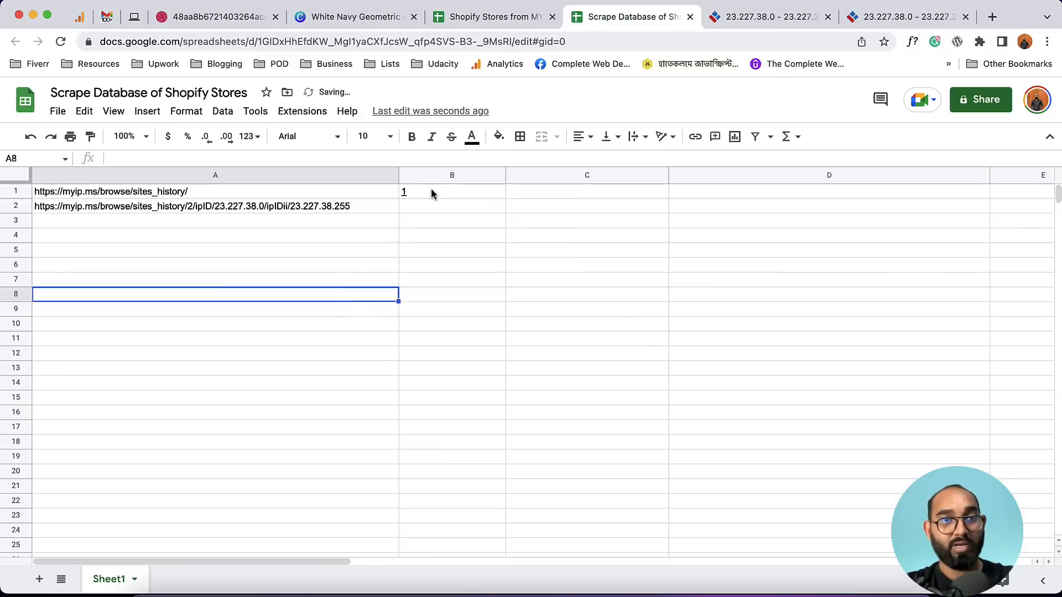
click(541, 192)
key(super+v)
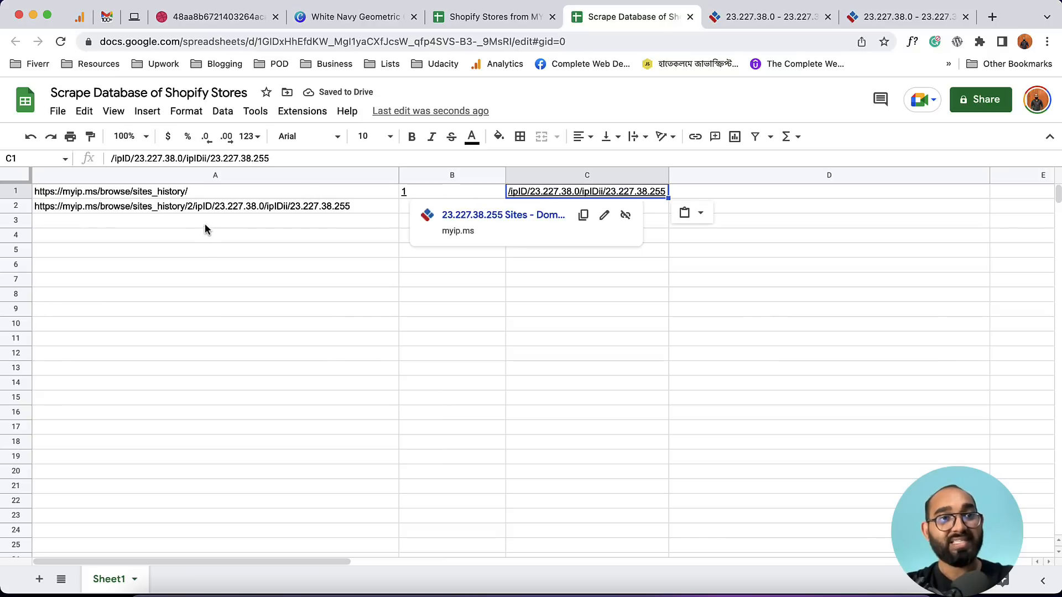
Move the "2/ipID/23.227.38.0/ipIDii/23.227.38.255" part of the URL in cell A2 to cell B2.
click(177, 206)
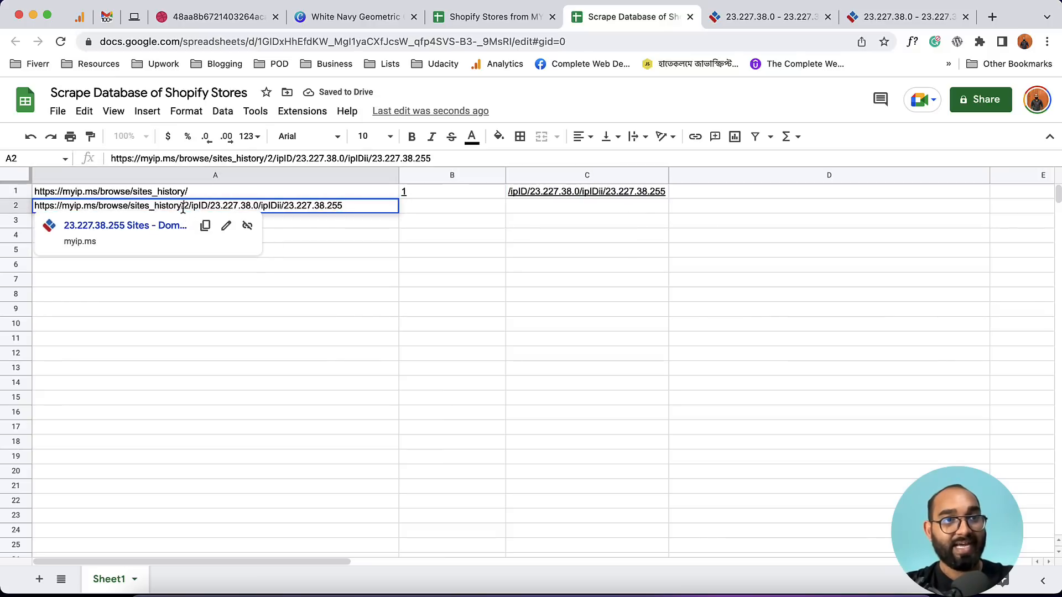
drag(183, 205, 360, 205)
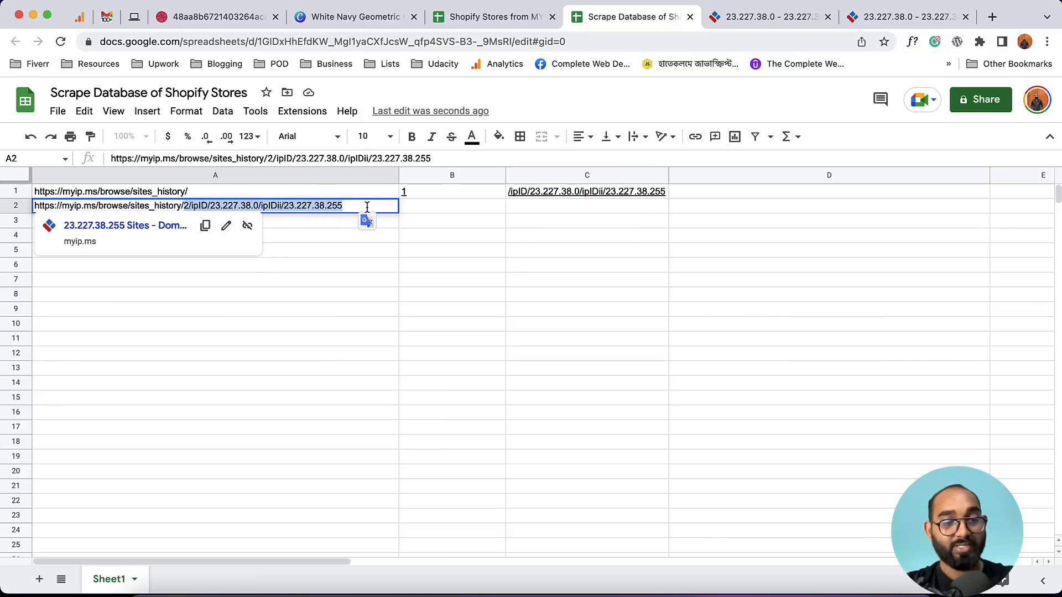
key(BackSpace)
click(406, 248)
double_click(407, 205)
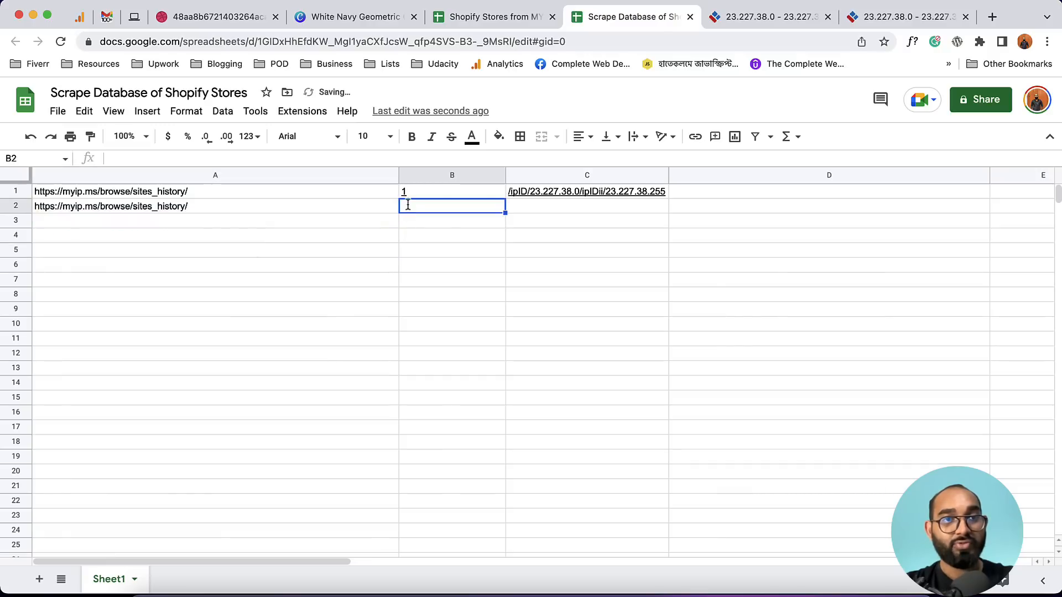
key(cmd+v)
Move "/ipID/23.227.38.0/ipIDii/23.227.38.255" from cell B2 to cell C2, keeping only the page number 2 in B2.
drag(407, 206, 547, 218)
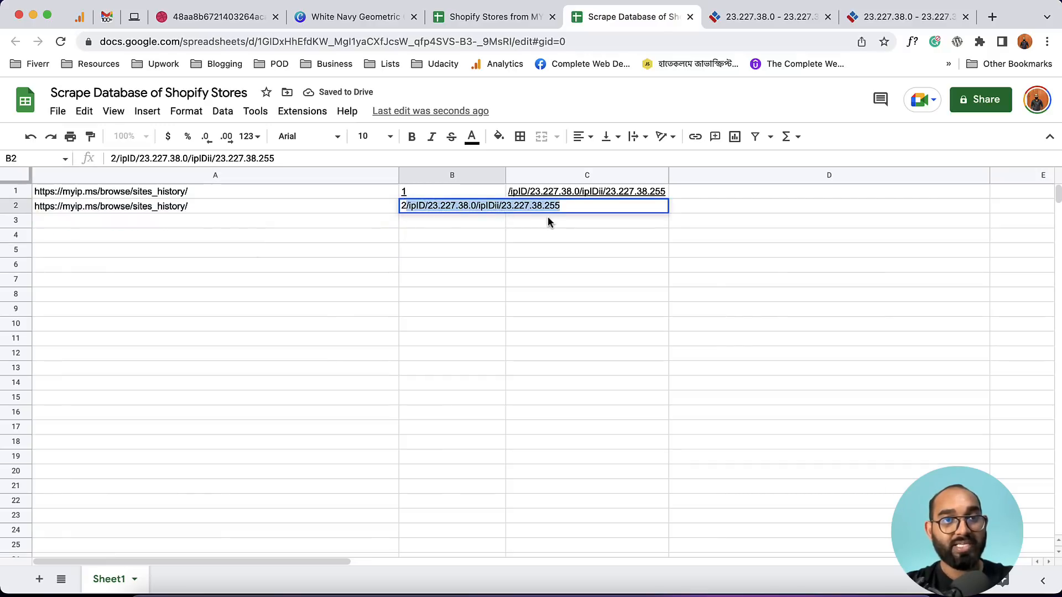
key(BackSpace)
click(535, 249)
click(534, 207)
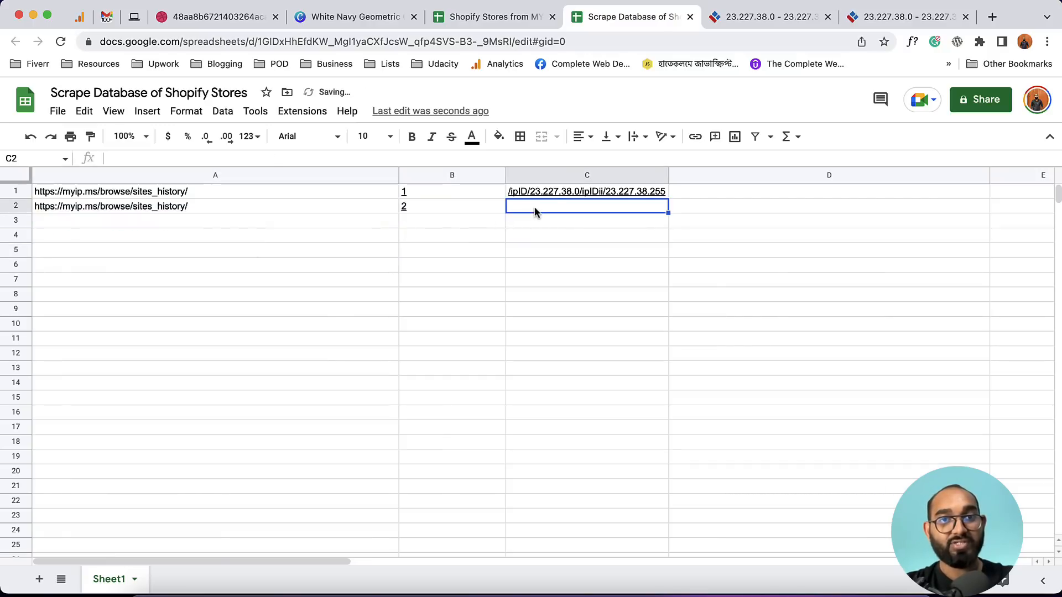
key(cmd+v)
click(540, 236)
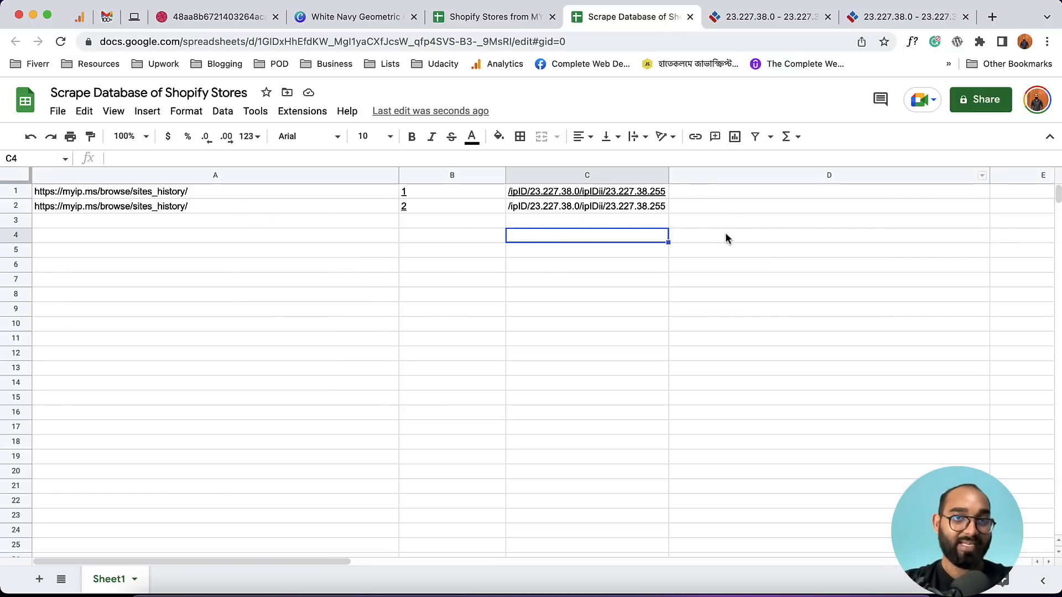
Enter the formula =CONCATENATE(A1,B1,C1) in cell D1 to join the three URL parts of row 1.
click(722, 192)
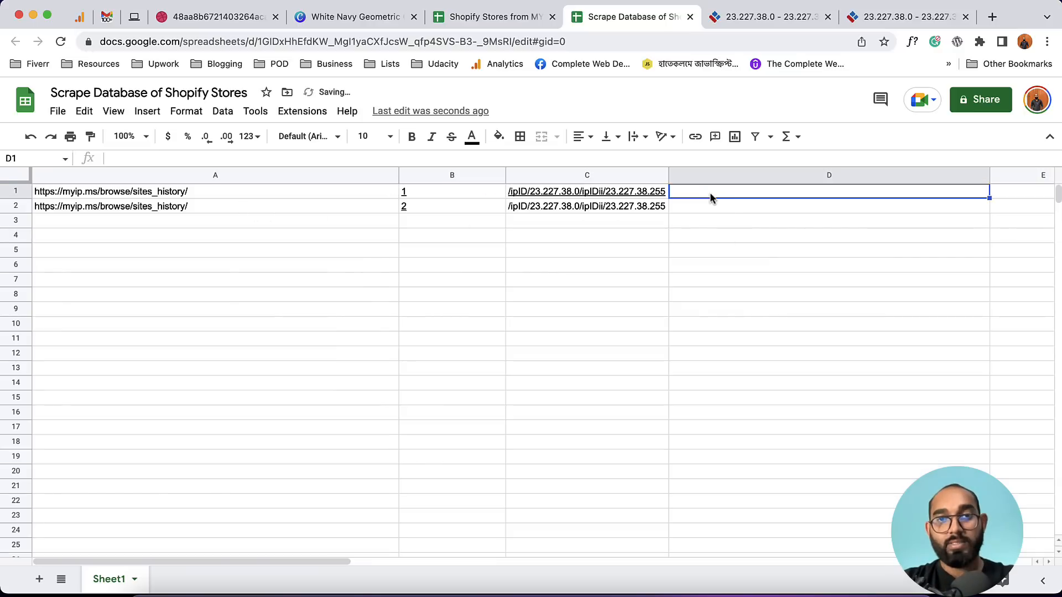
text(=)
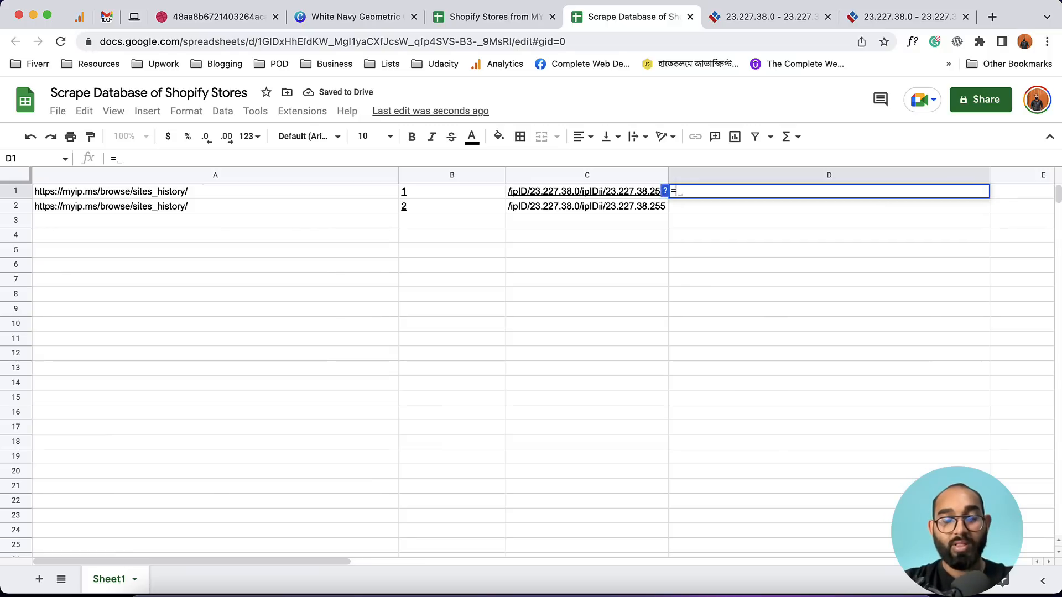
text(CON)
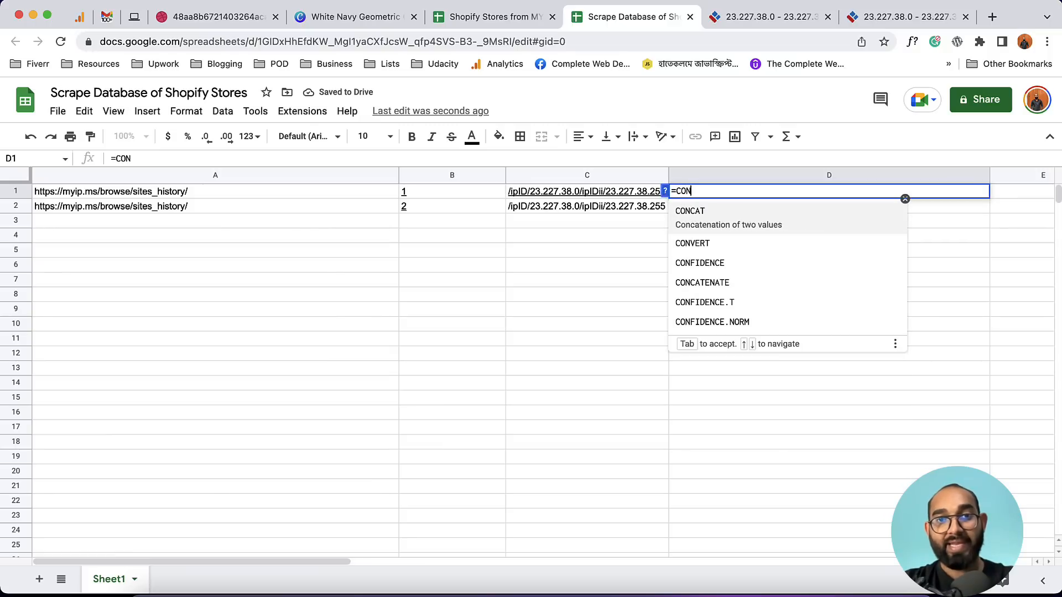
click(710, 277)
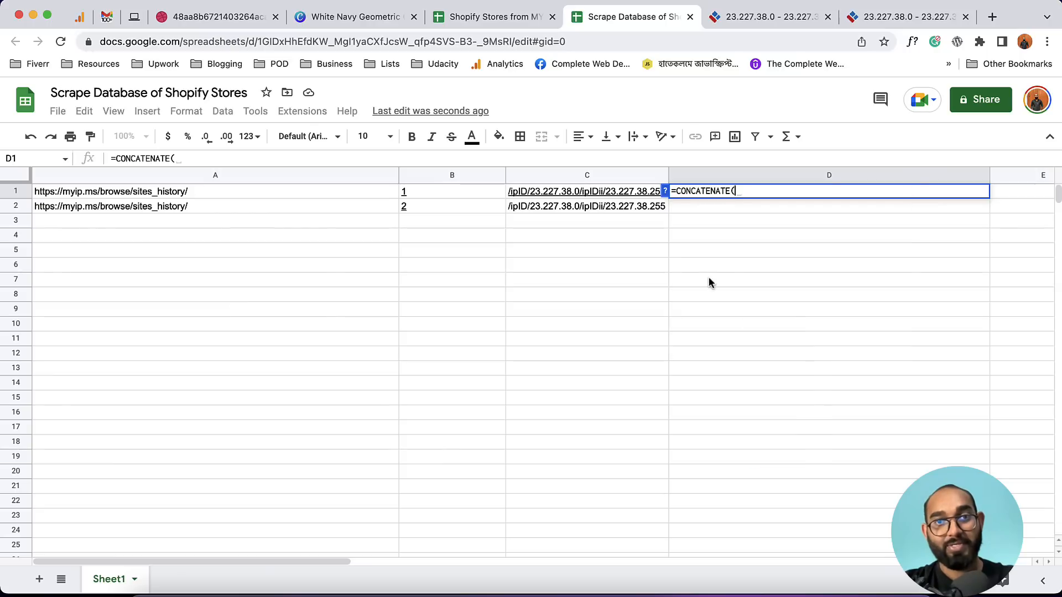
click(254, 194)
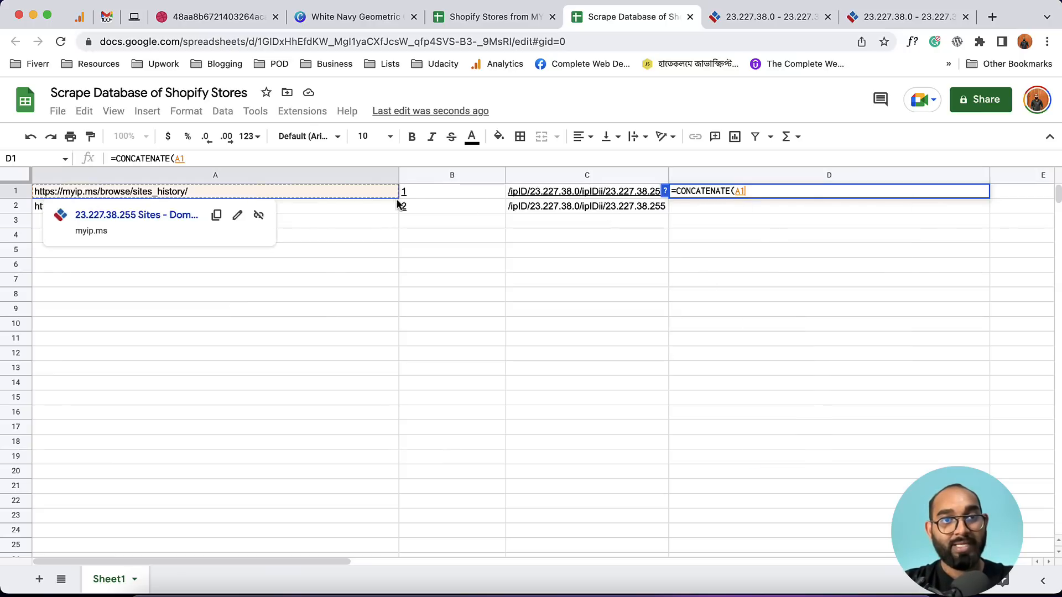
text(,)
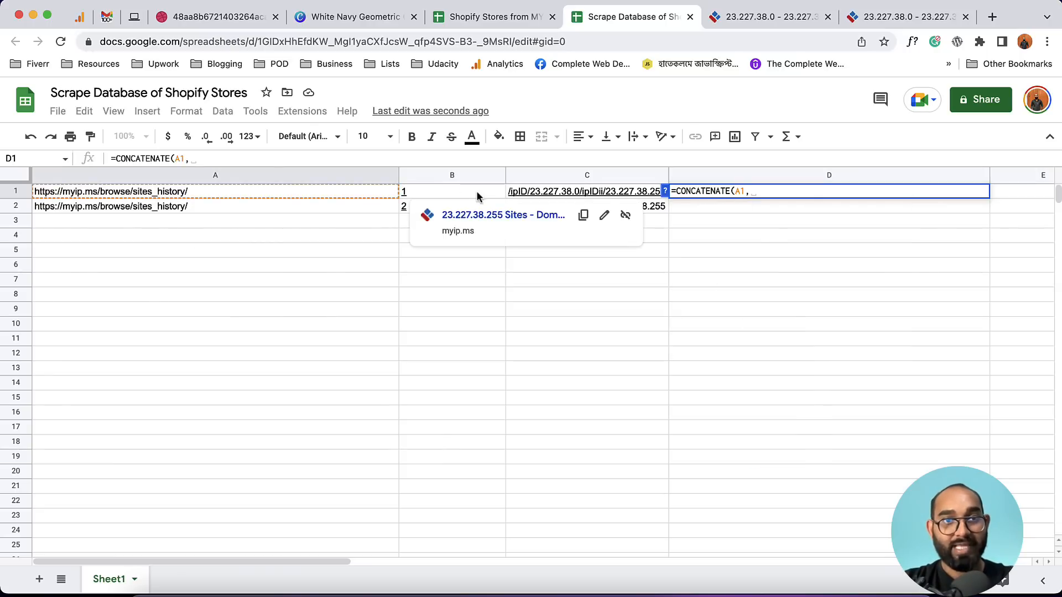
click(478, 194)
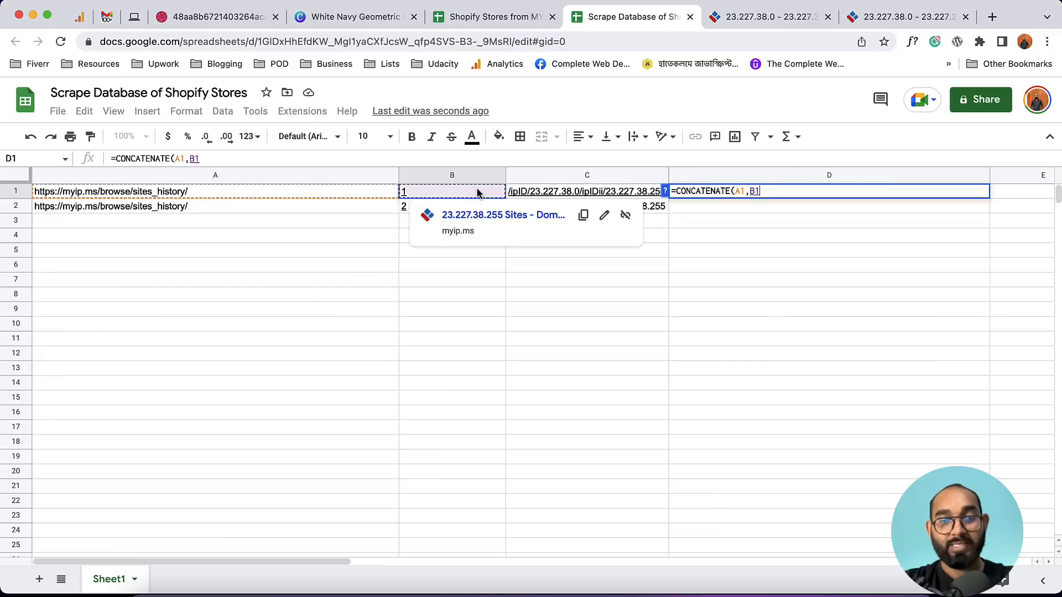
text(,)
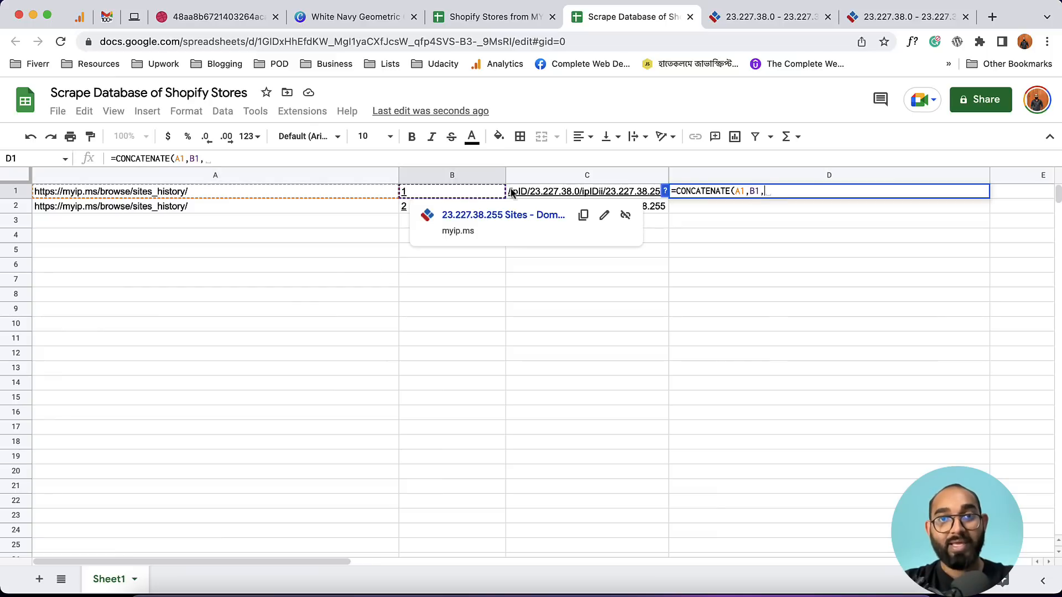
click(565, 193)
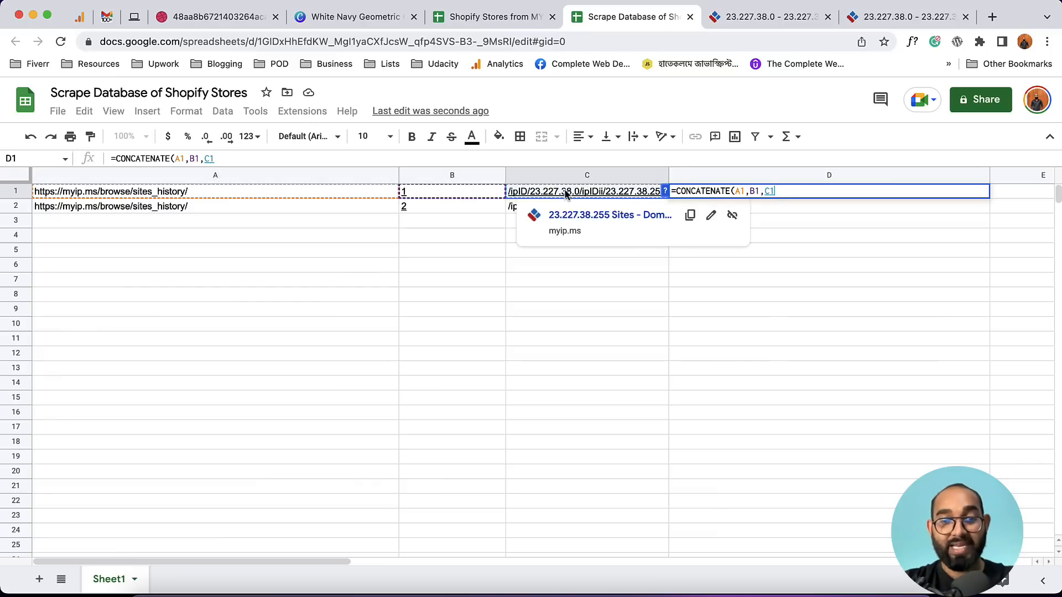
text())
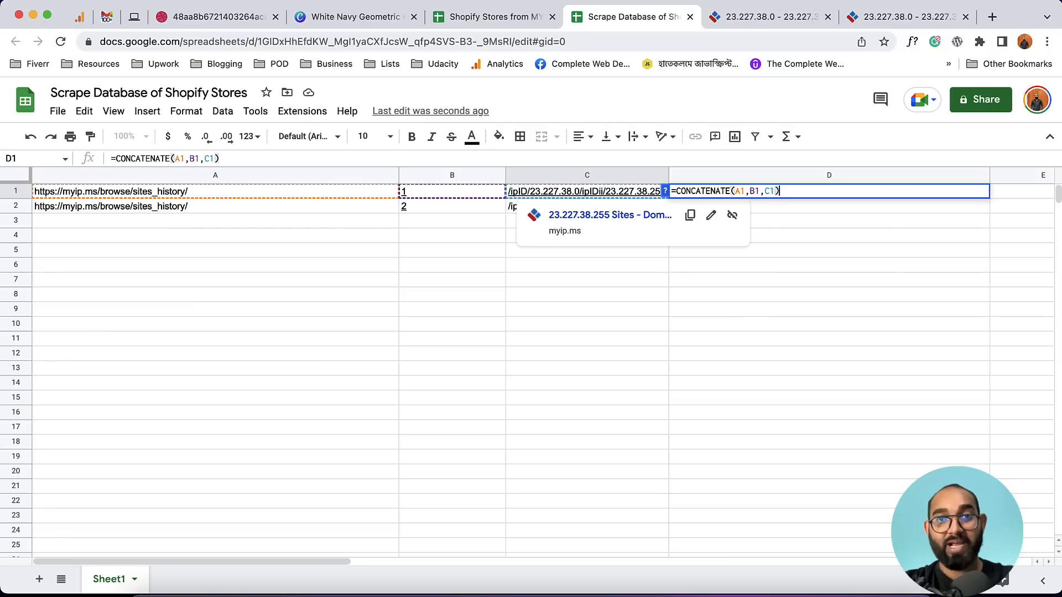
key(Return)
click(826, 294)
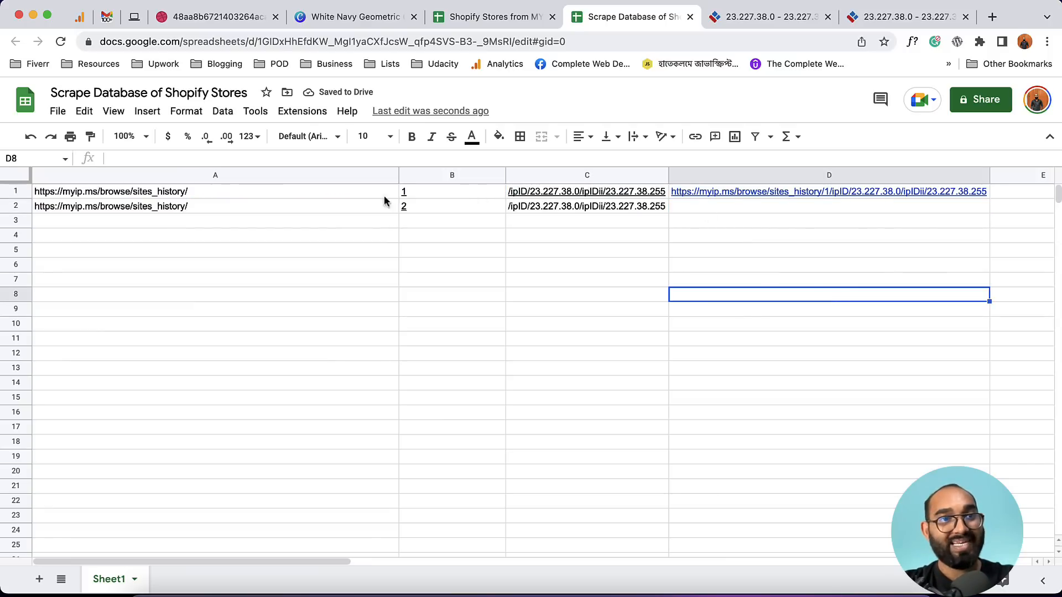
Enter the formula =CONCATENATE(A2,B2,C2) in cell D2 to join the three URL parts of row 2.
click(845, 208)
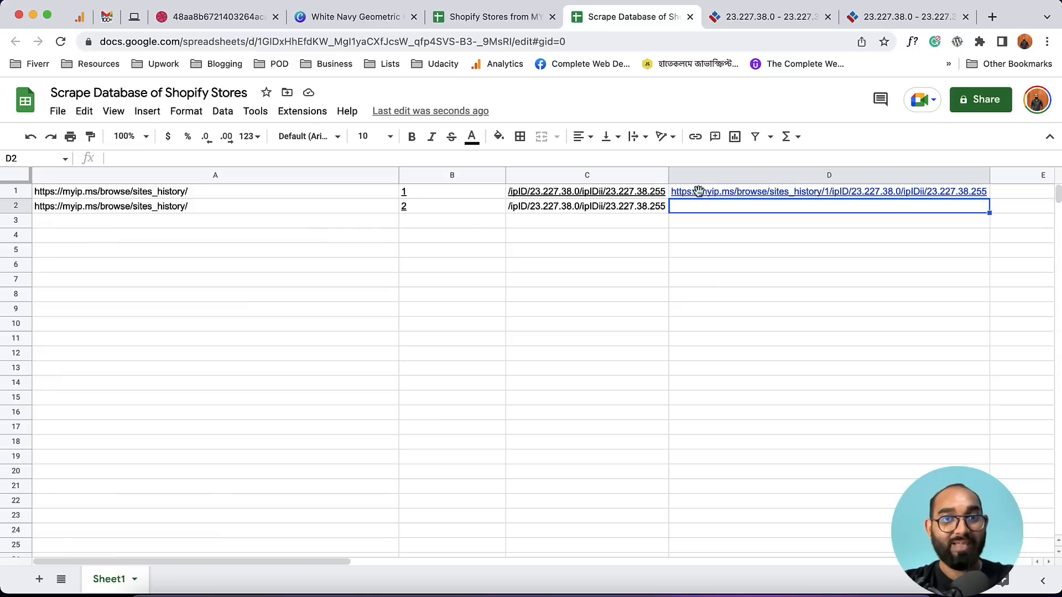
double_click(733, 208)
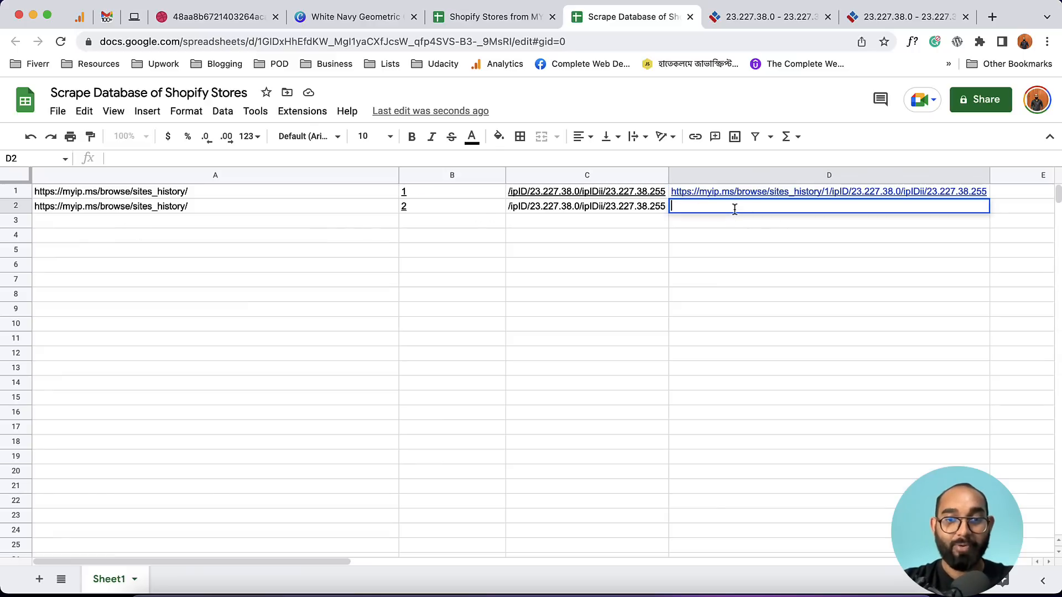
text(=con)
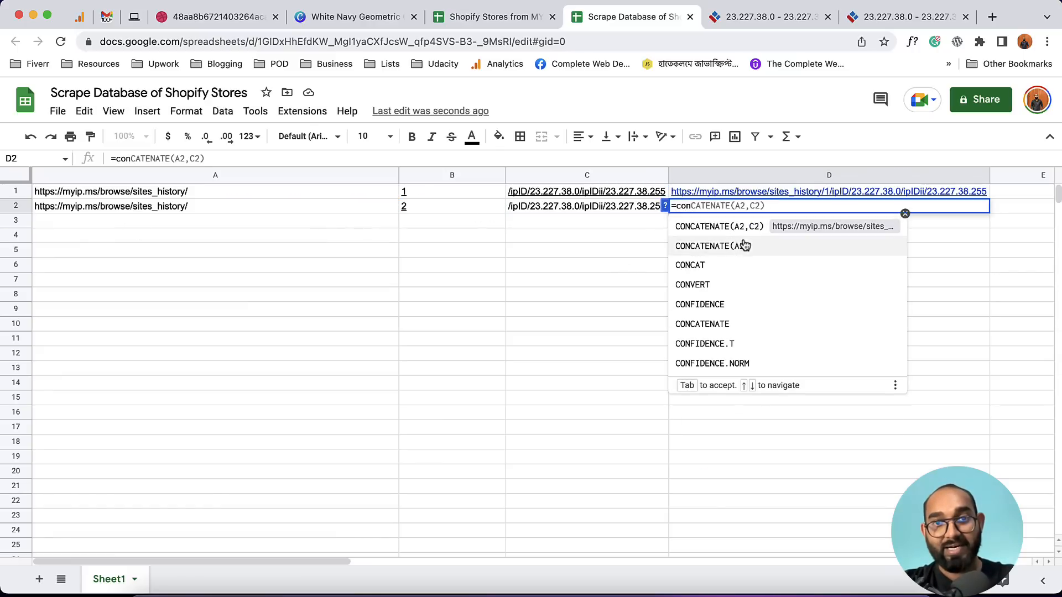
click(730, 326)
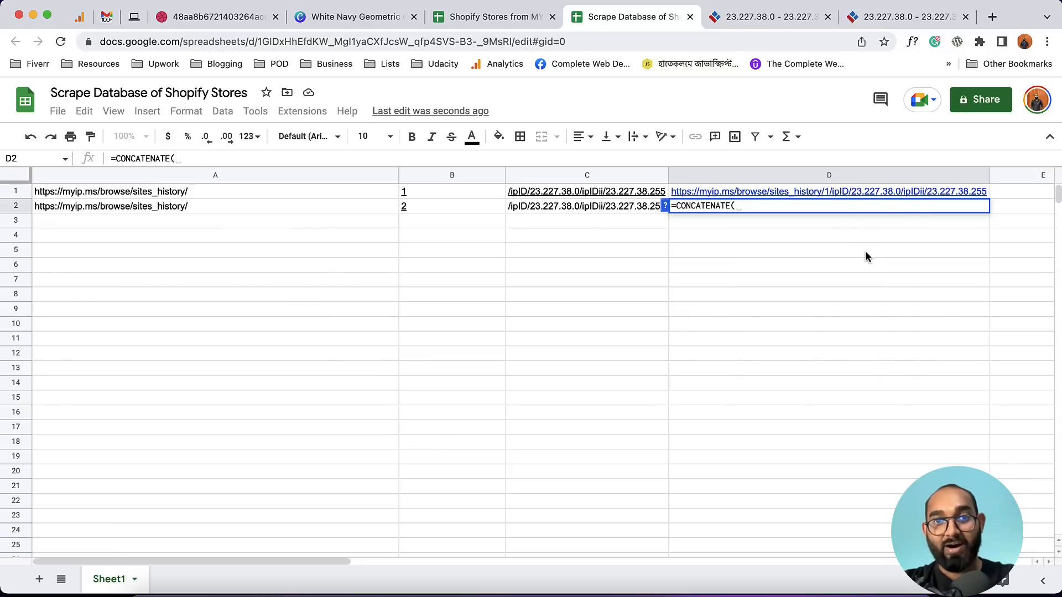
click(129, 209)
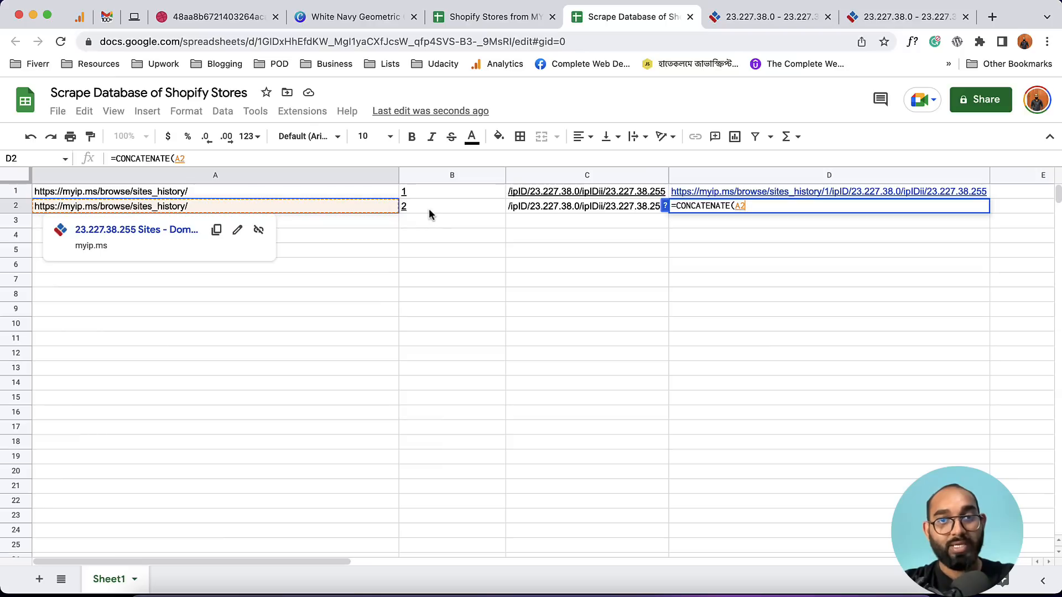
text(,)
click(470, 206)
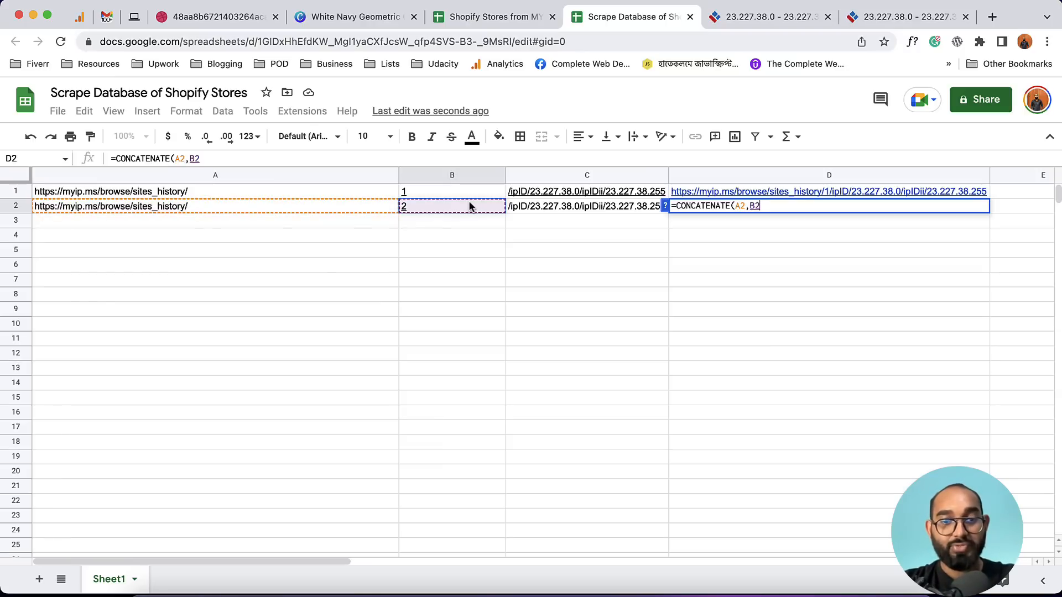
text(,)
click(537, 212)
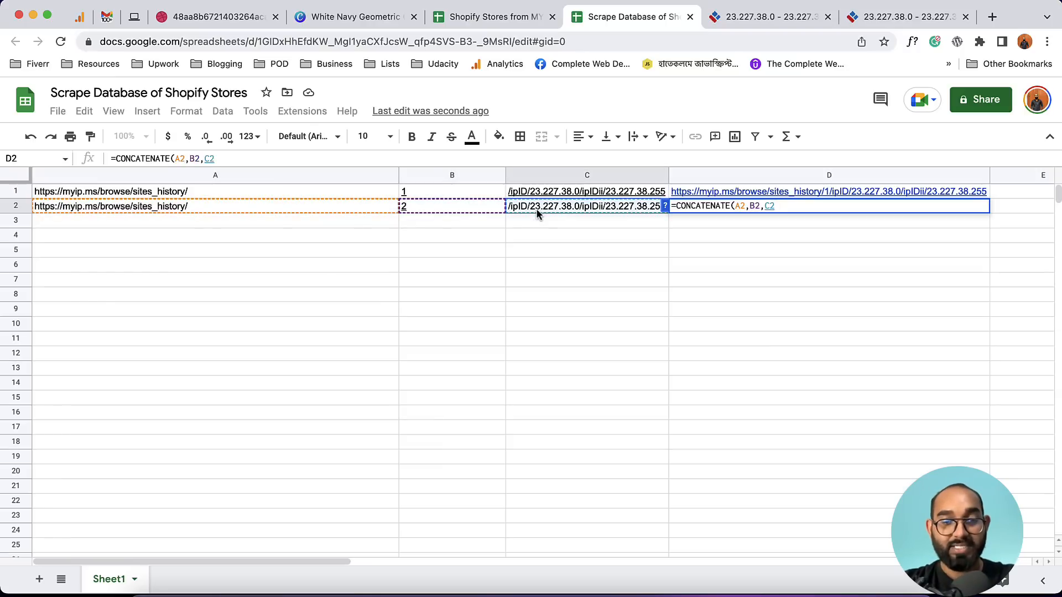
text())
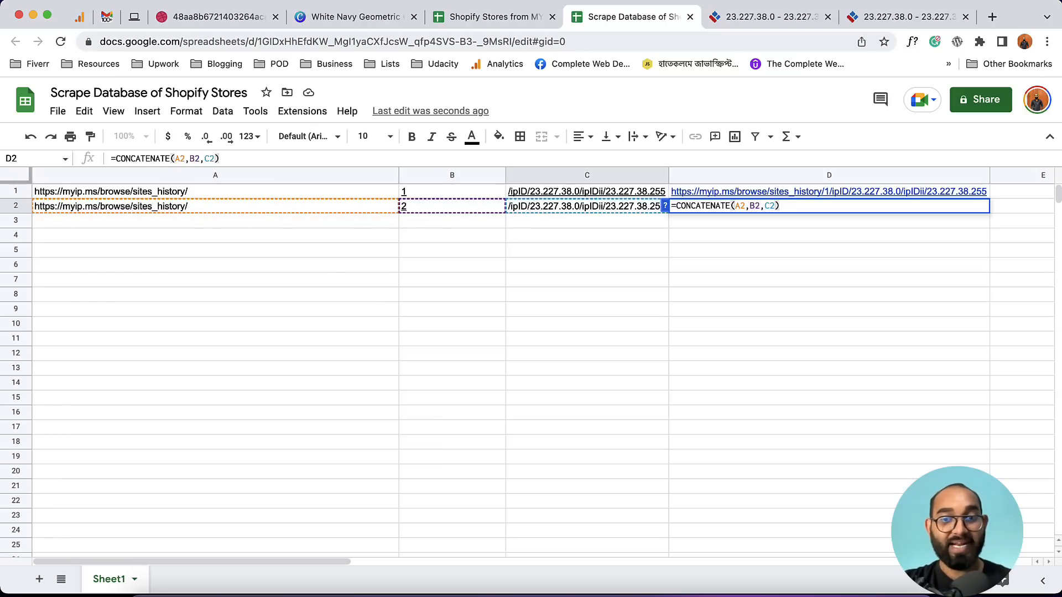
key(Return)
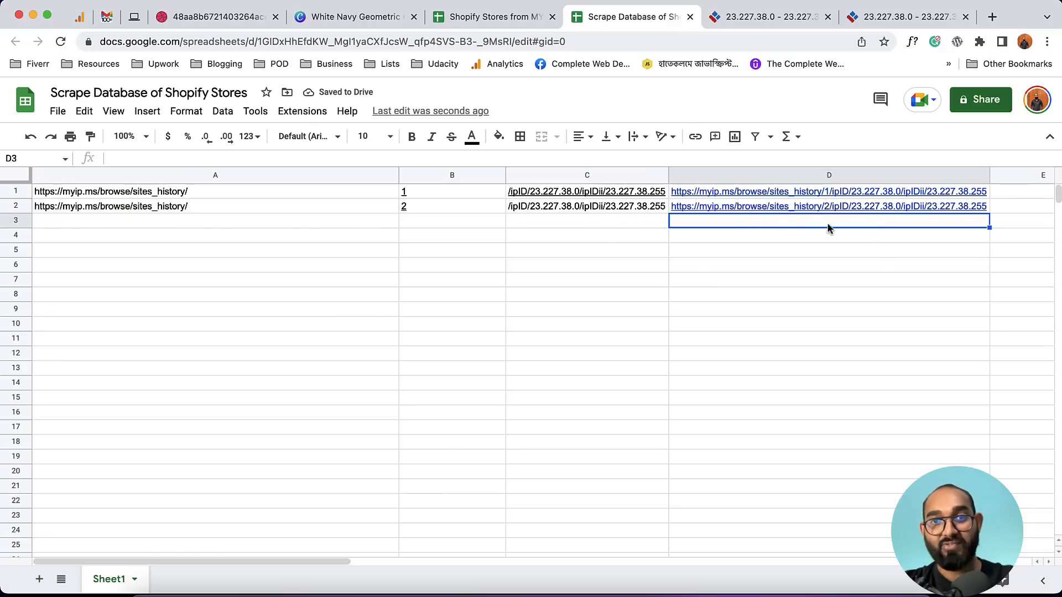
Fill the range A1:D2 down to row 21 to generate URLs for pages 3 to 21.
mouse_move(826, 210)
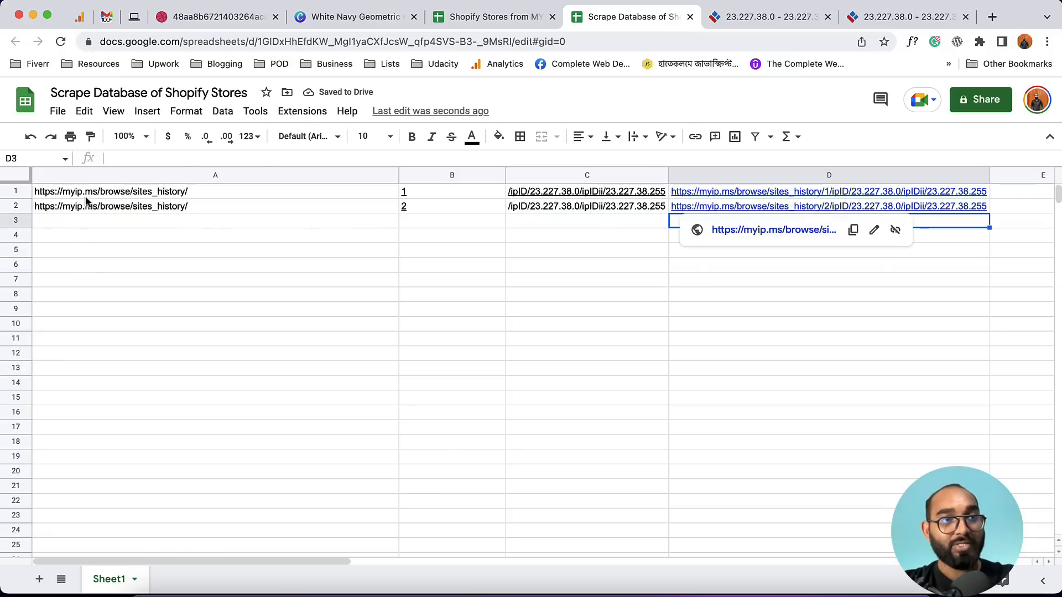
drag(89, 191, 963, 207)
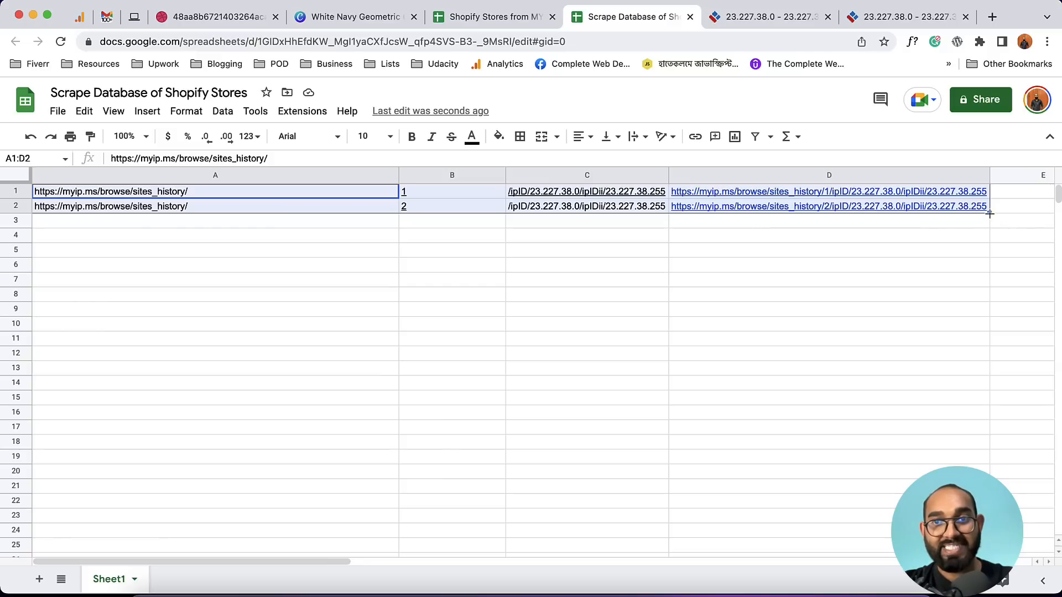
drag(990, 213, 990, 493)
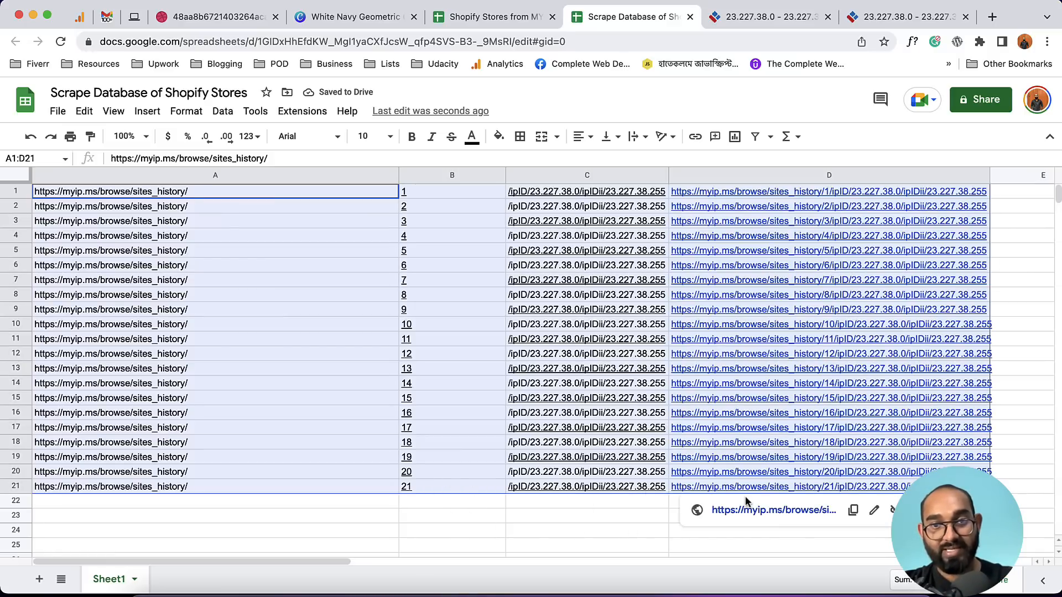
click(1029, 489)
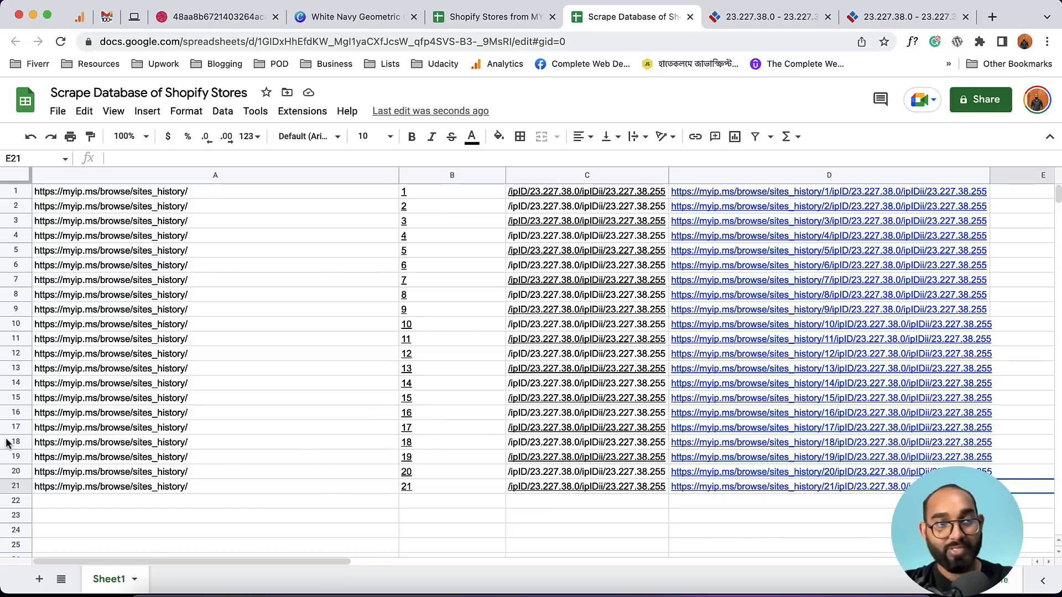
Extend the URL series from the range A16:D21 down to row 345 and look through the filled rows.
drag(67, 413, 873, 490)
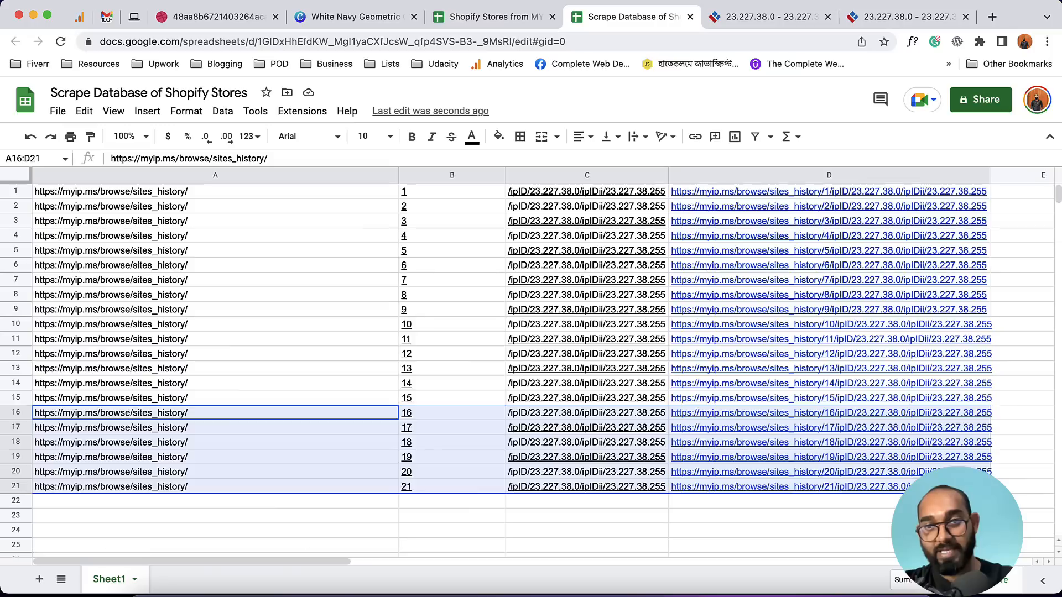
scroll(531, 365, down, 20)
scroll(530, 365, down, 20)
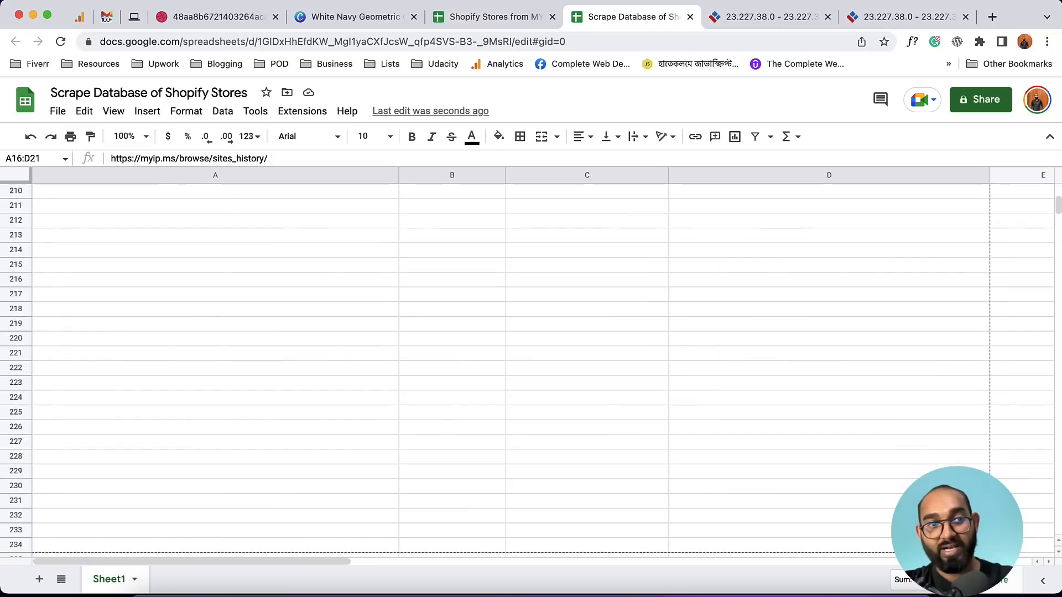
drag(989, 554, 987, 552)
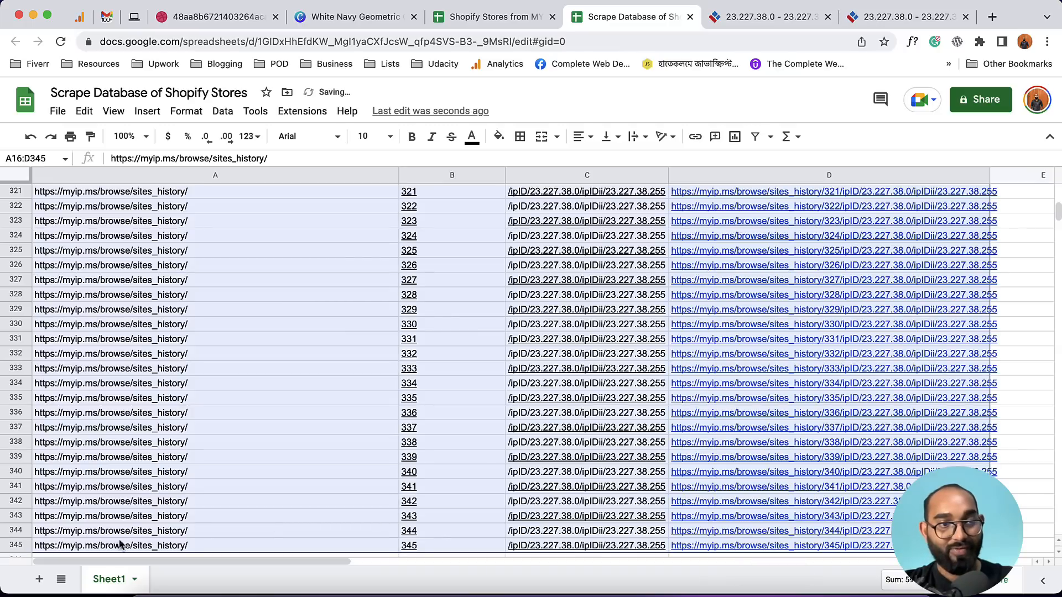
scroll(105, 541, down, 2)
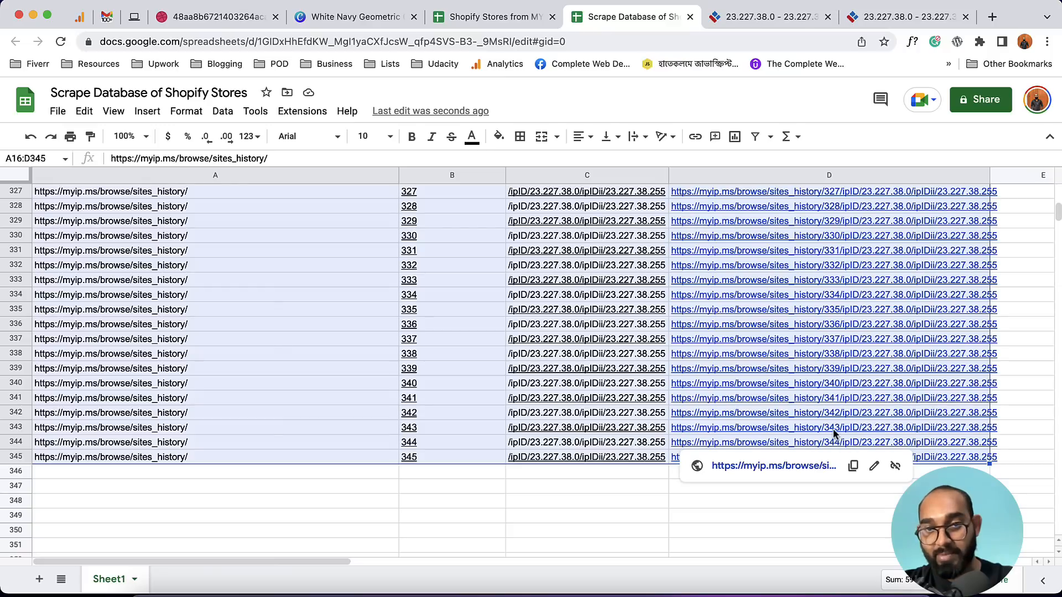
scroll(846, 417, up, 20)
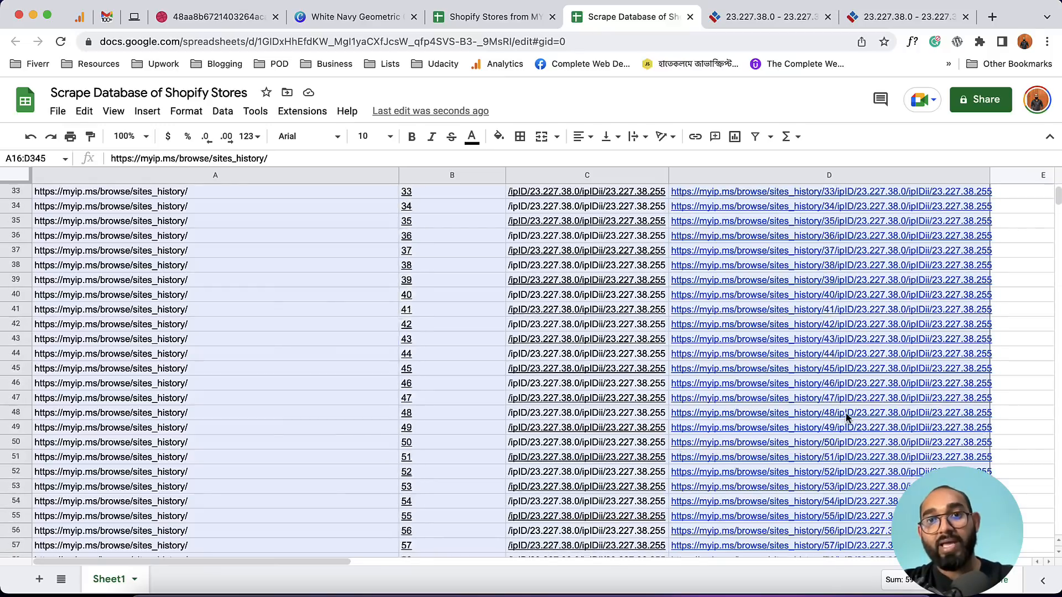
Copy the full list of concatenated URLs in the range D1:D345.
click(830, 192)
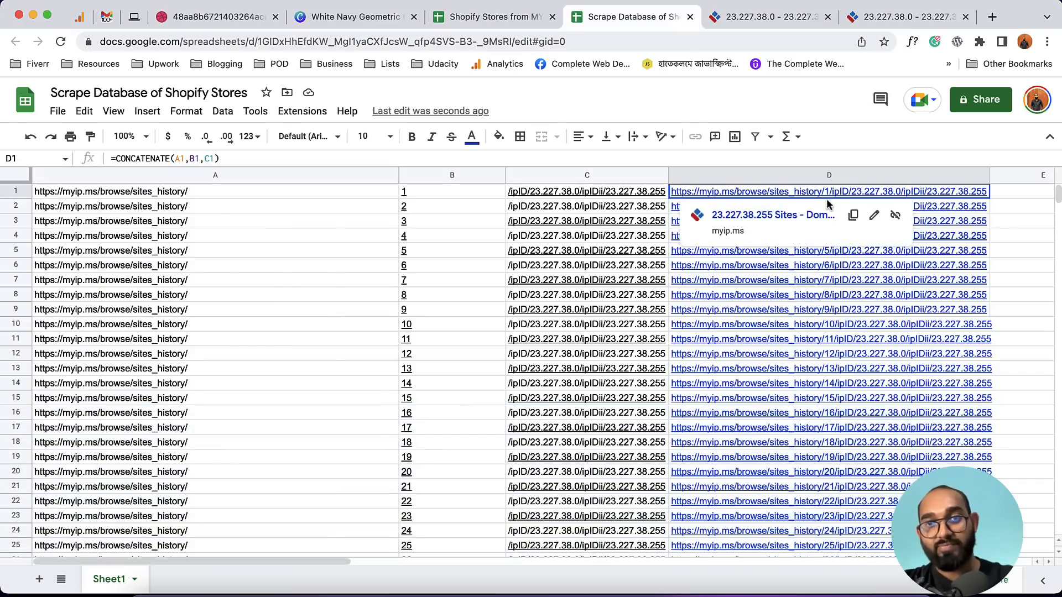
drag(829, 192, 879, 462)
key(ctrl+c)
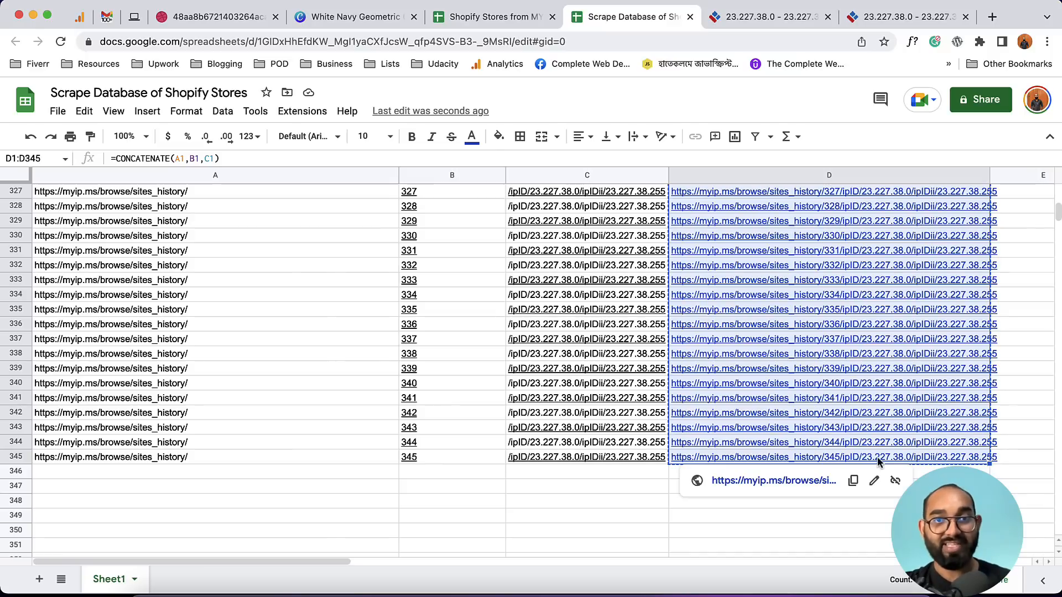
scroll(802, 359, down, 1)
right_click(738, 217)
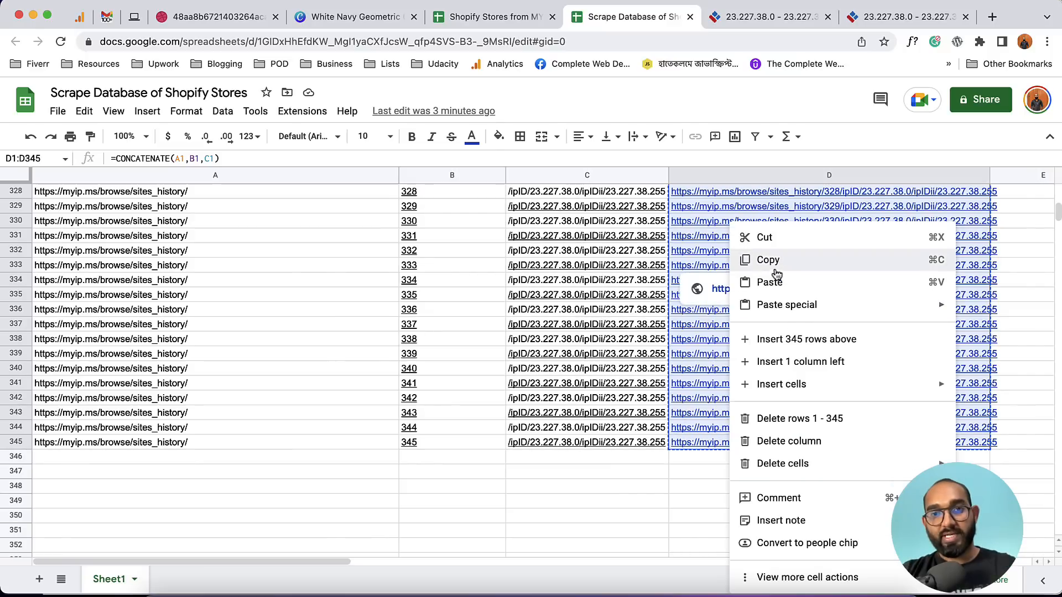
click(774, 264)
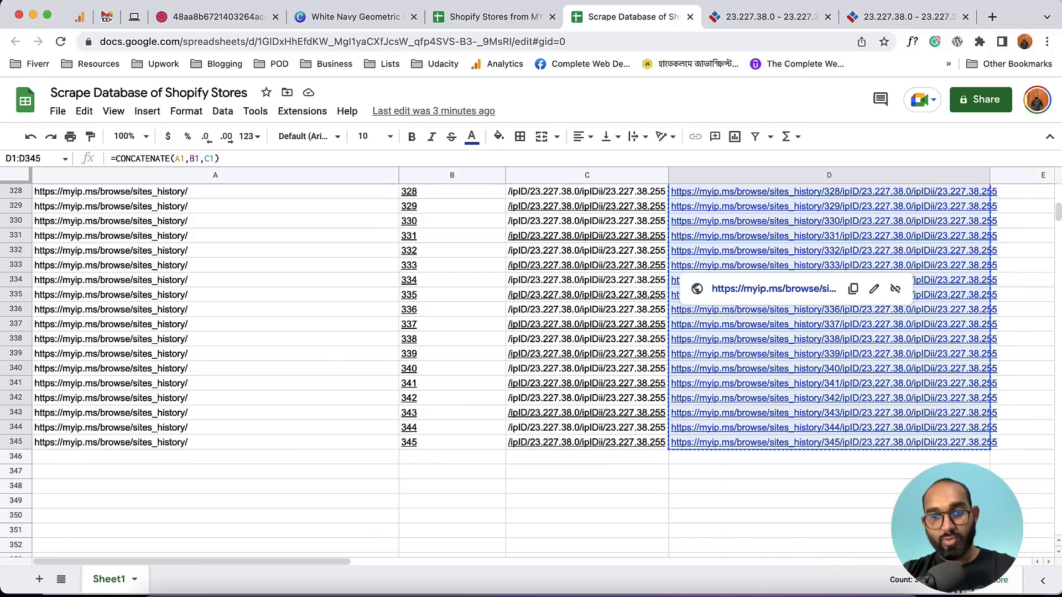
Switch to Octoparse and create a new task in Advanced Mode.
click(811, 591)
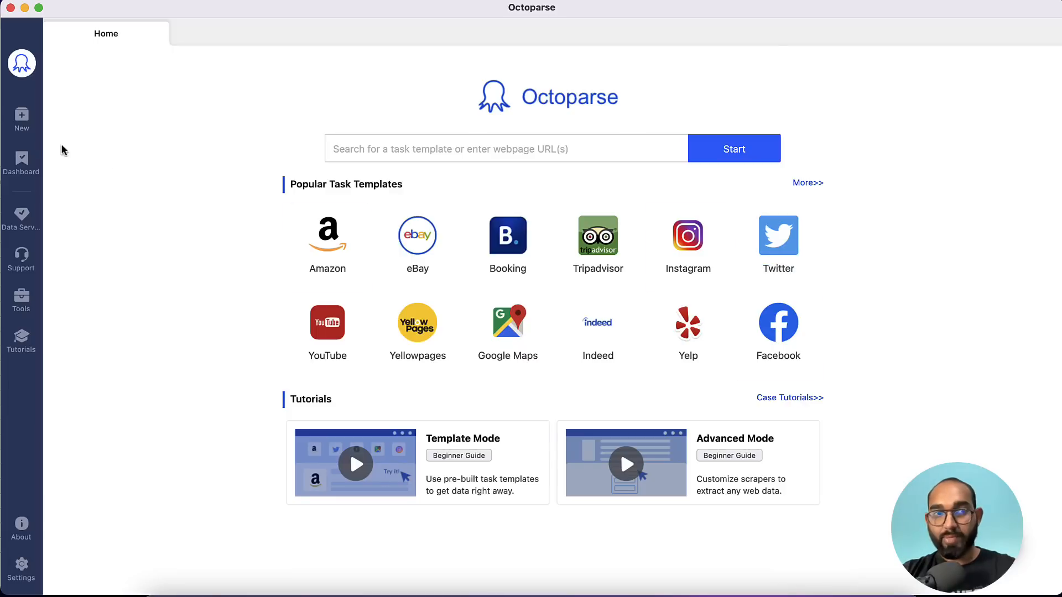
click(25, 125)
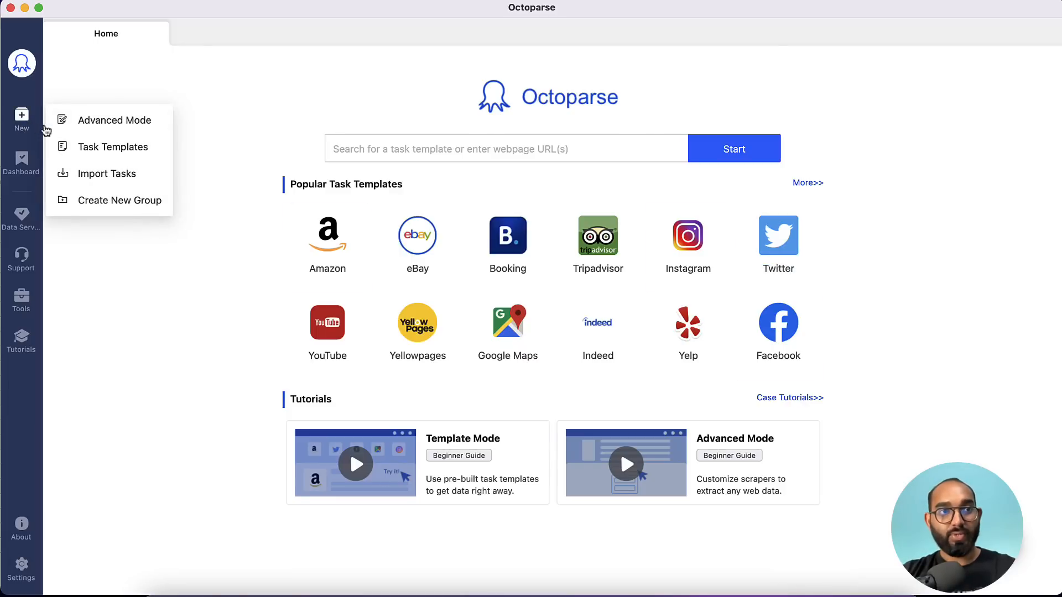
click(121, 127)
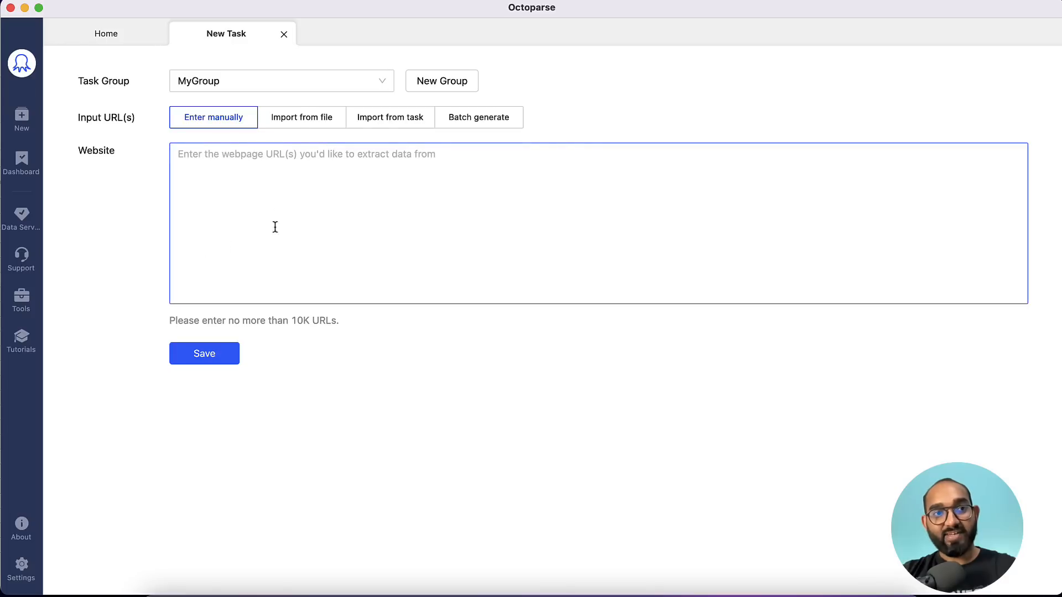
Paste the copied myip.ms URLs as the new task's website list, check the list and save the task.
click(208, 240)
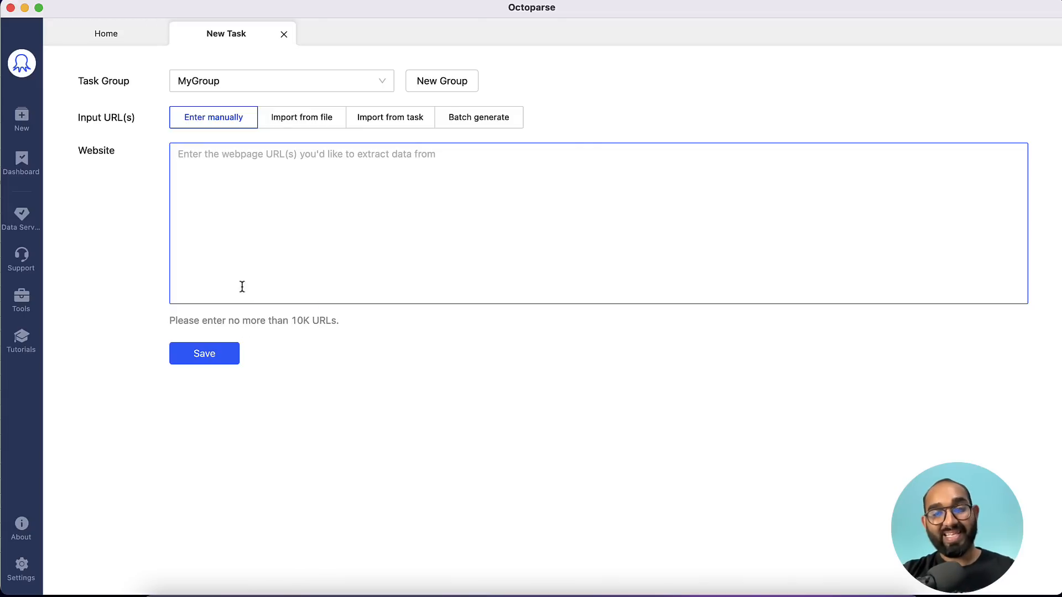
right_click(253, 206)
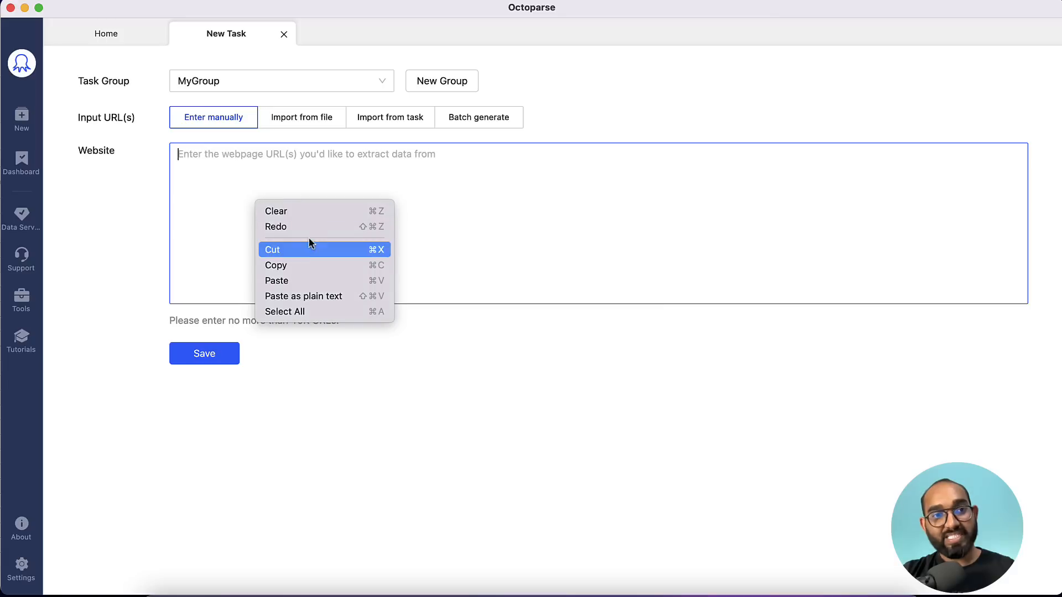
click(291, 281)
scroll(522, 249, down, 1)
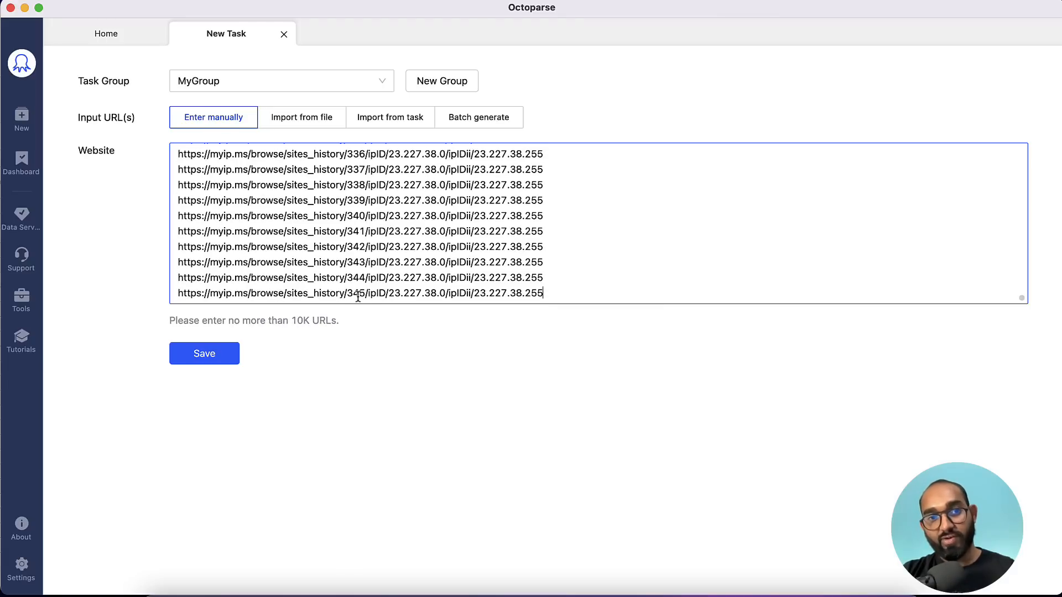
scroll(412, 270, up, 10)
scroll(411, 271, up, 20)
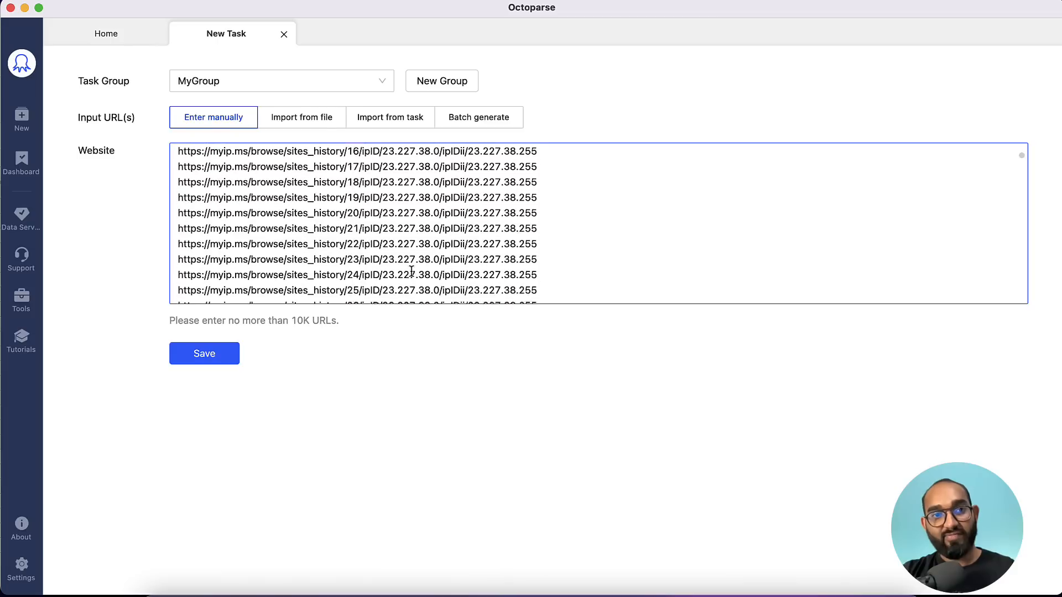
click(182, 363)
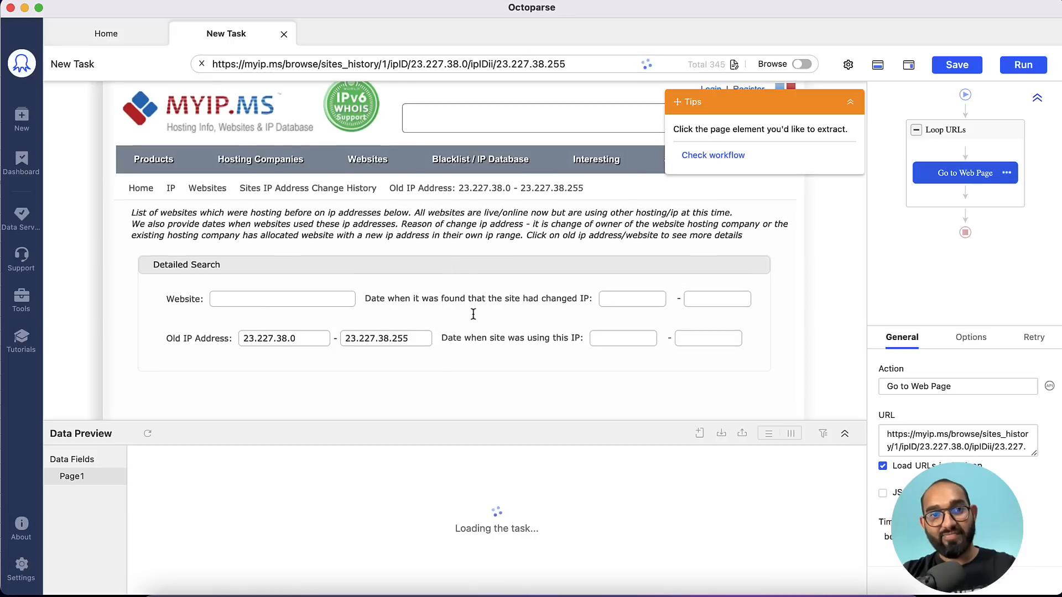
Examine the loaded myip.ms page and its table of websites, IP addresses and hosts from footer to header.
scroll(473, 313, down, 15)
scroll(472, 318, down, 10)
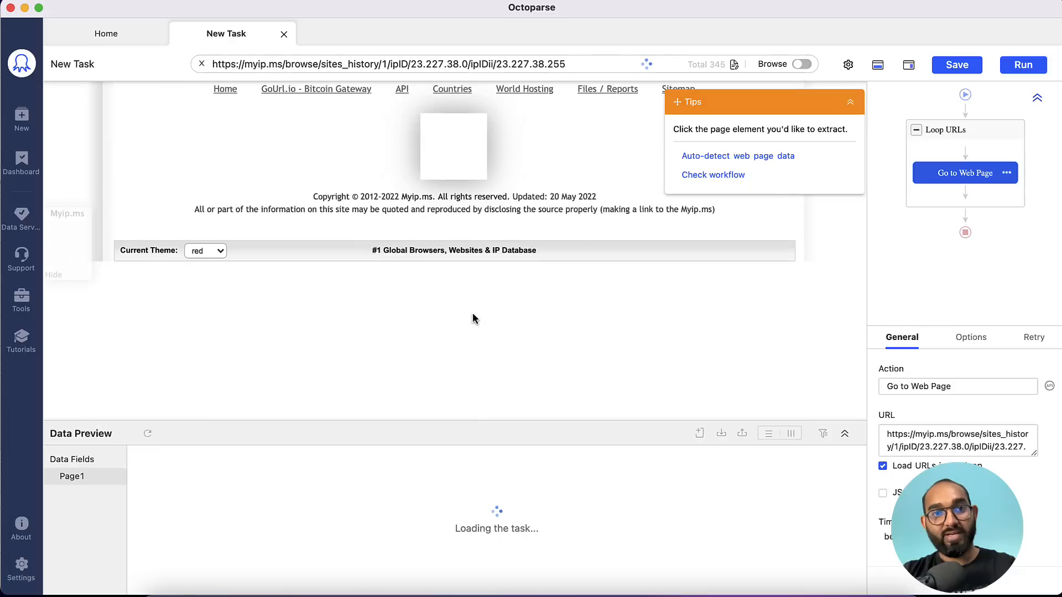
scroll(582, 127, up, 3)
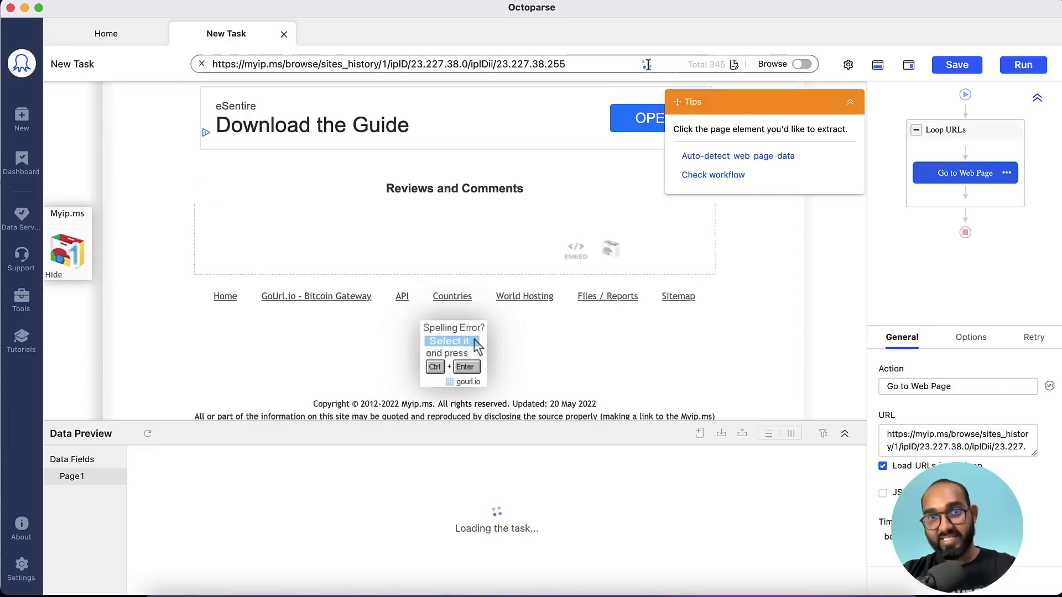
scroll(505, 156, up, 20)
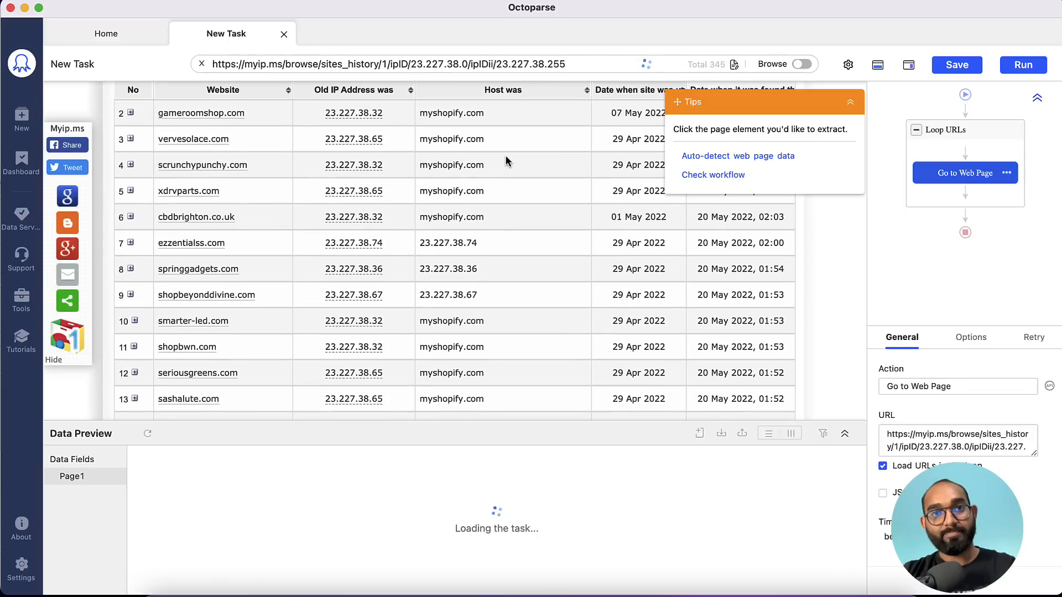
scroll(505, 160, up, 5)
scroll(505, 161, up, 10)
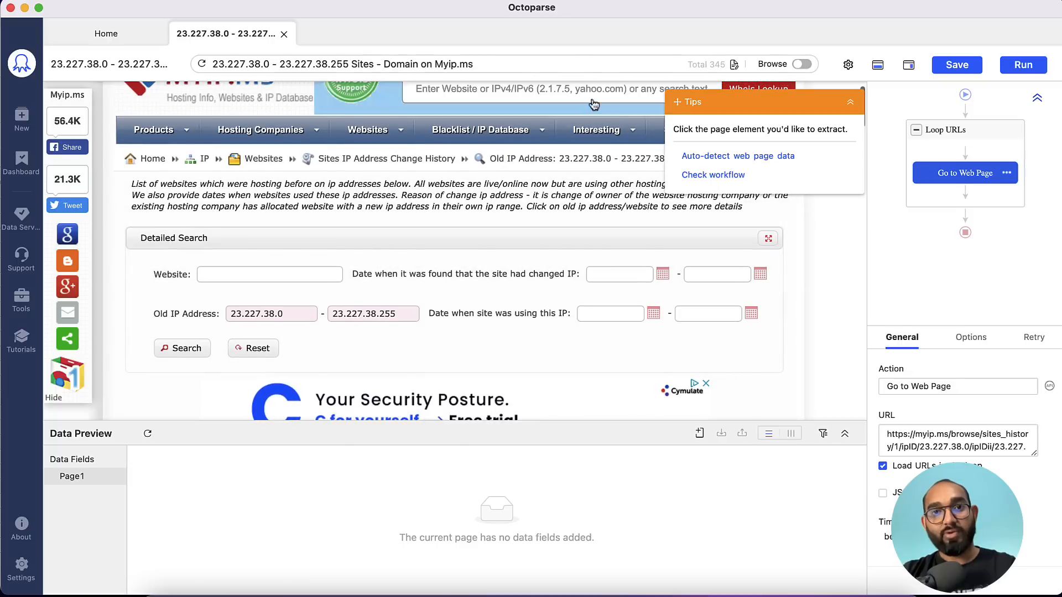
scroll(578, 133, up, 1)
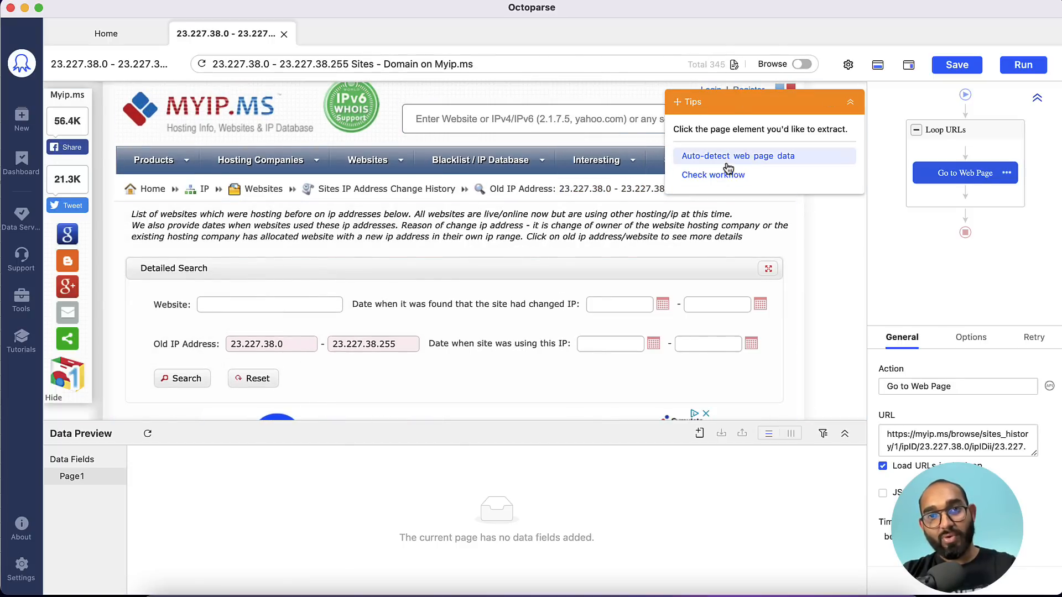
scroll(179, 126, down, 10)
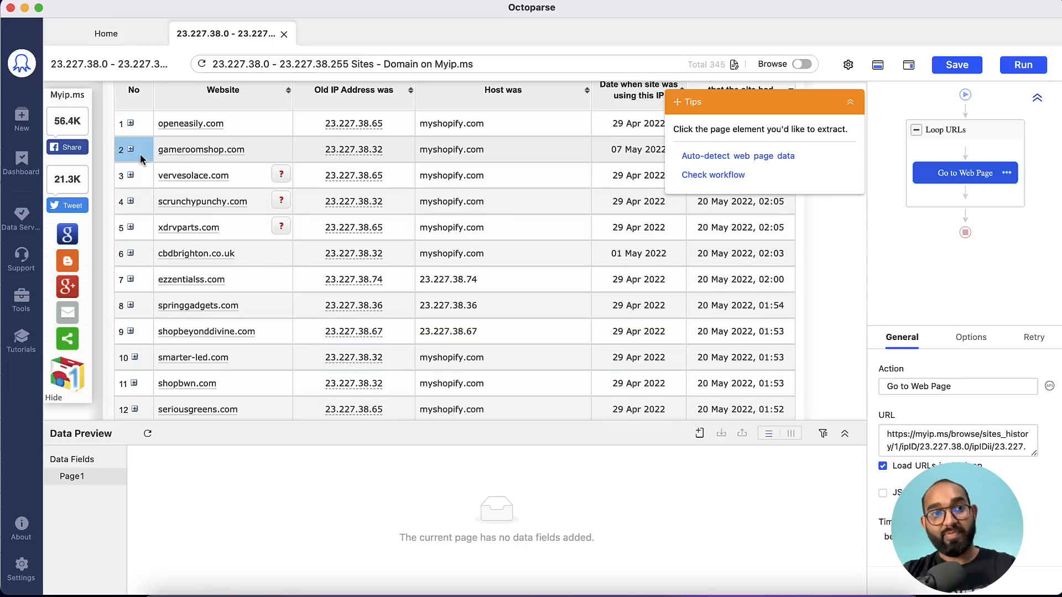
Auto-detect the web page data and review the detected table fields and rows in an enlarged data preview.
click(697, 157)
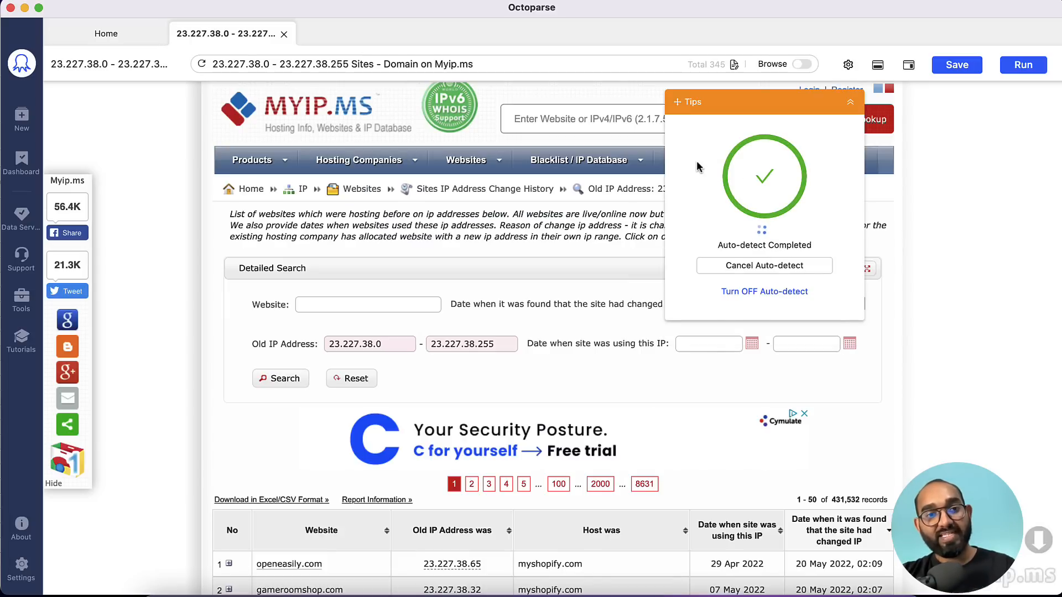
scroll(617, 273, down, 3)
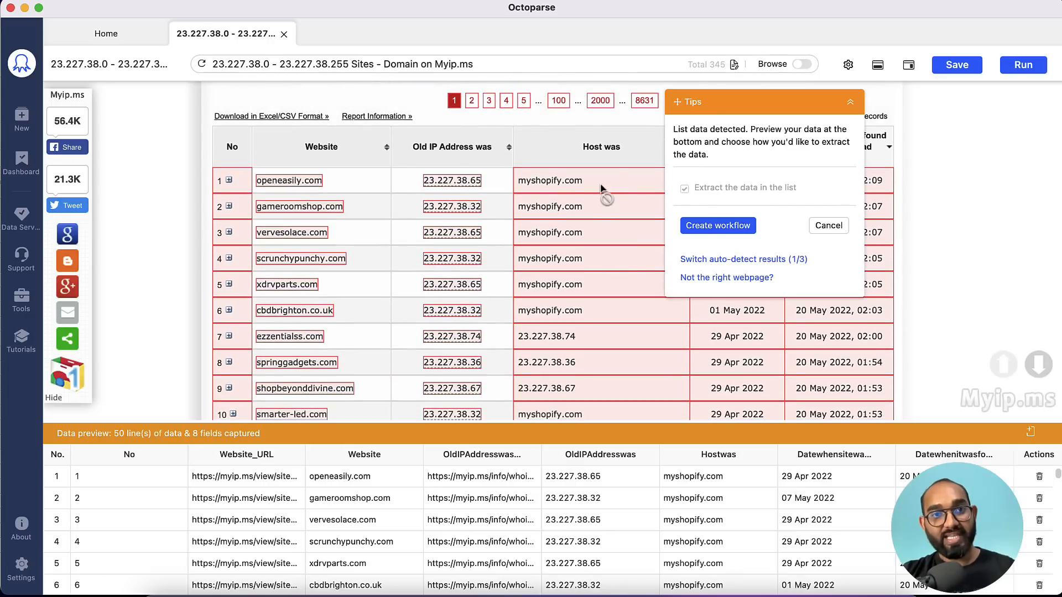
drag(710, 107, 909, 316)
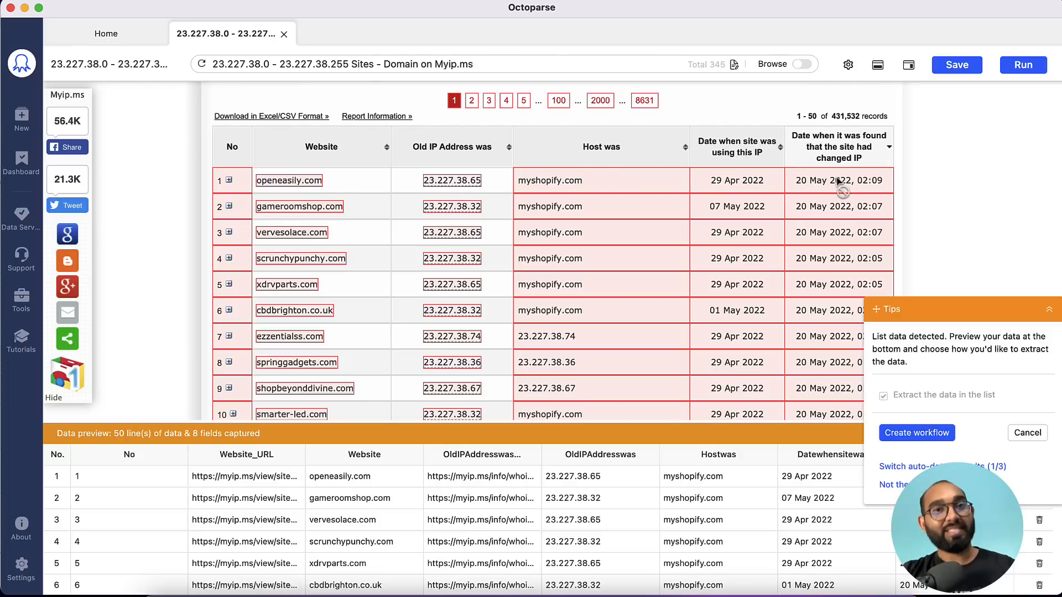
scroll(735, 243, down, 5)
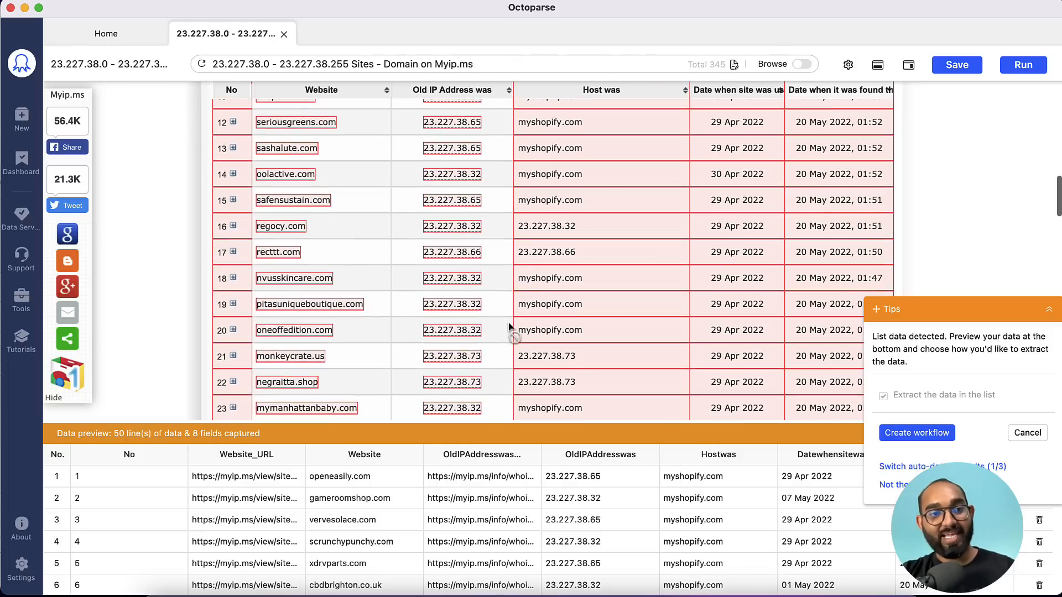
drag(463, 424, 459, 215)
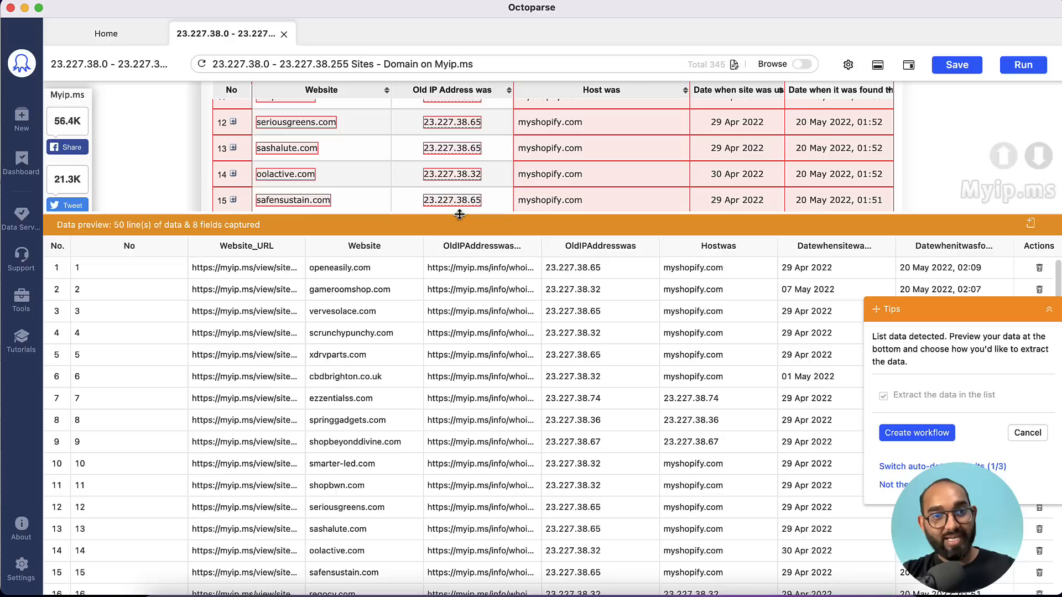
scroll(266, 413, down, 5)
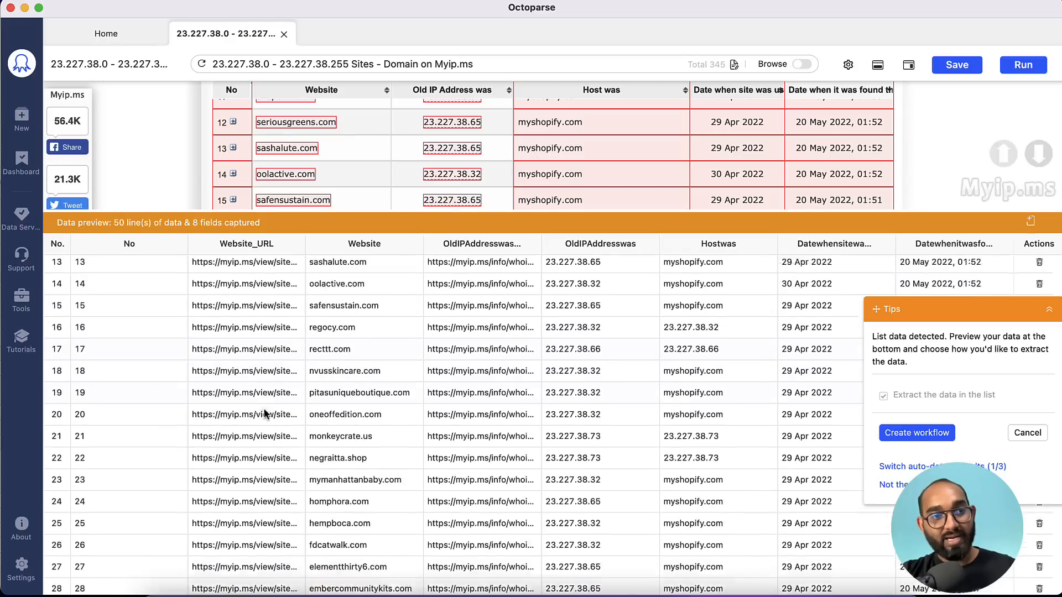
scroll(266, 413, up, 5)
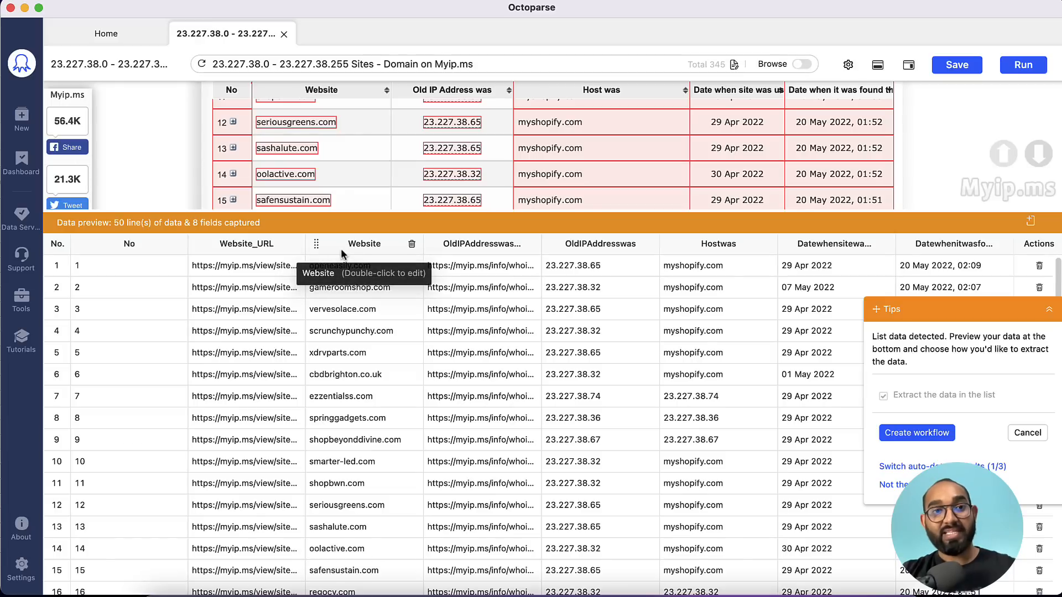
Rename the Website field to Website_Address and create the workflow from the detected list data.
double_click(355, 247)
click(356, 249)
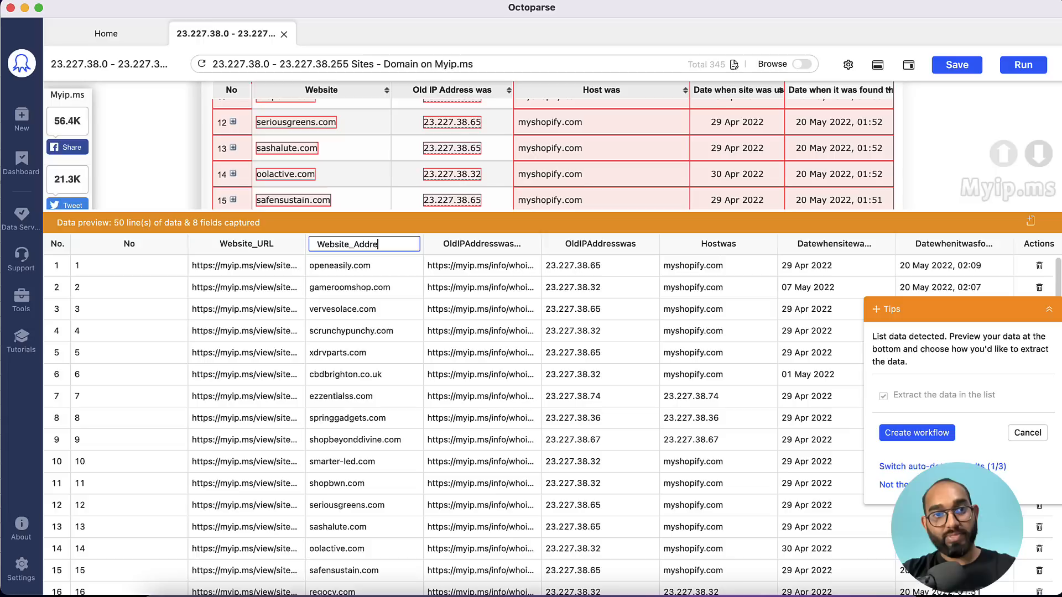
key(Tab)
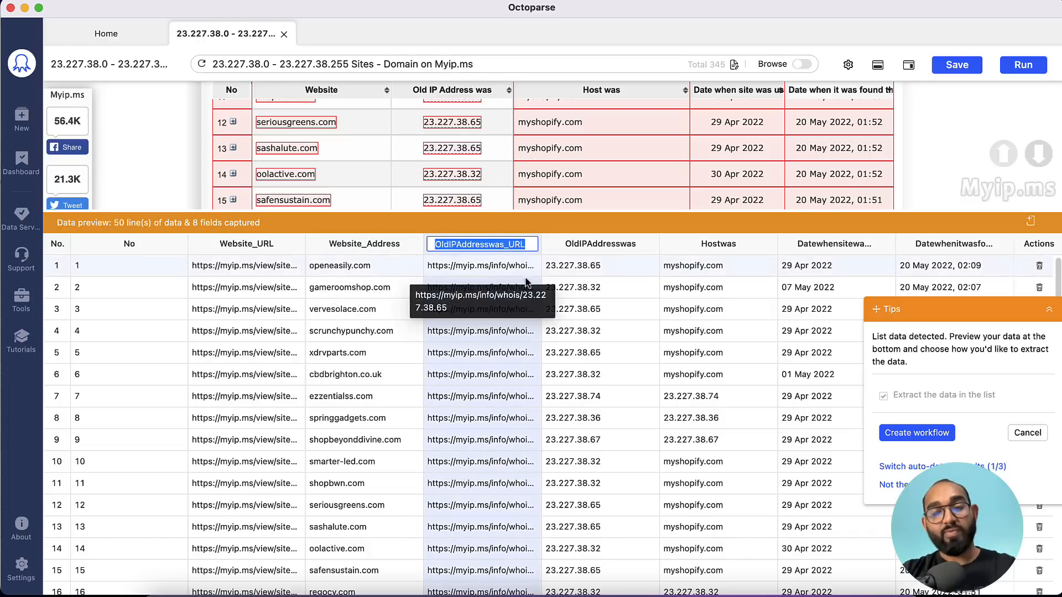
click(564, 283)
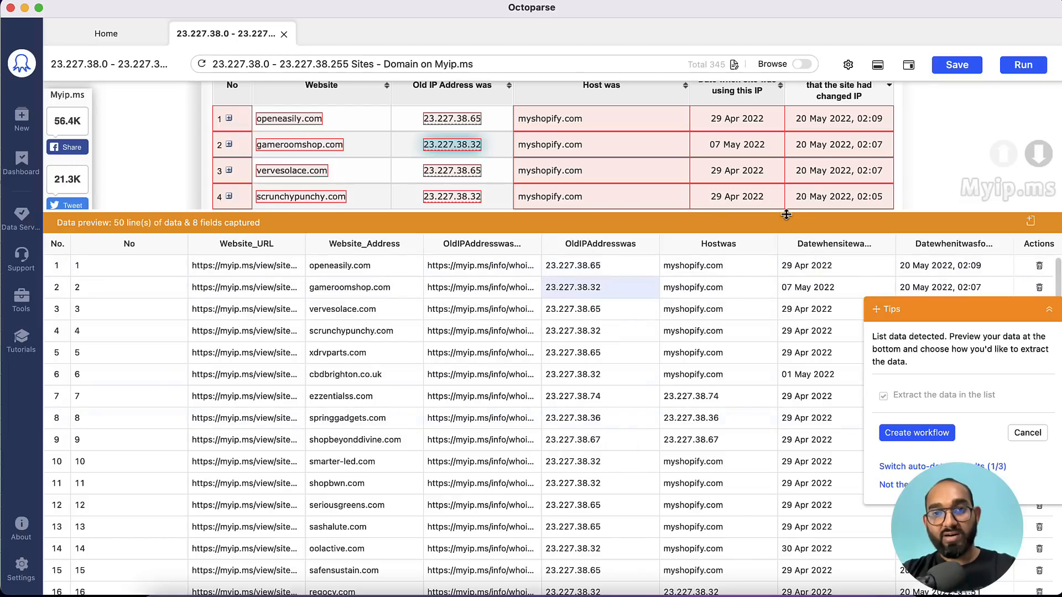
drag(786, 214, 817, 442)
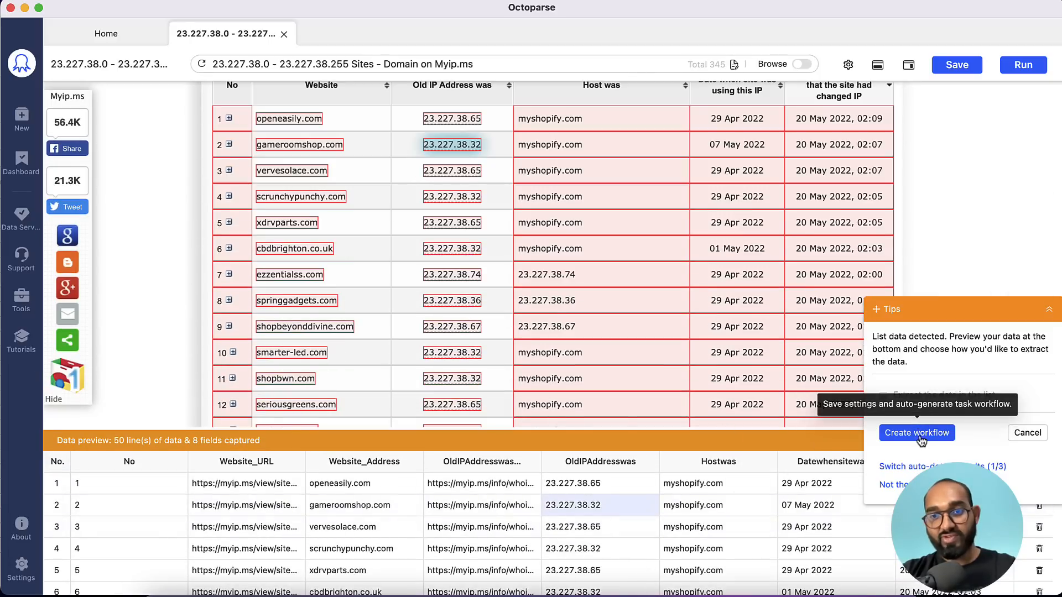
click(939, 434)
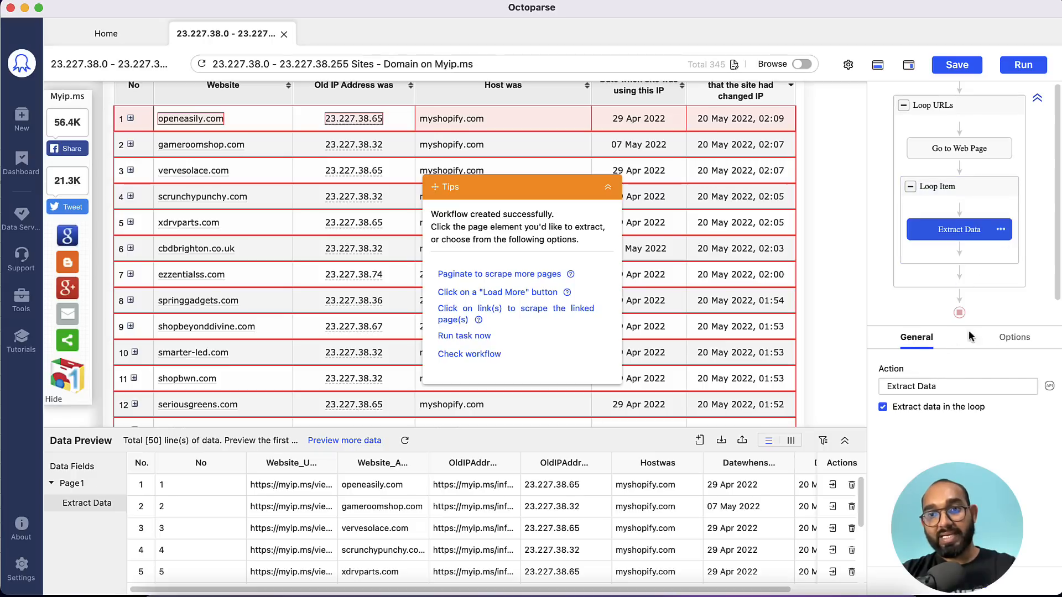
Set the Extract Data action to wait 2s before it is performed and apply the setting.
click(1008, 339)
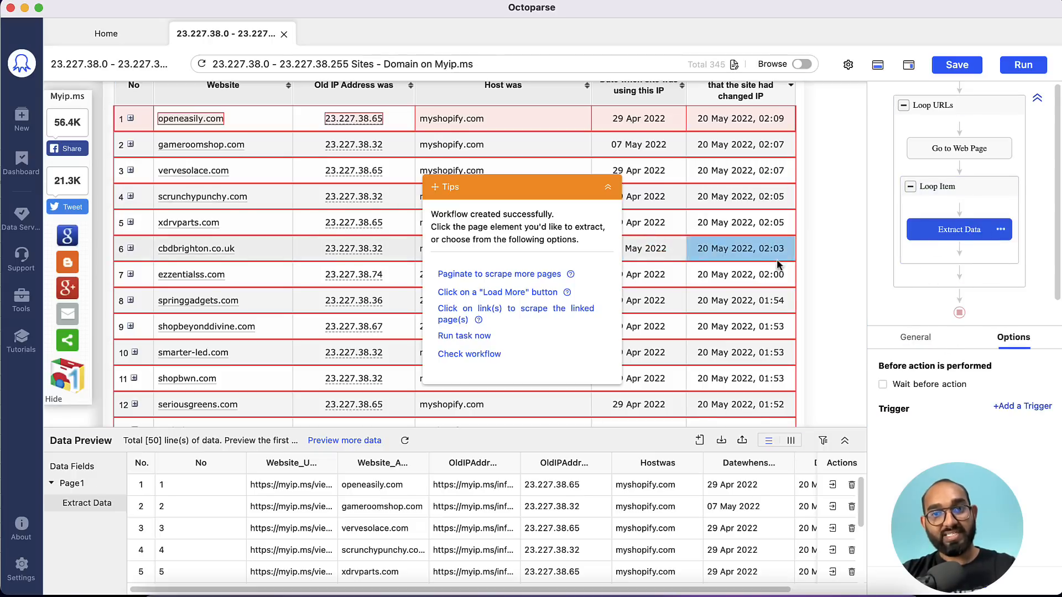
click(883, 385)
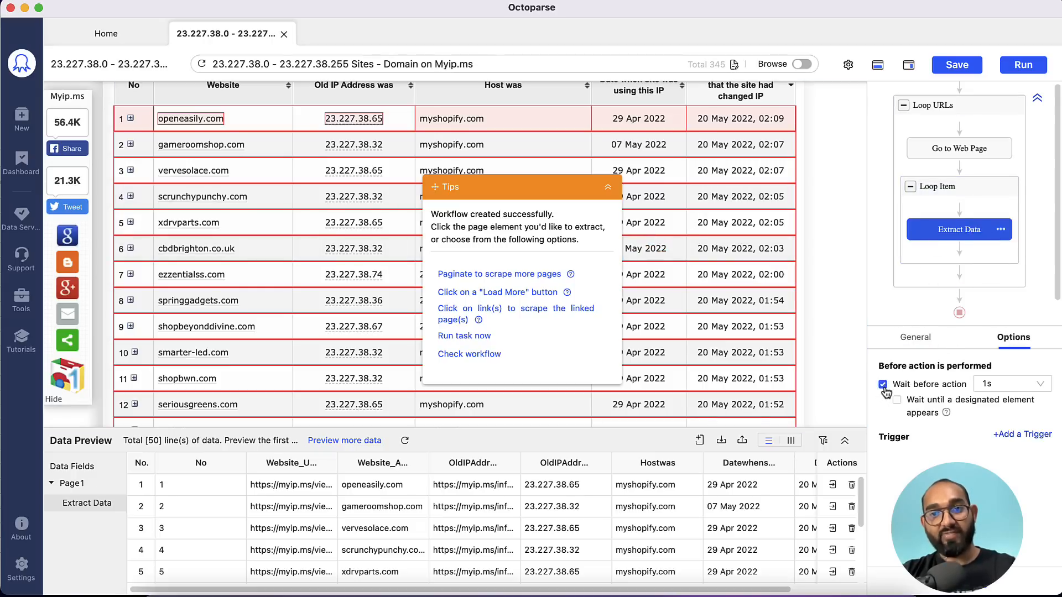
click(1007, 384)
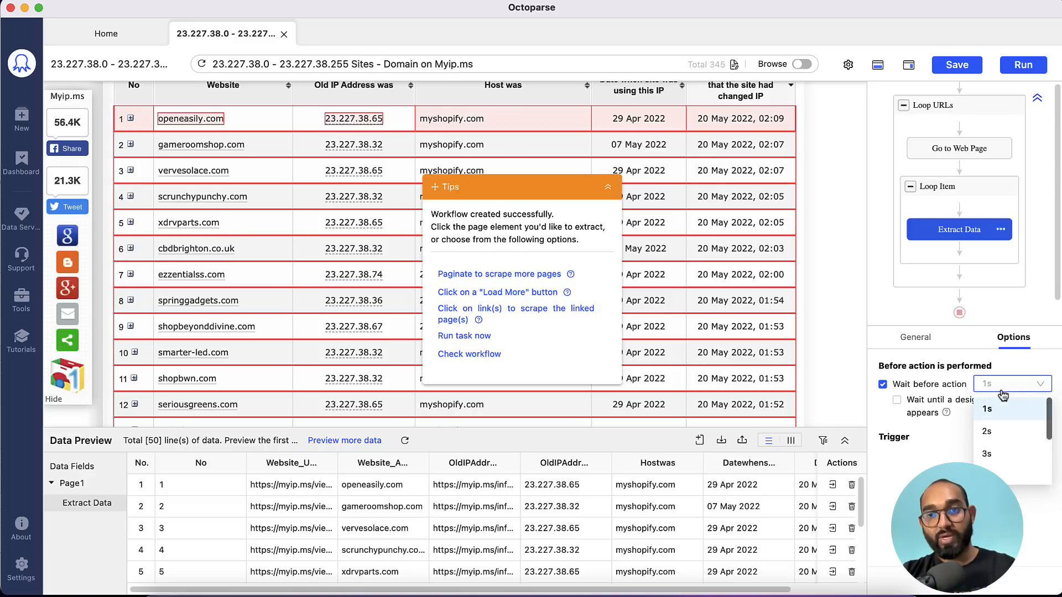
click(995, 431)
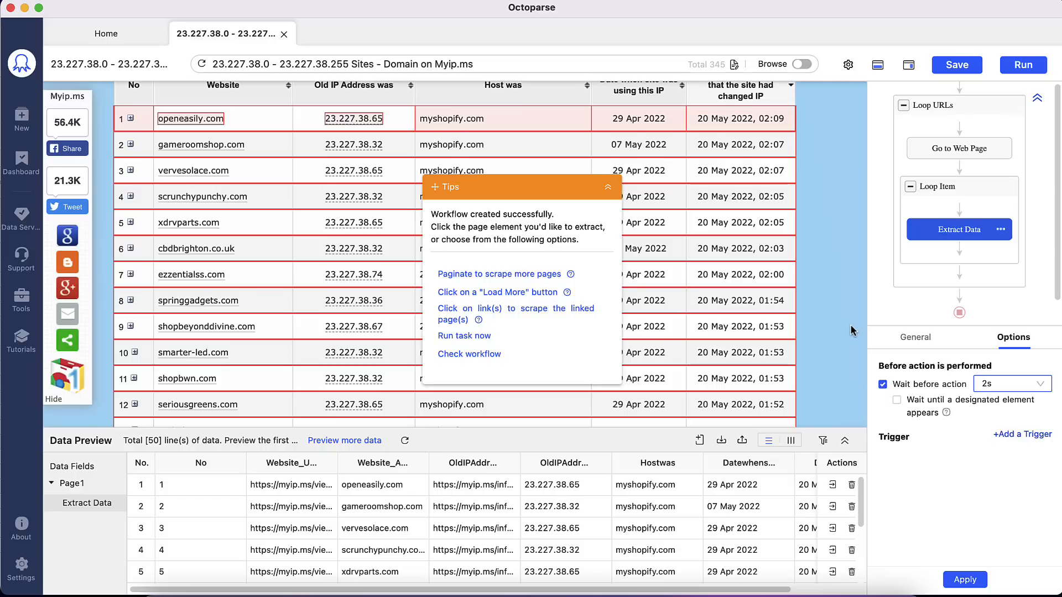
click(974, 583)
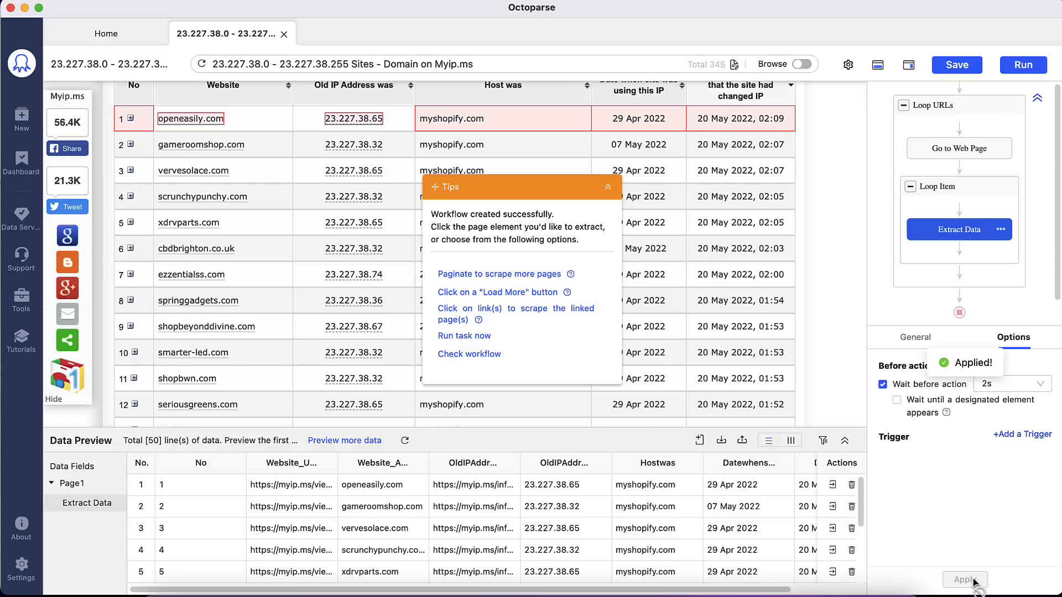
Open the task settings and turn on Disable image loading and Block Ads in the run settings.
click(848, 66)
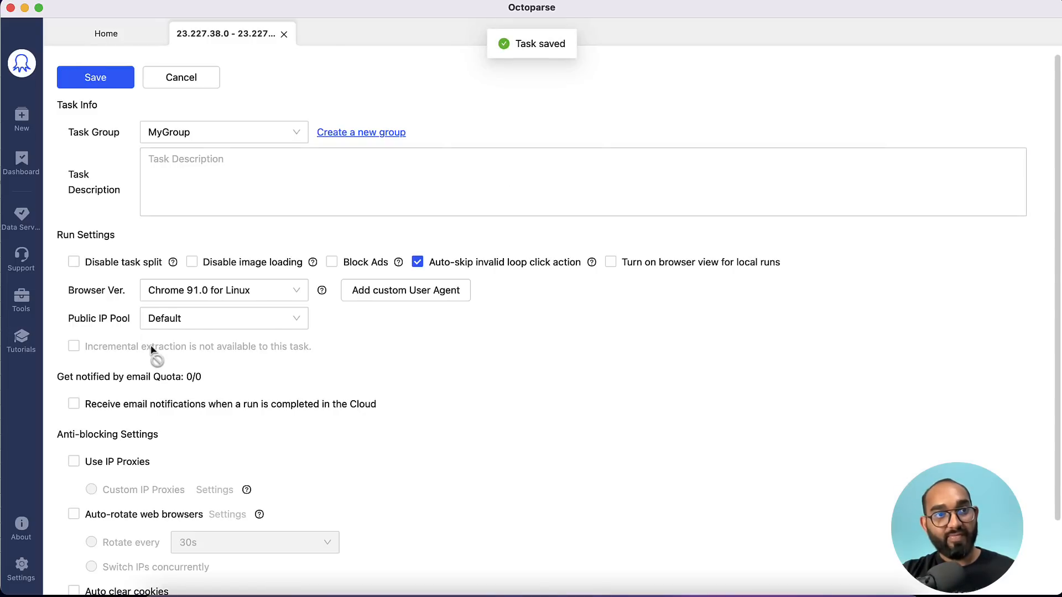
scroll(150, 348, down, 2)
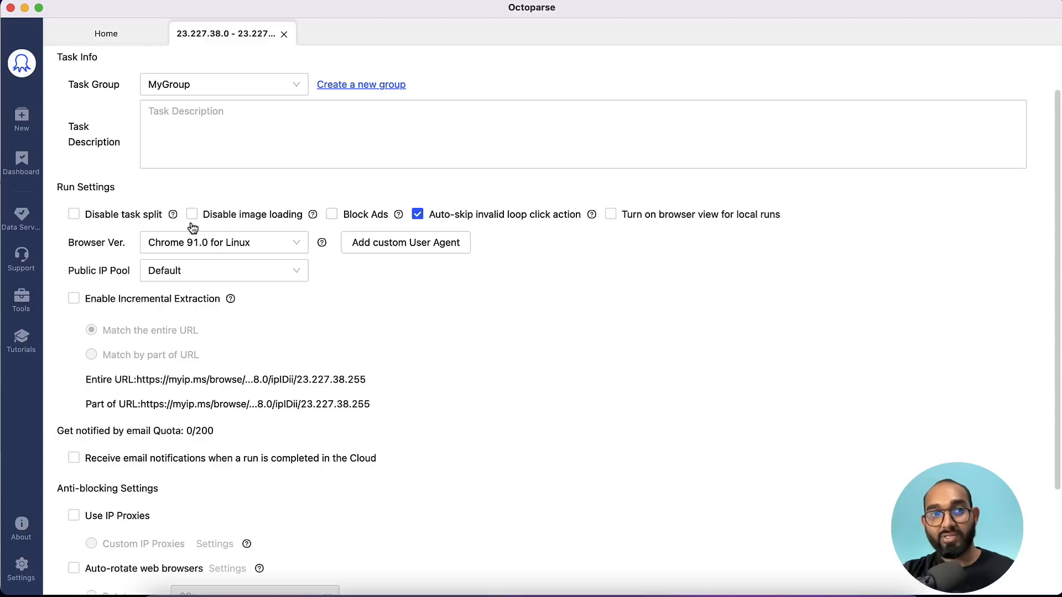
mouse_move(327, 217)
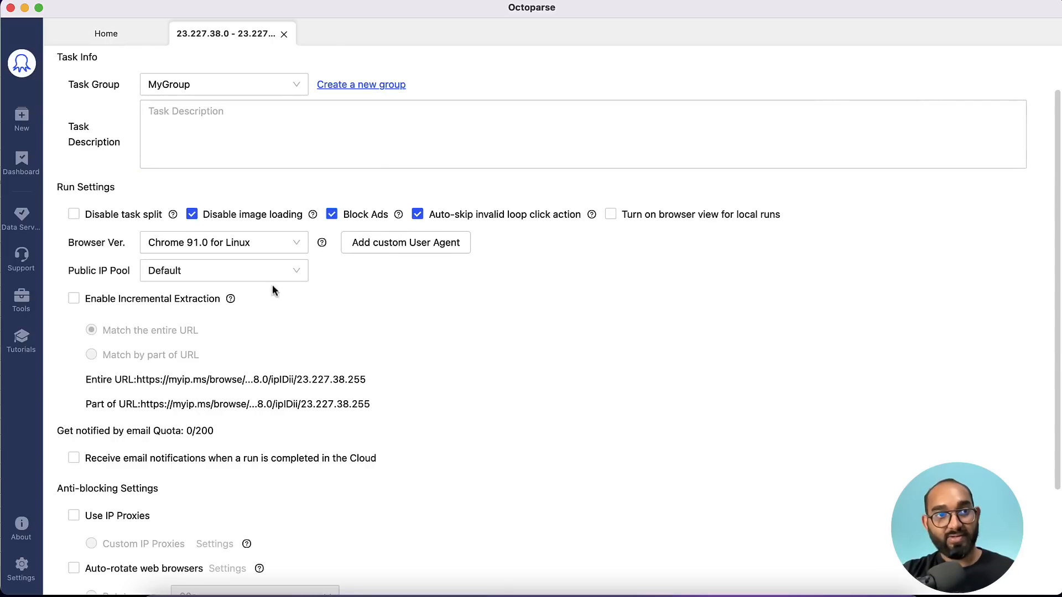
scroll(137, 359, down, 2)
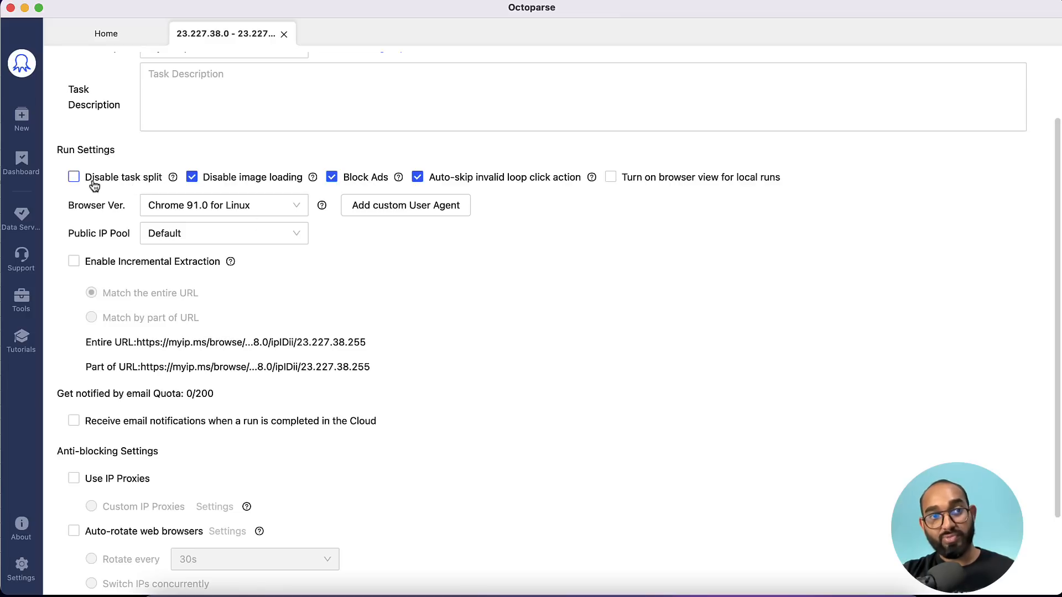
scroll(410, 250, down, 2)
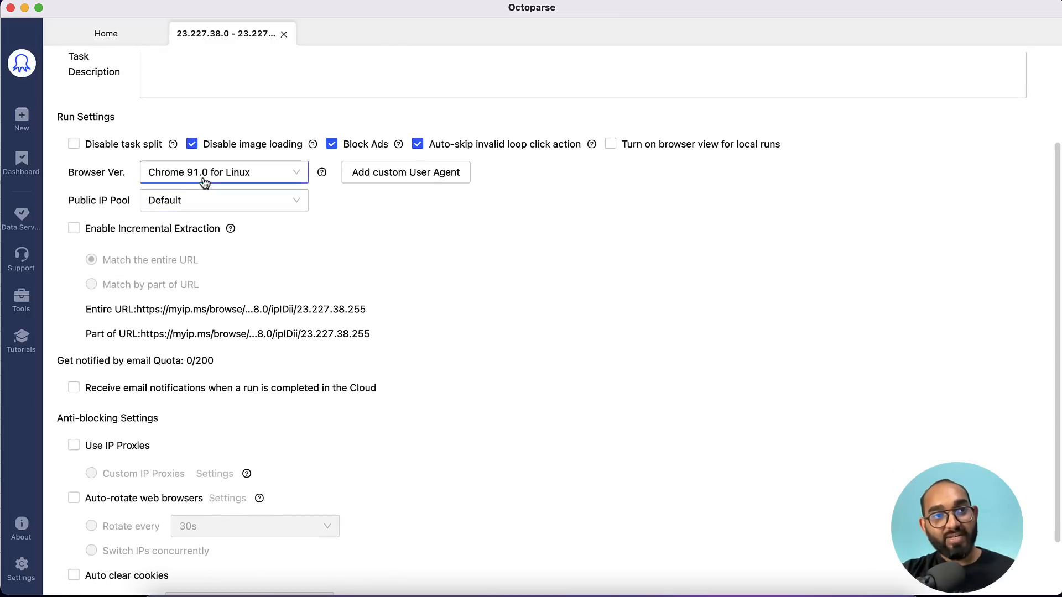
Review the browser versions available for the task, keeping Chrome 91.0 for Linux.
click(176, 174)
scroll(245, 276, down, 1)
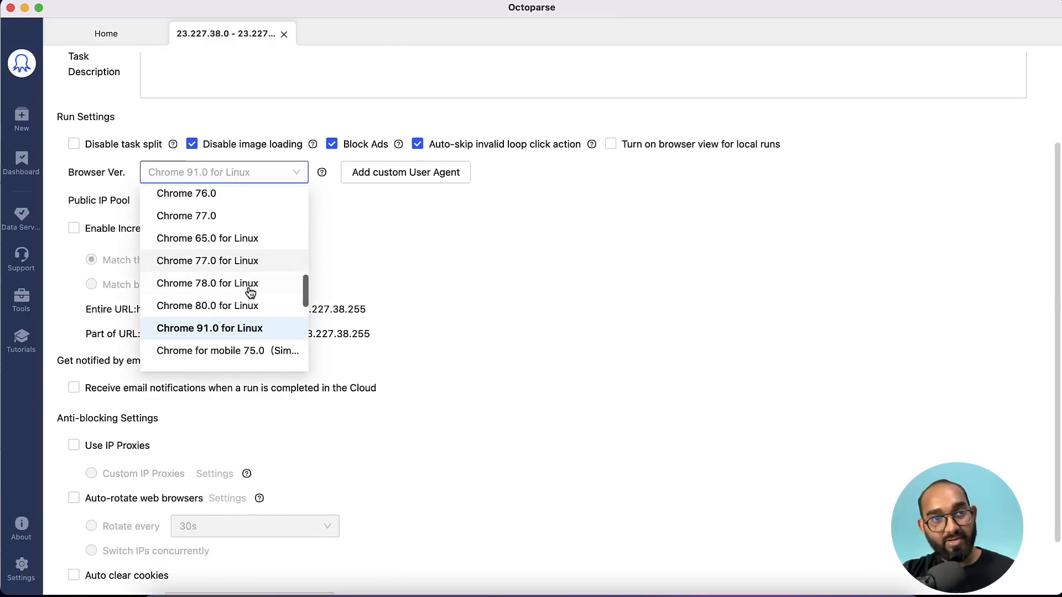
scroll(249, 295, up, 1)
scroll(237, 214, up, 3)
scroll(238, 210, down, 2)
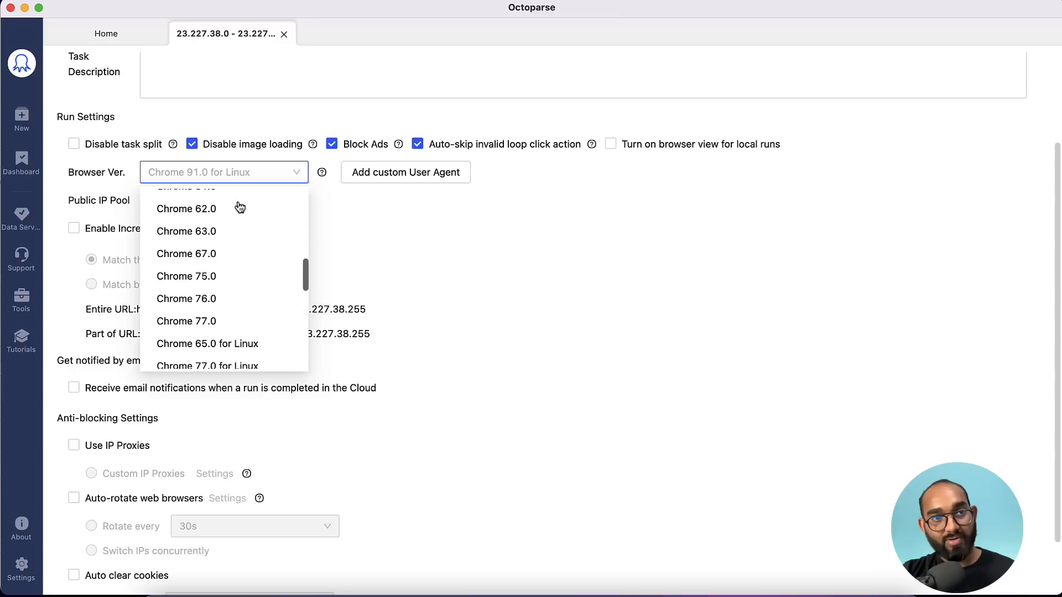
scroll(256, 238, down, 3)
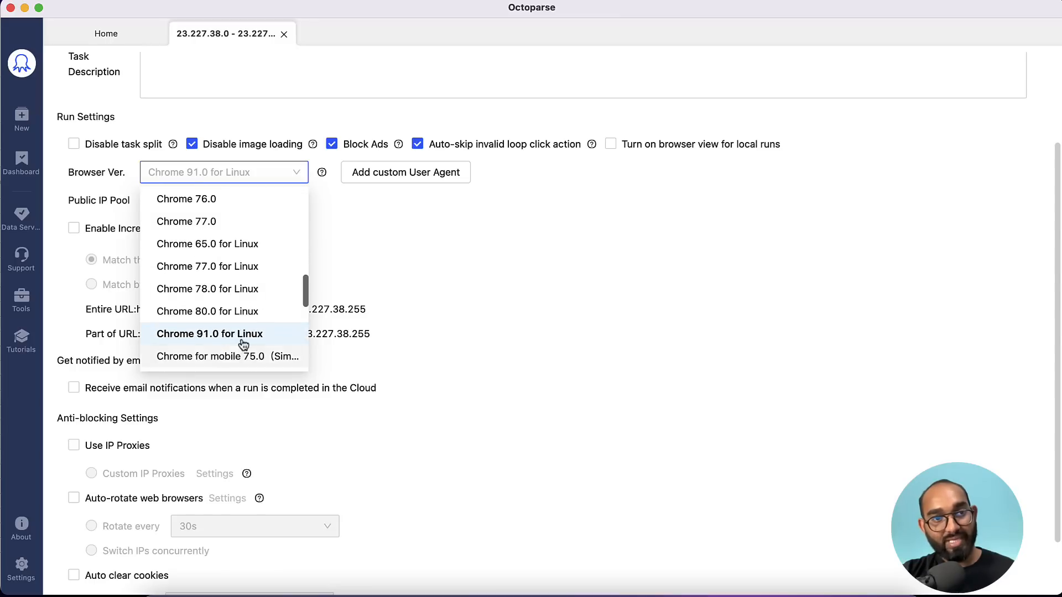
click(411, 237)
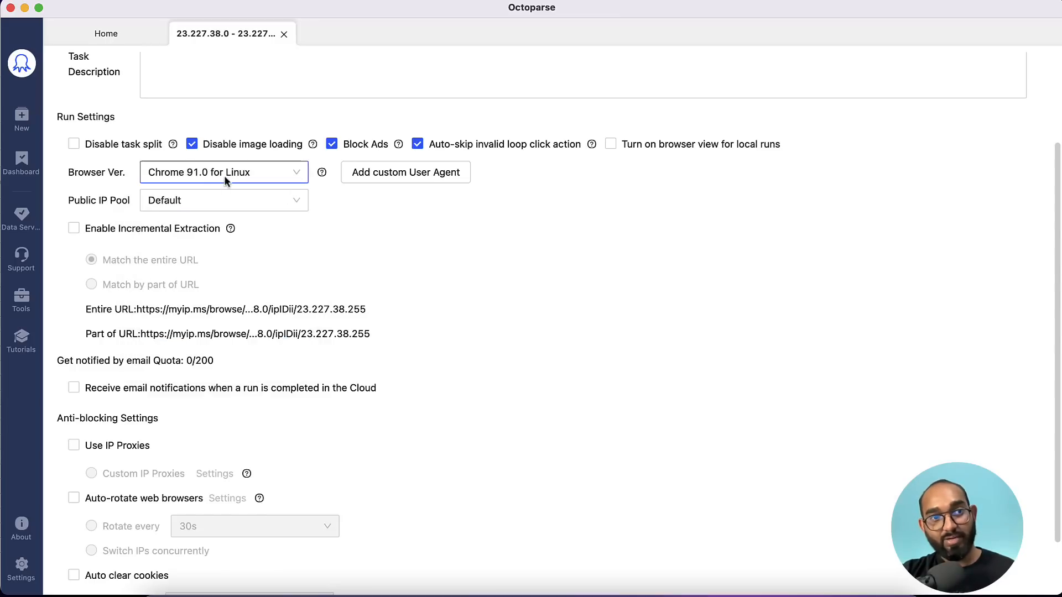
Enable auto-rotation of web browsers every 2min in the anti-blocking settings and save the task settings.
scroll(455, 259, down, 3)
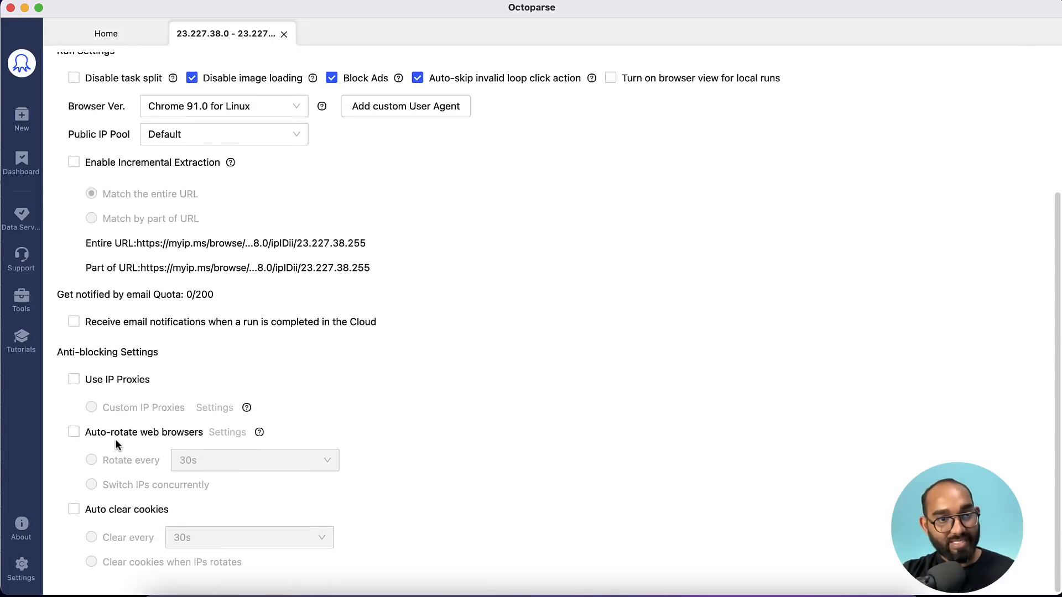
click(121, 431)
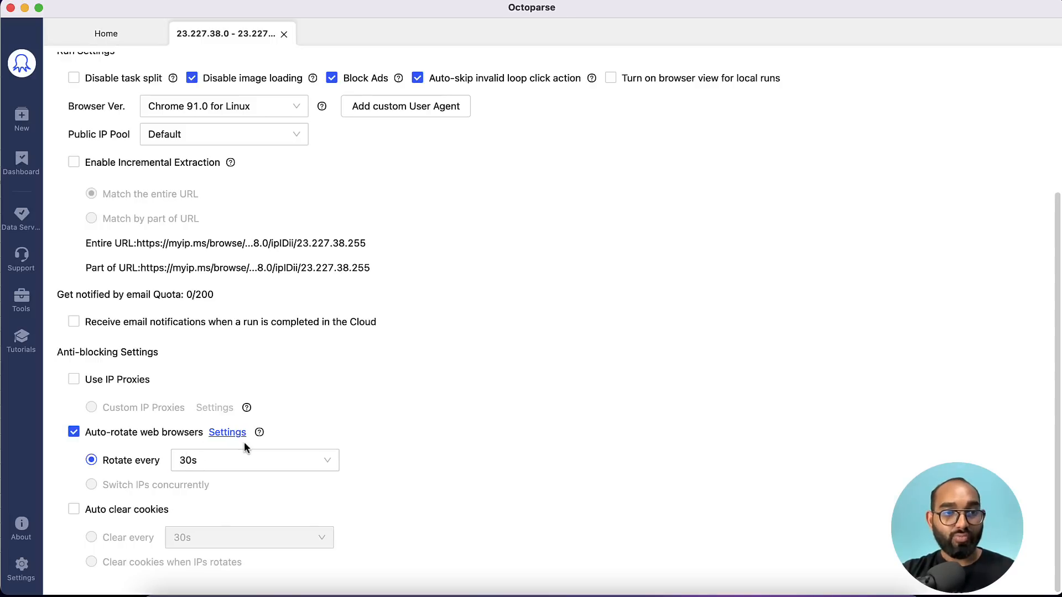
click(250, 462)
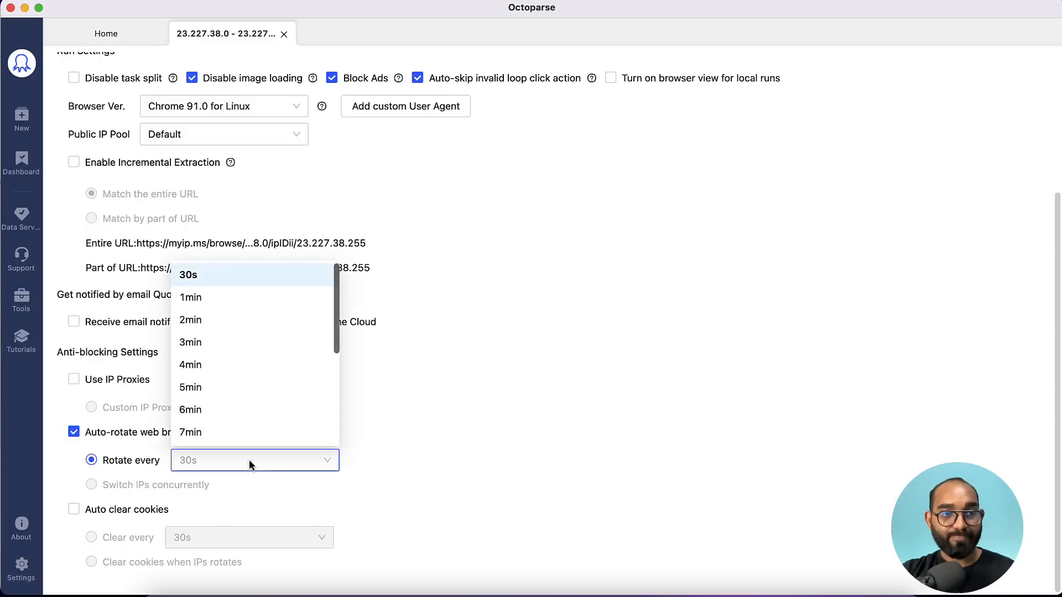
click(216, 322)
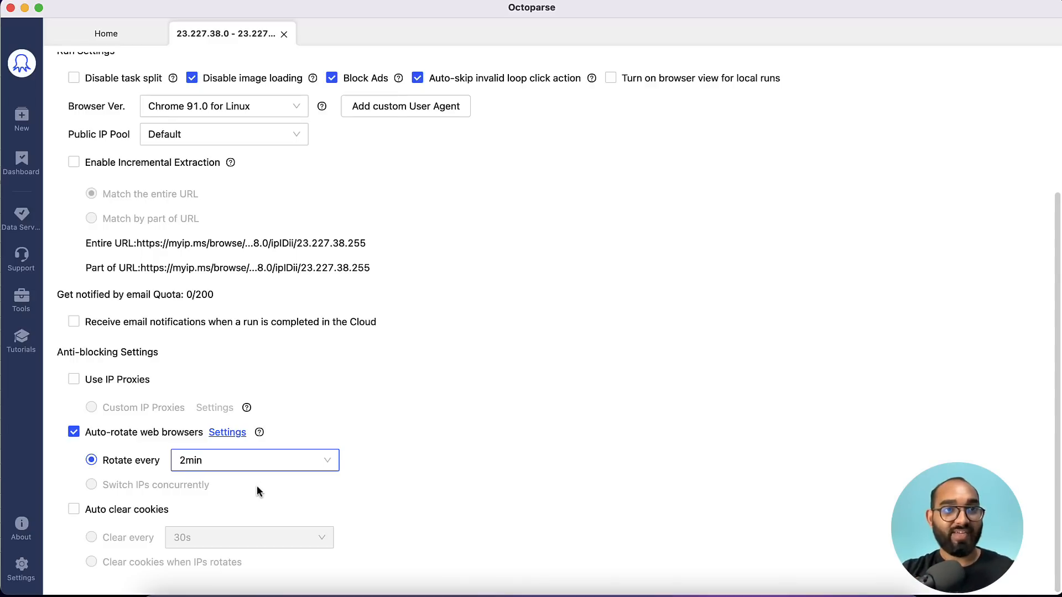
scroll(345, 439, up, 5)
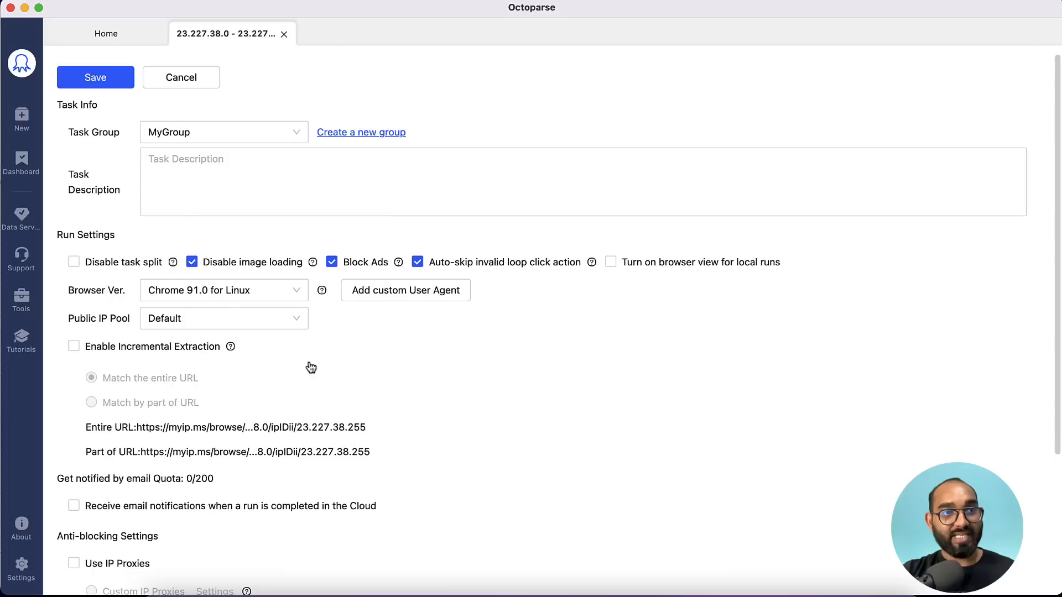
click(111, 79)
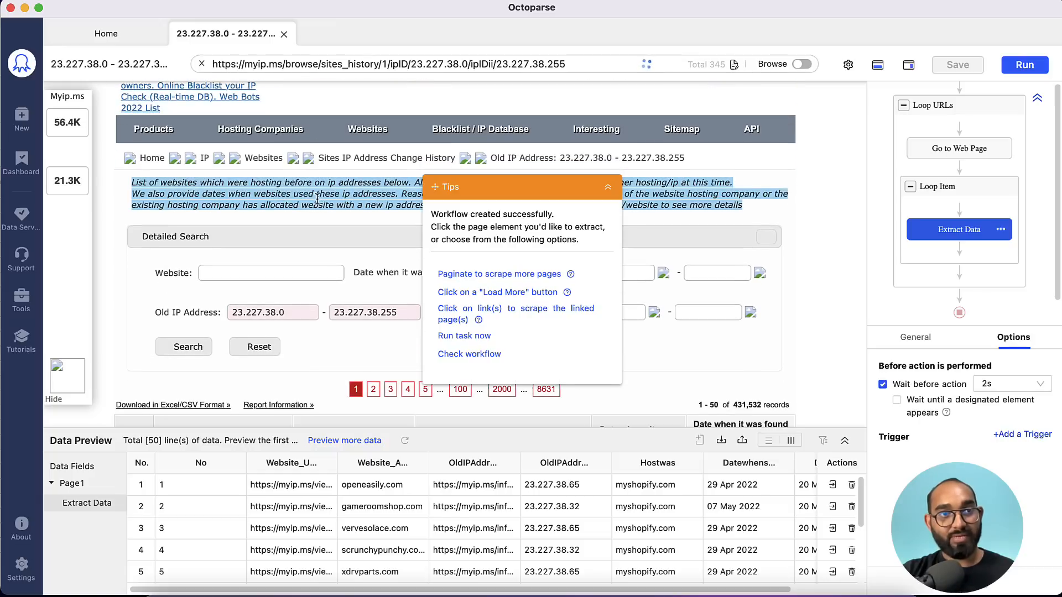
Check the reloaded myip.ms page and run the task in the Cloud in Standard Mode.
scroll(321, 204, down, 3)
scroll(340, 333, down, 20)
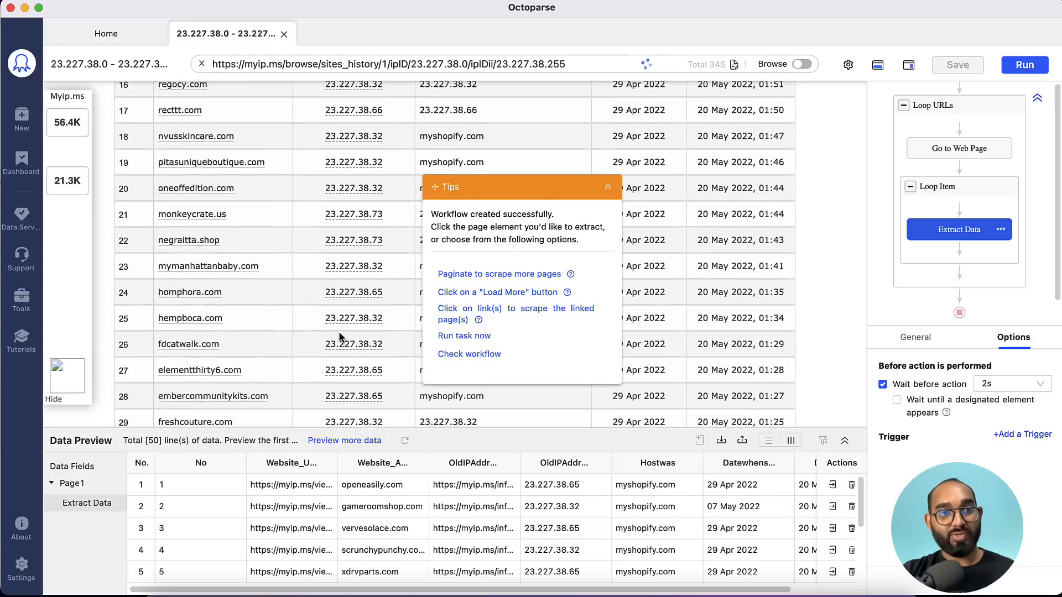
scroll(340, 337, down, 5)
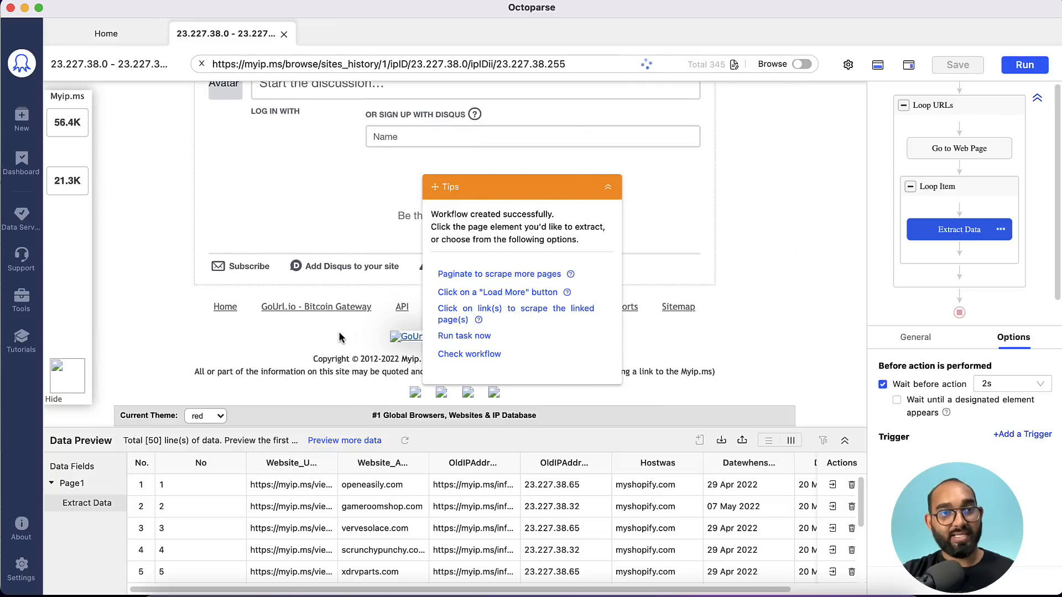
scroll(339, 337, up, 15)
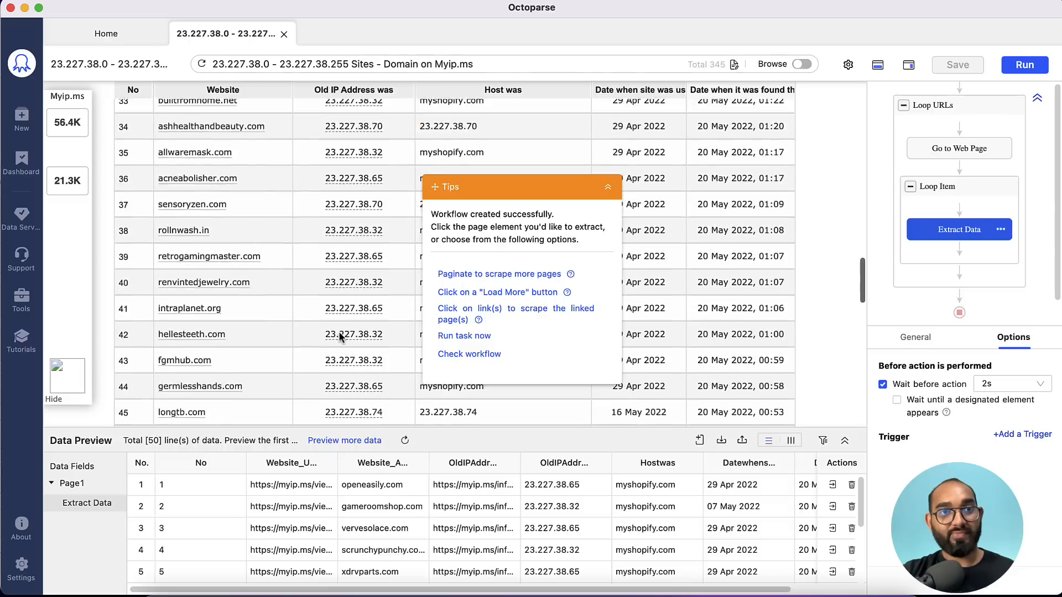
scroll(340, 336, up, 15)
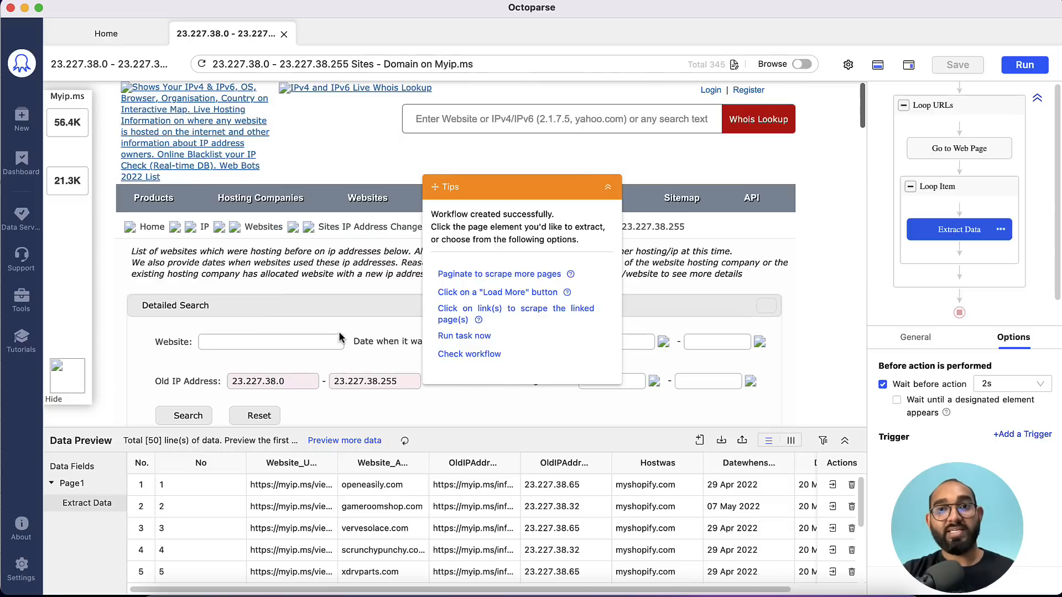
click(1026, 75)
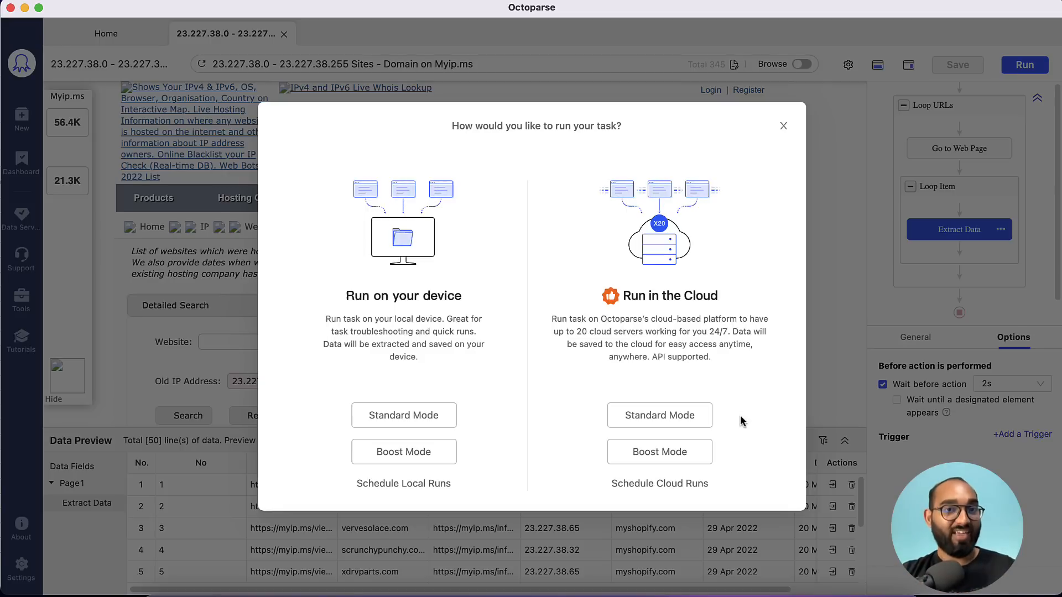
click(686, 416)
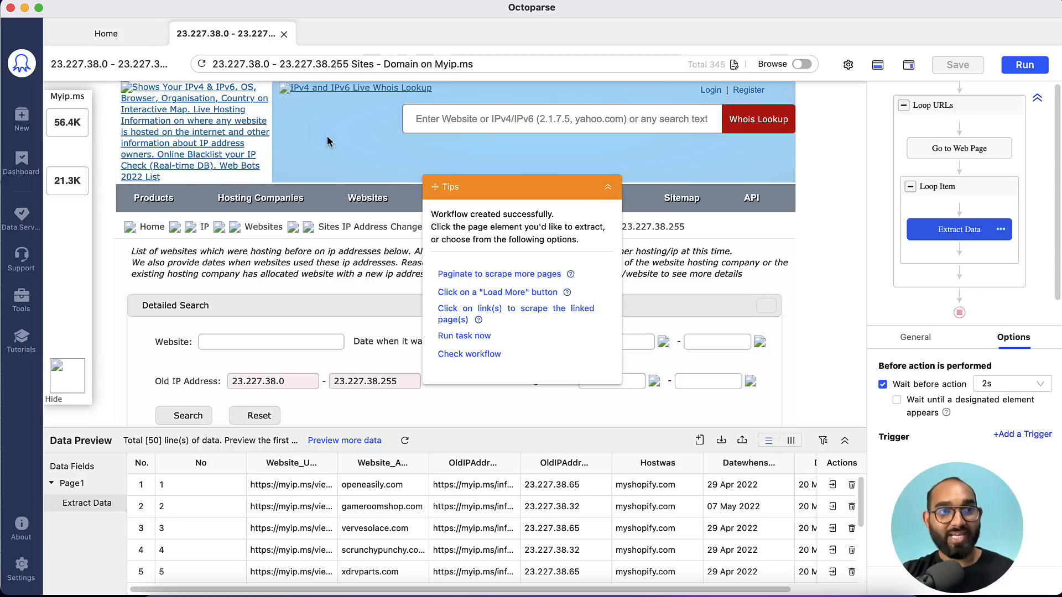
View all cloud data of the running myip.ms task from the dashboard, refresh it and examine its columns through to the last one.
click(106, 35)
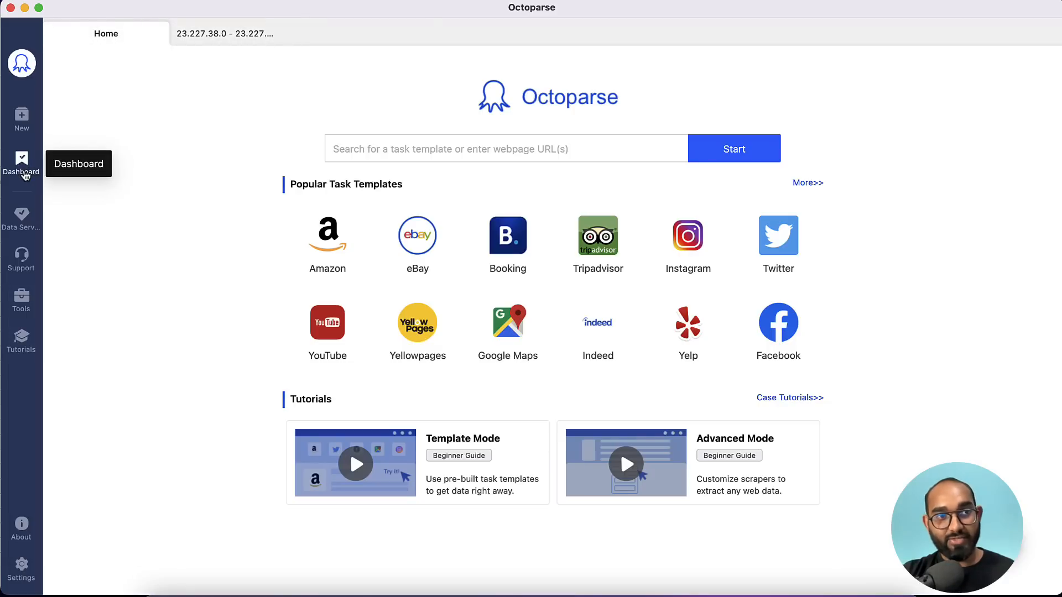
click(25, 173)
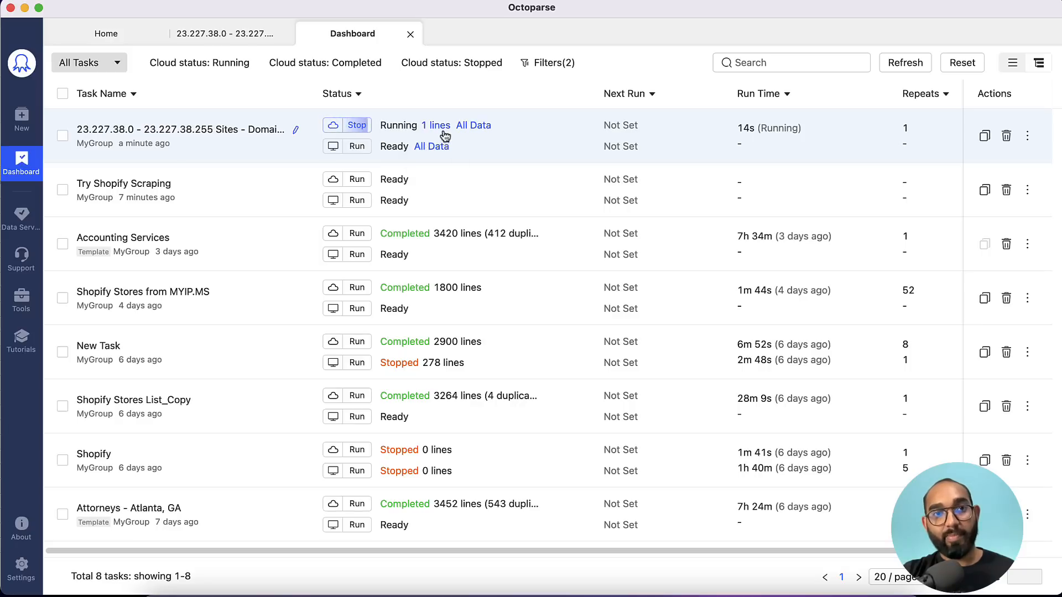
click(473, 127)
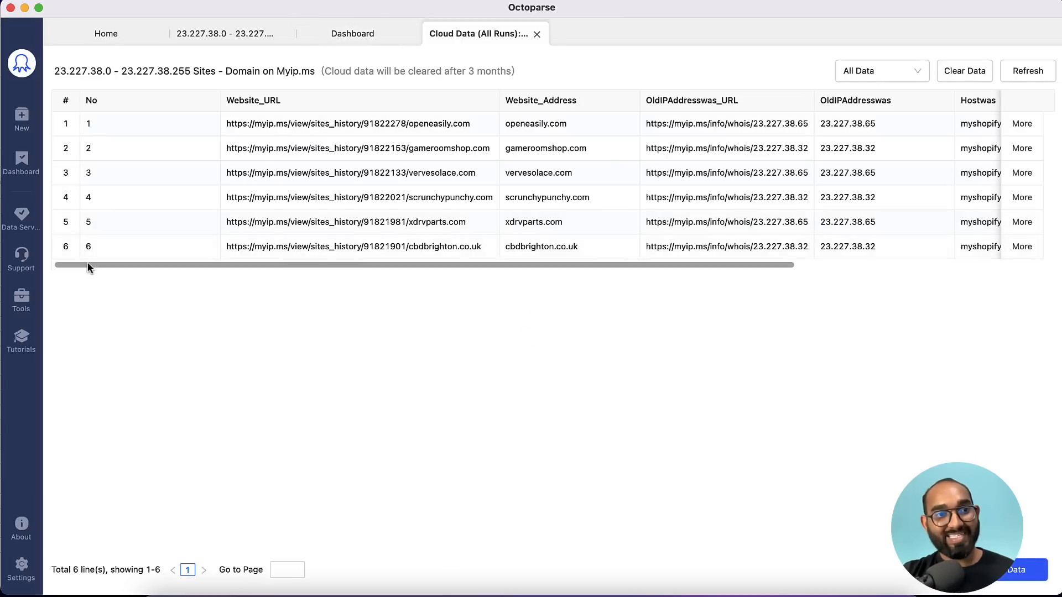
drag(134, 265, 148, 291)
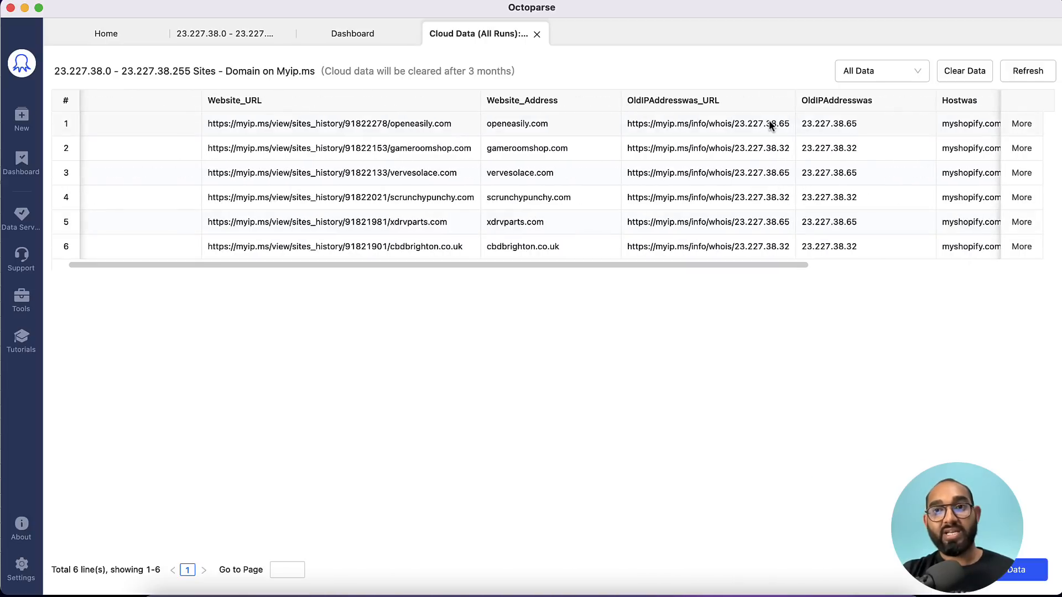
click(1032, 79)
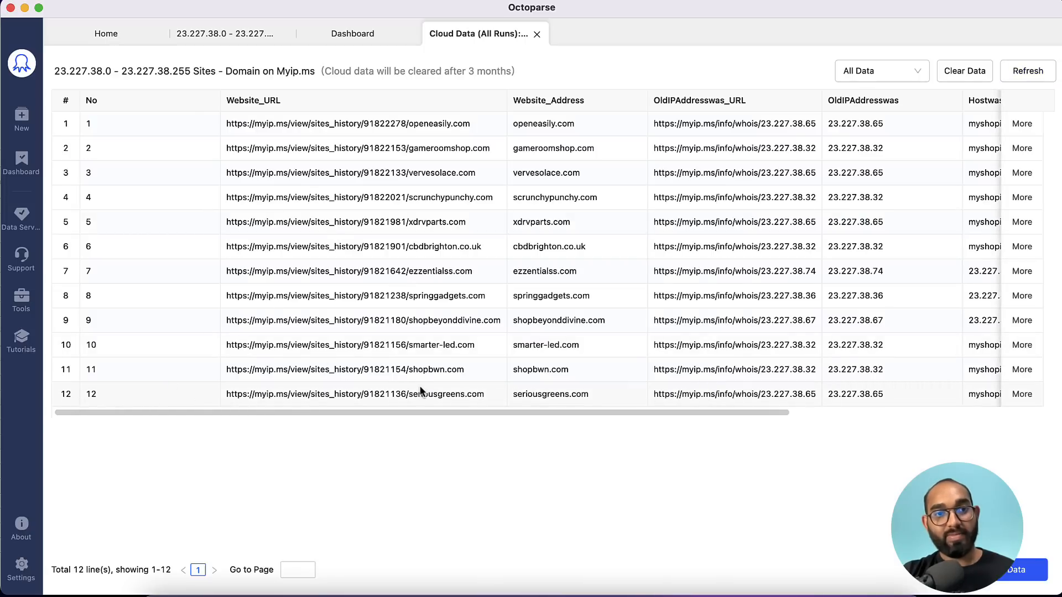
drag(431, 412, 777, 414)
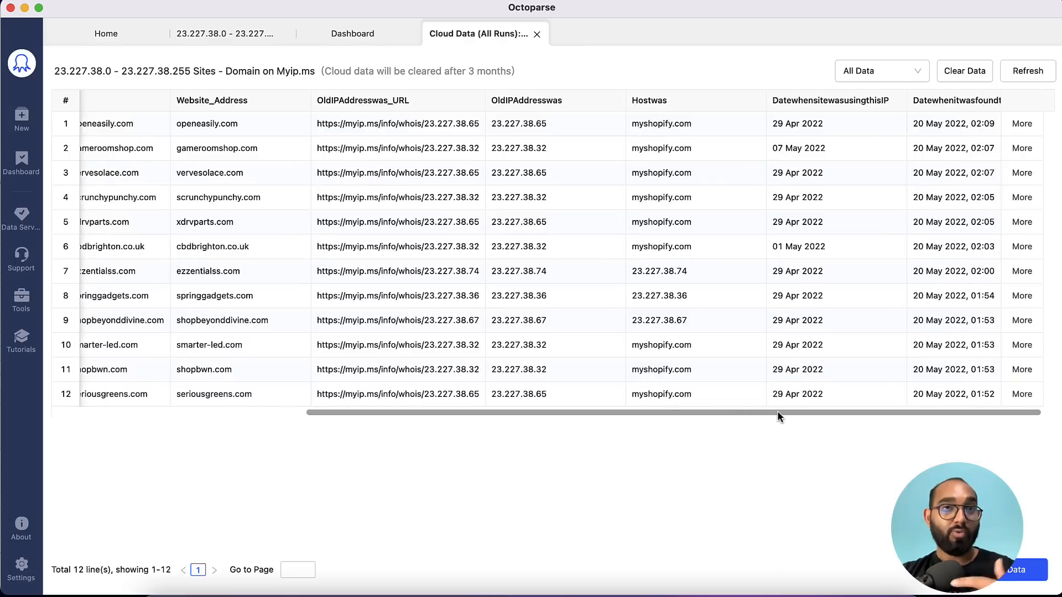
Reopen and refresh the running task's cloud data, then review the rows on its first and second pages.
click(360, 40)
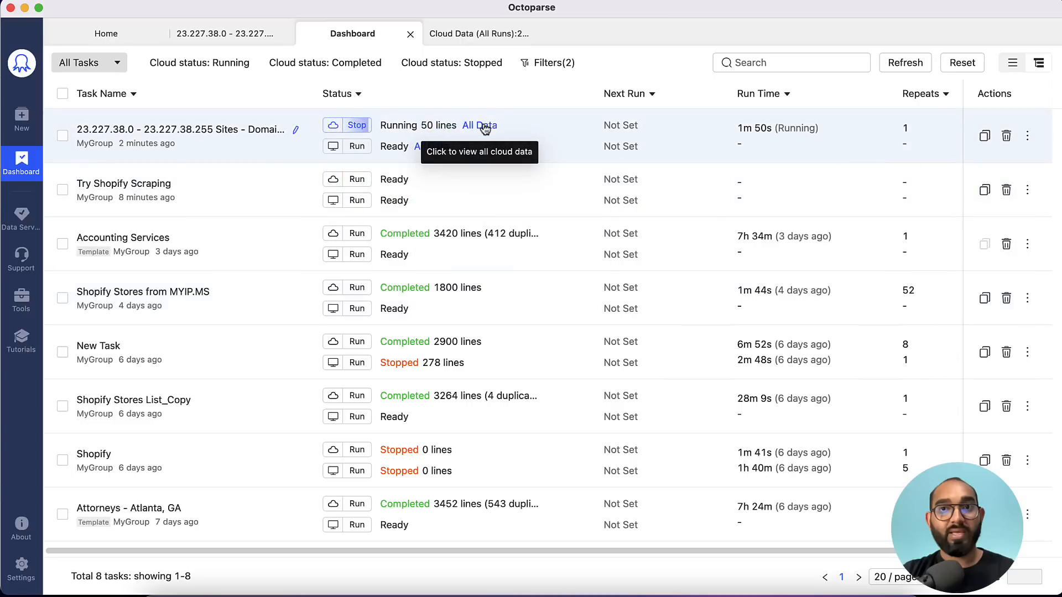
click(480, 125)
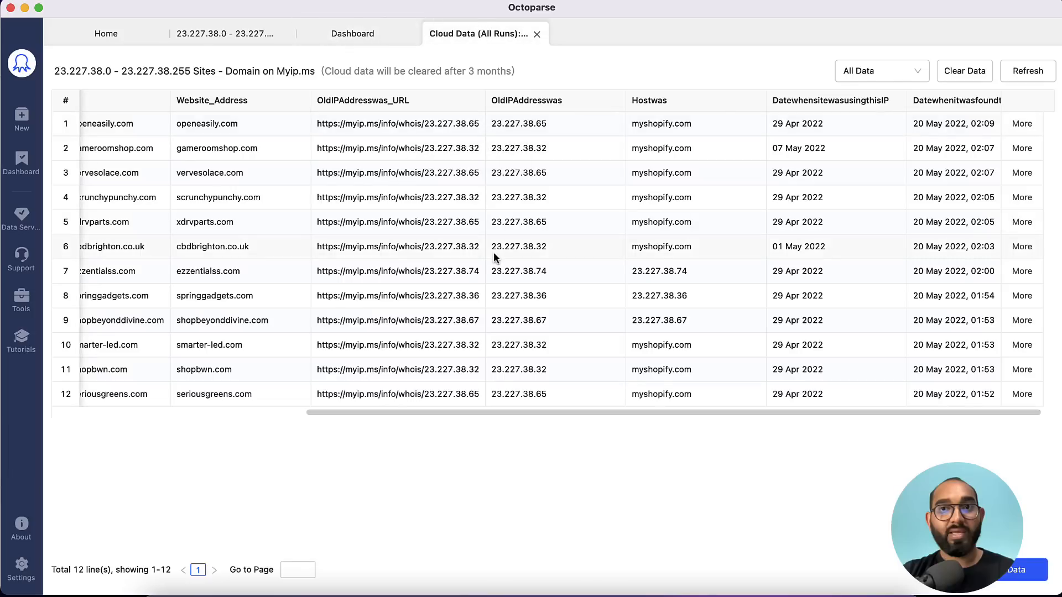
click(1026, 71)
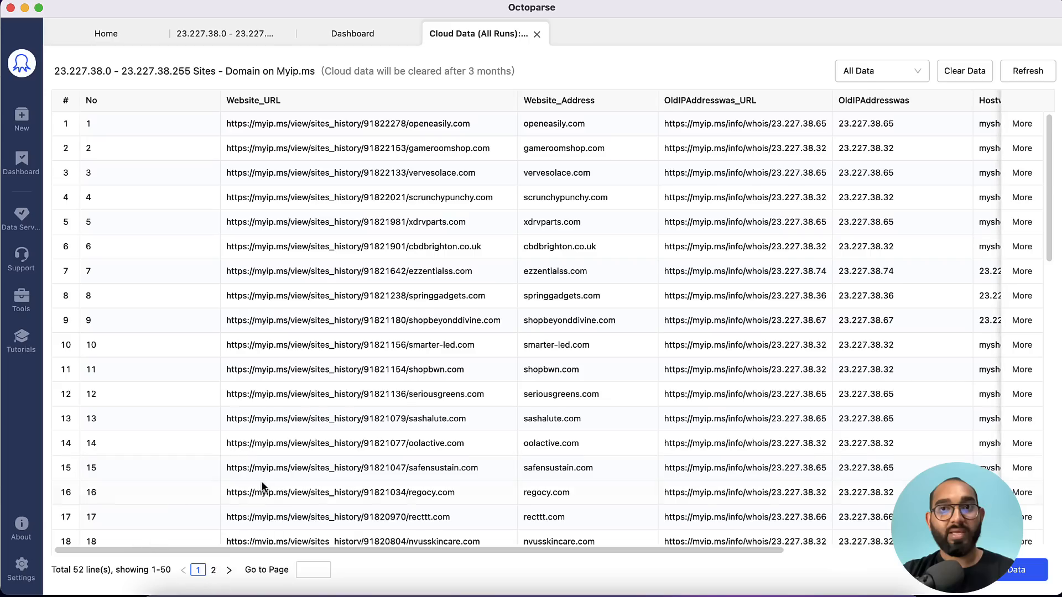
scroll(263, 486, down, 10)
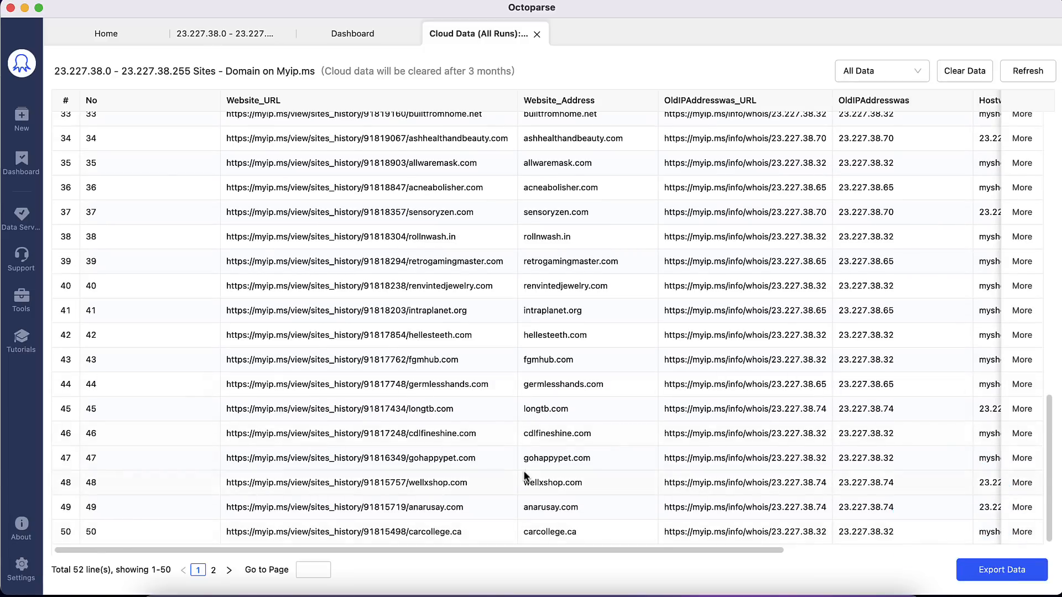
click(214, 570)
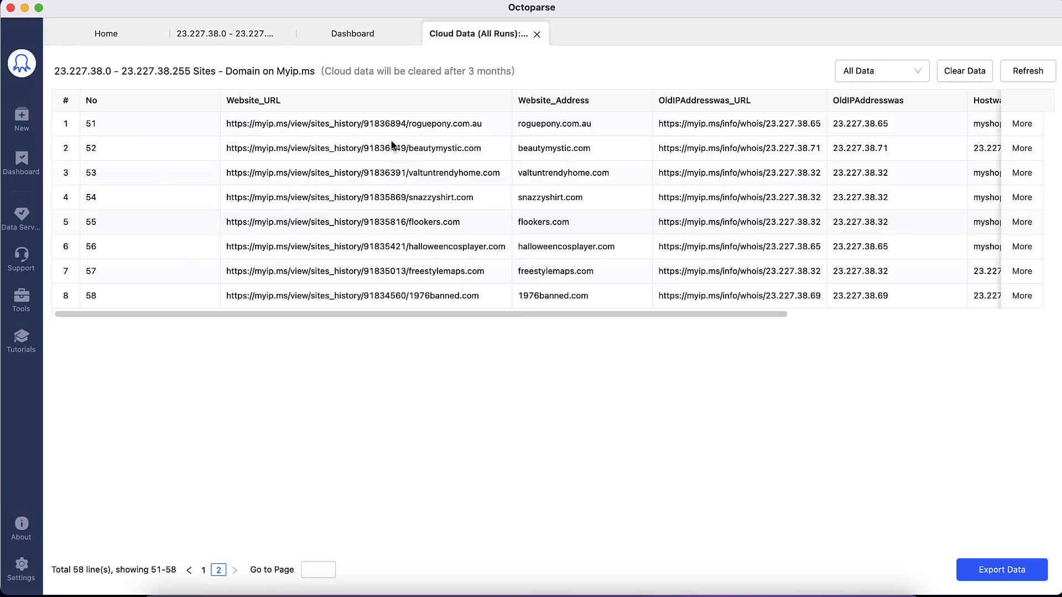
Stop the myip.ms task's cloud run from the dashboard and return to its extracted cloud data.
click(365, 45)
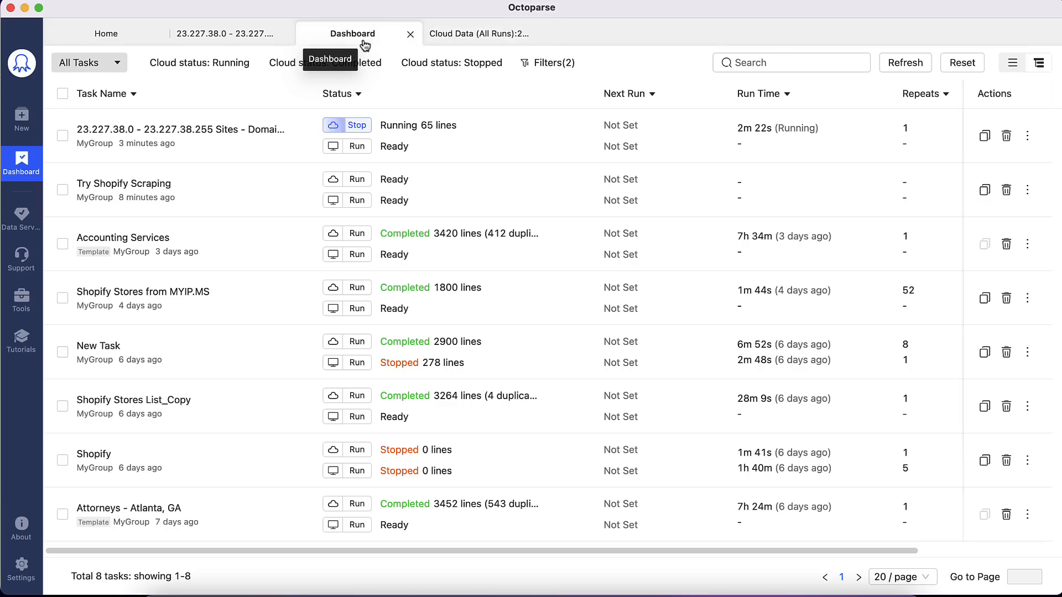
click(357, 125)
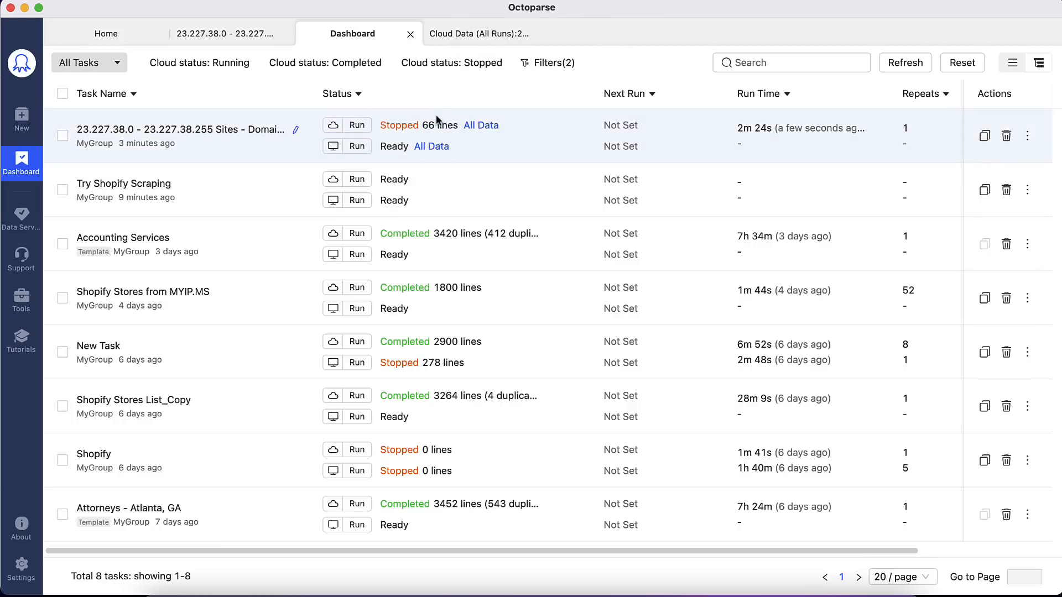
click(463, 33)
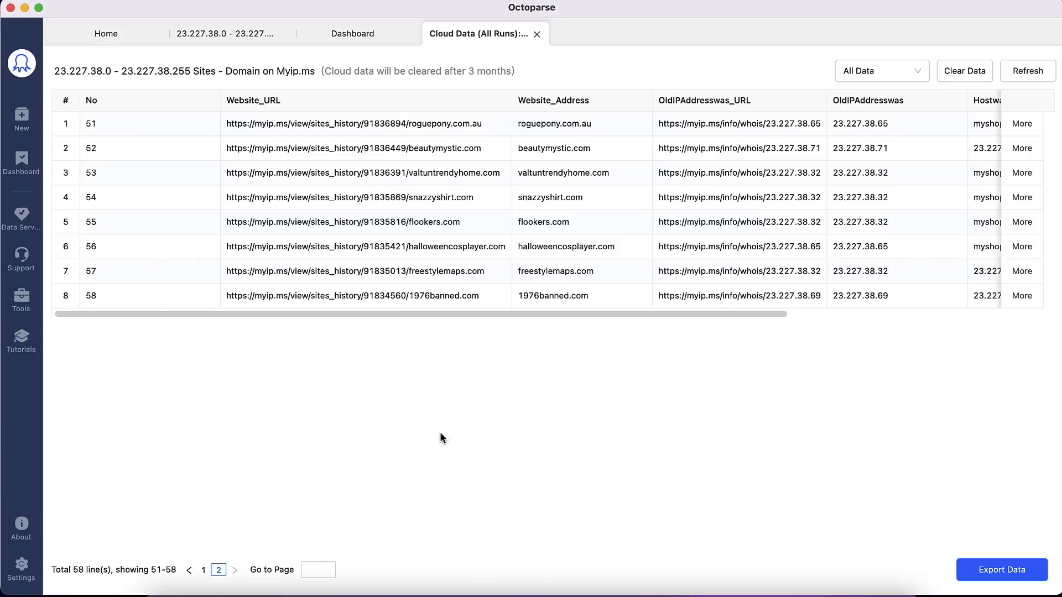
Check the stopped task on the dashboard and start exporting all of its cloud data as Excel (xlsx).
click(352, 36)
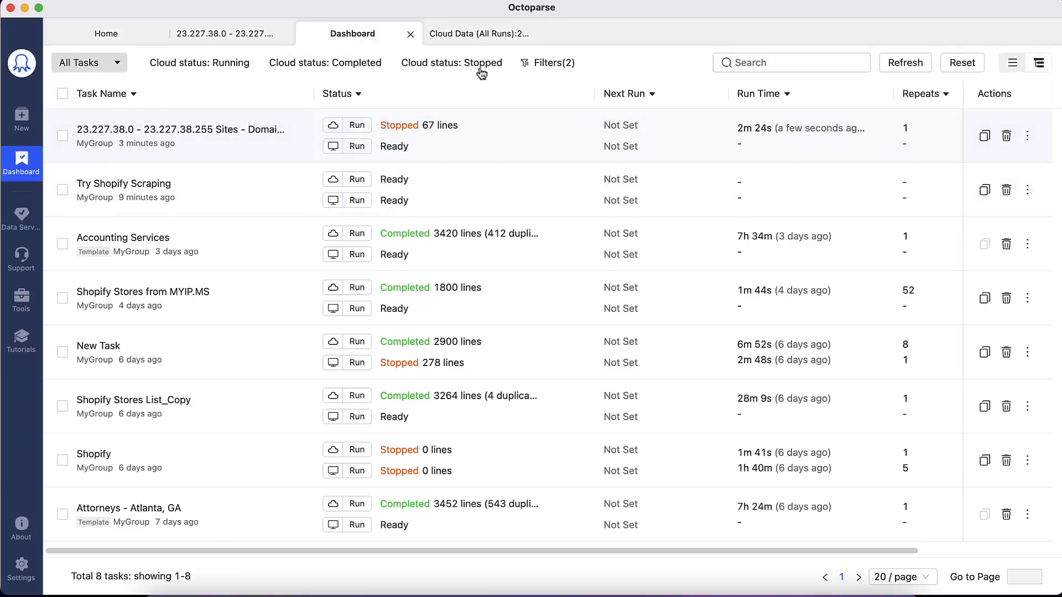
click(479, 33)
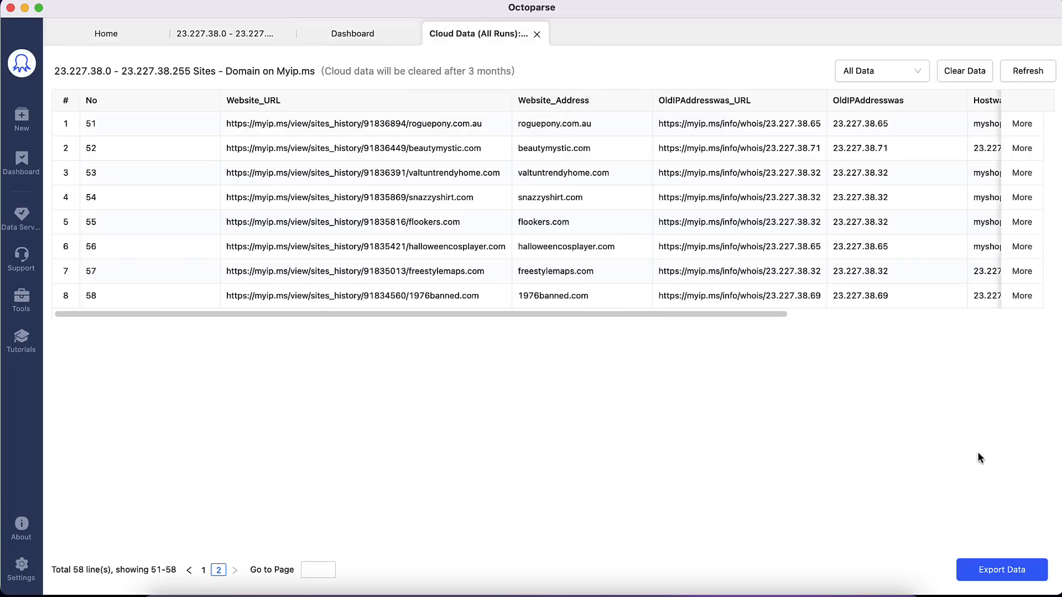
click(1015, 575)
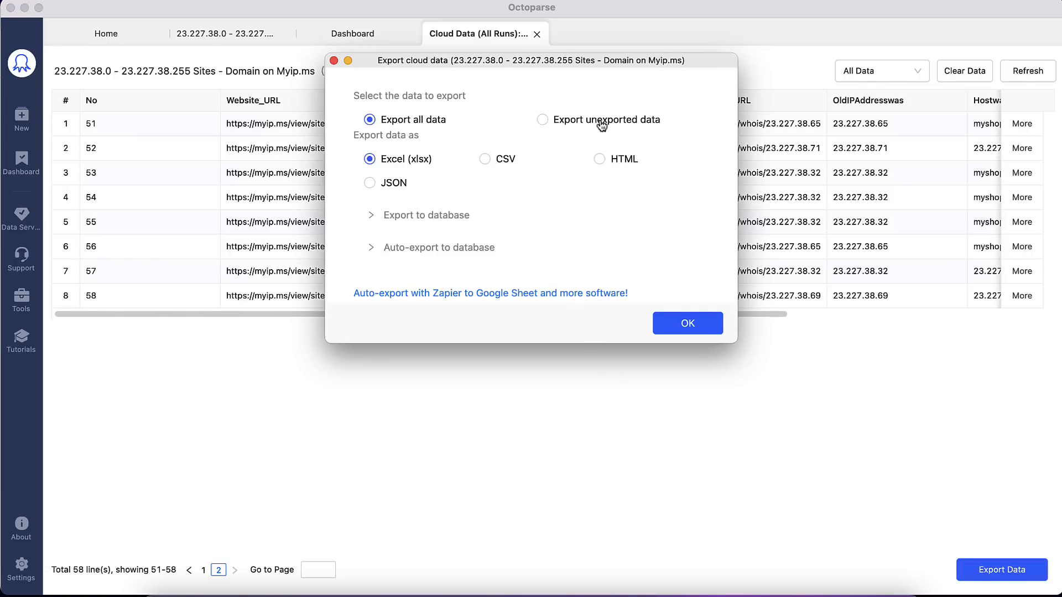
click(565, 129)
click(380, 125)
click(687, 331)
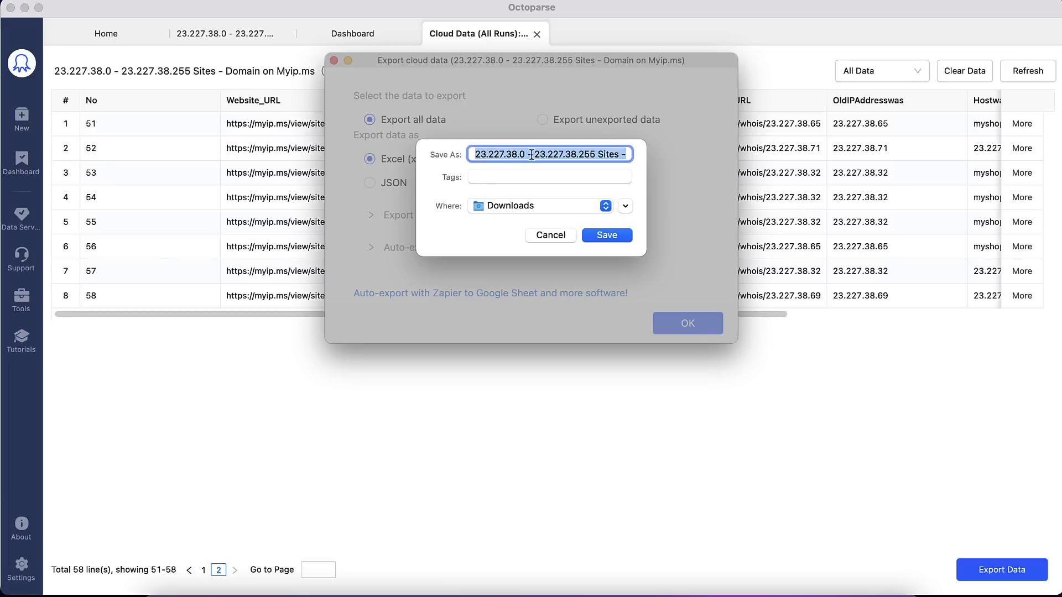
Name the export file Hakdgag and save it in the Downloads folder.
text(Hakdgag)
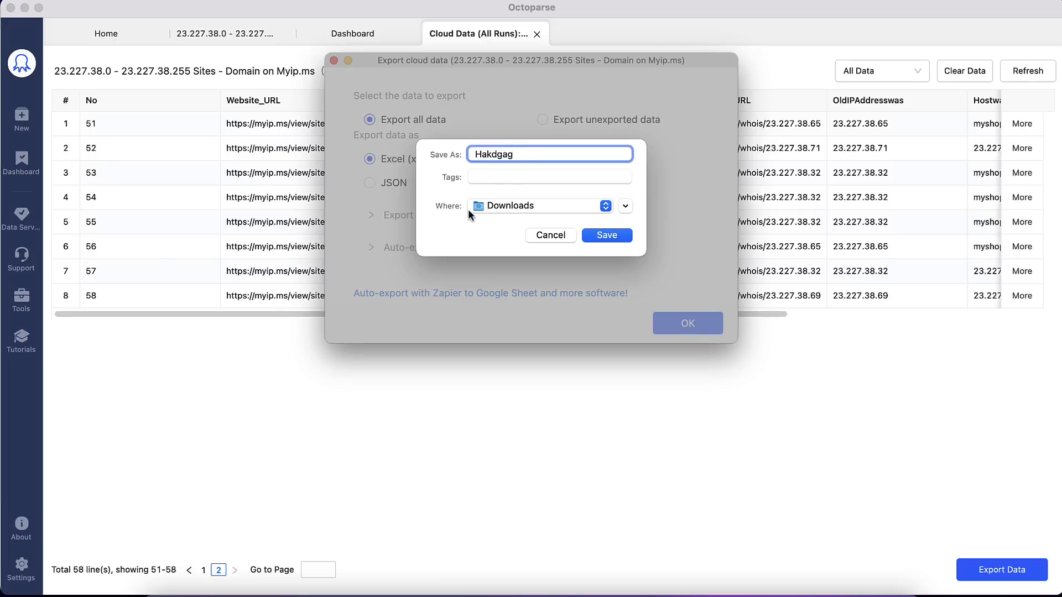
click(516, 206)
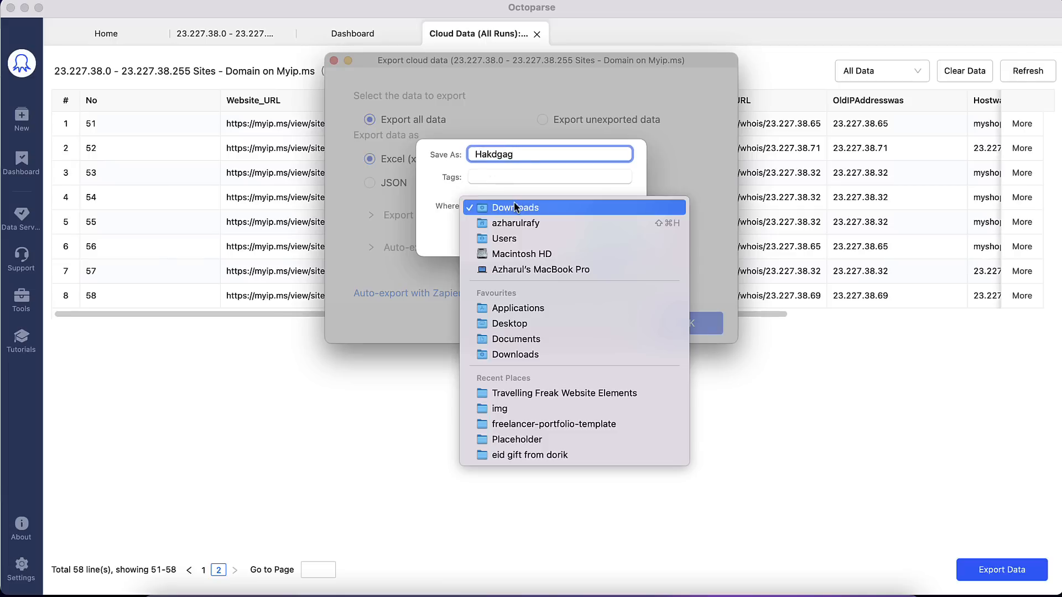
click(516, 207)
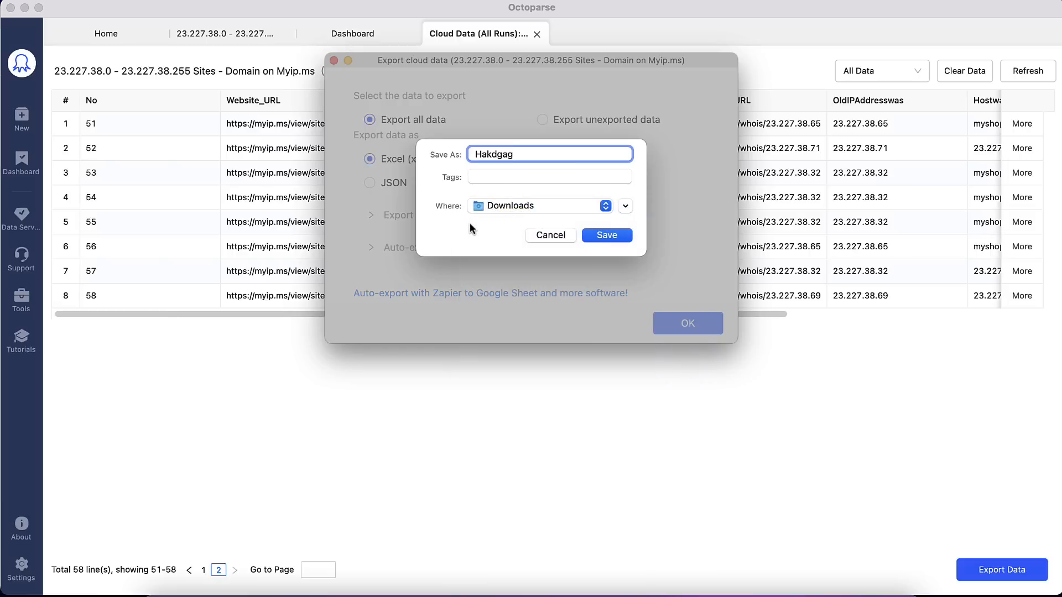
click(622, 242)
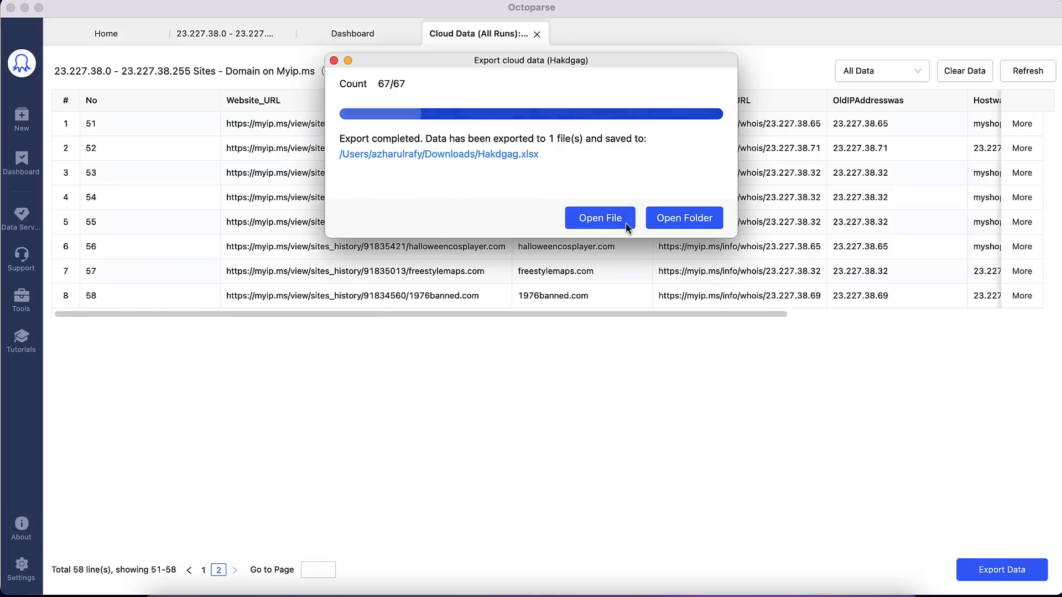
Open the exported Hakdgag.xlsx spreadsheet and look through its rows down to the last one.
click(594, 221)
scroll(354, 366, down, 10)
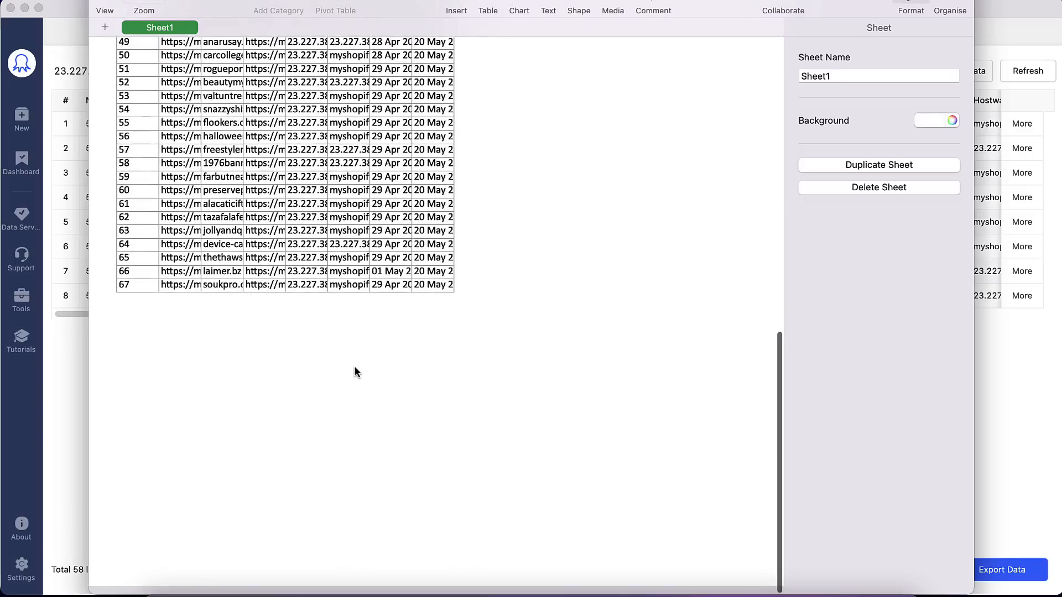
scroll(354, 366, up, 10)
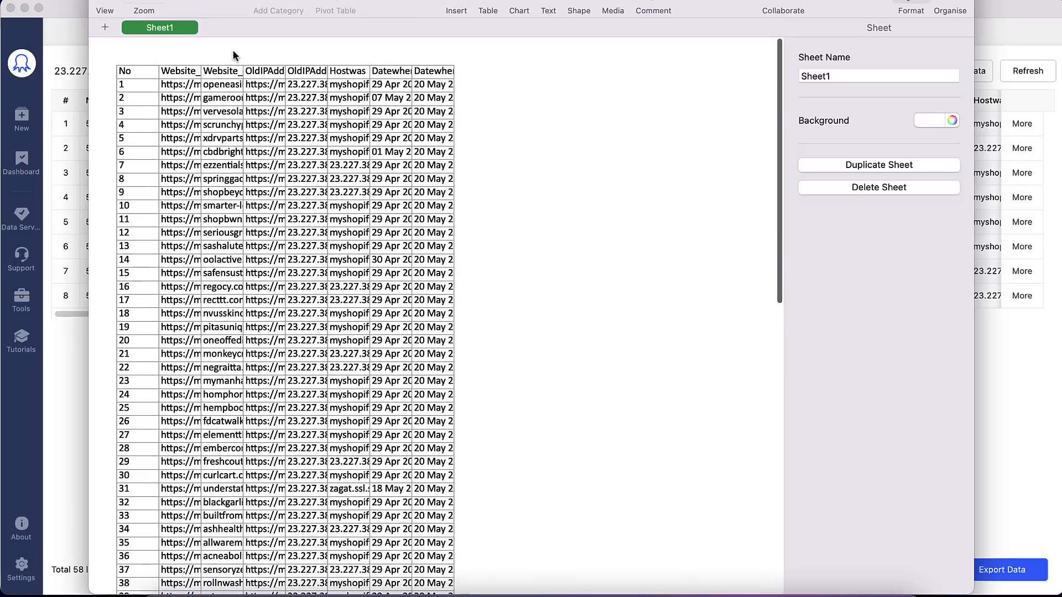
Fit the Website_Address and OldIPAddresswas columns to their contents and review the rows of Sheet1.
click(232, 70)
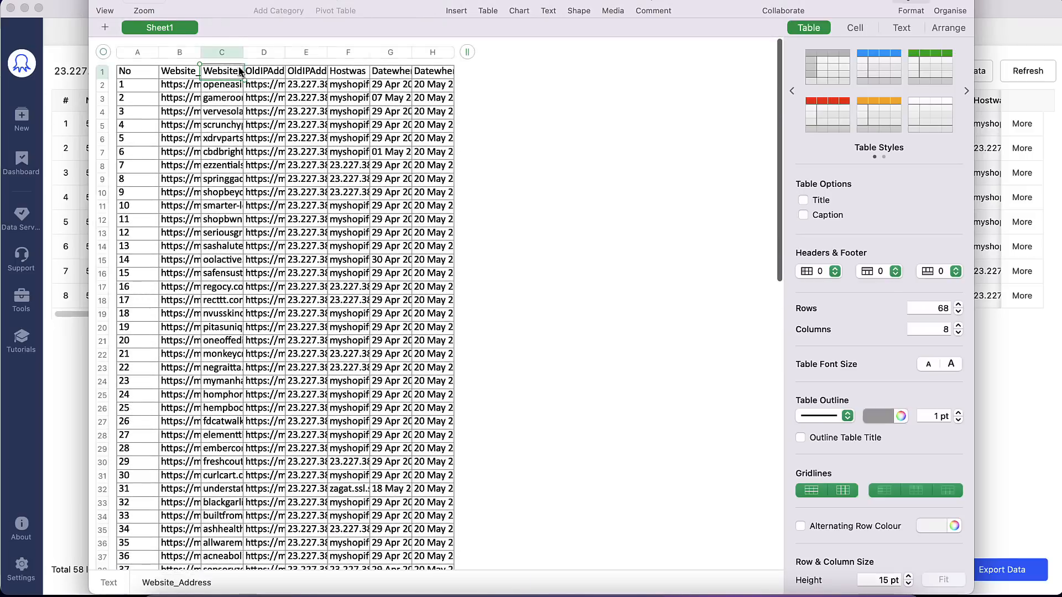
double_click(241, 51)
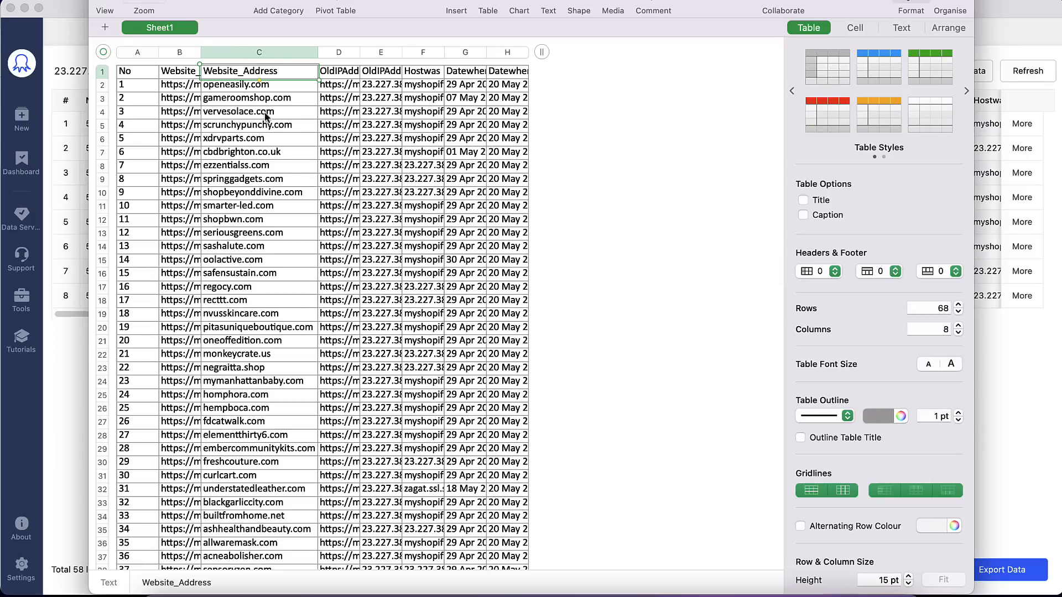
double_click(400, 53)
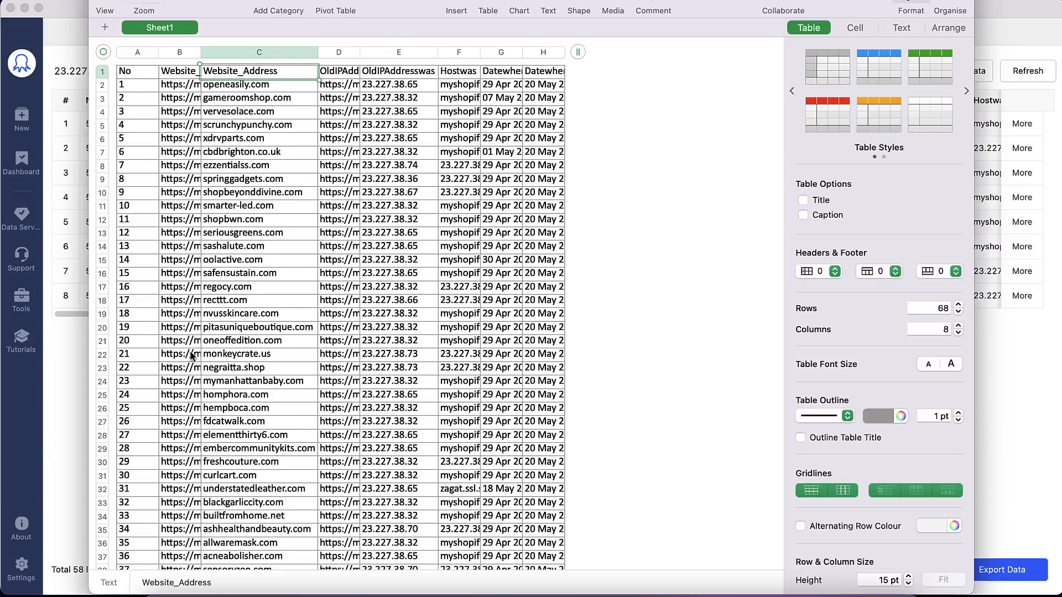
scroll(191, 351, down, 15)
scroll(250, 276, up, 15)
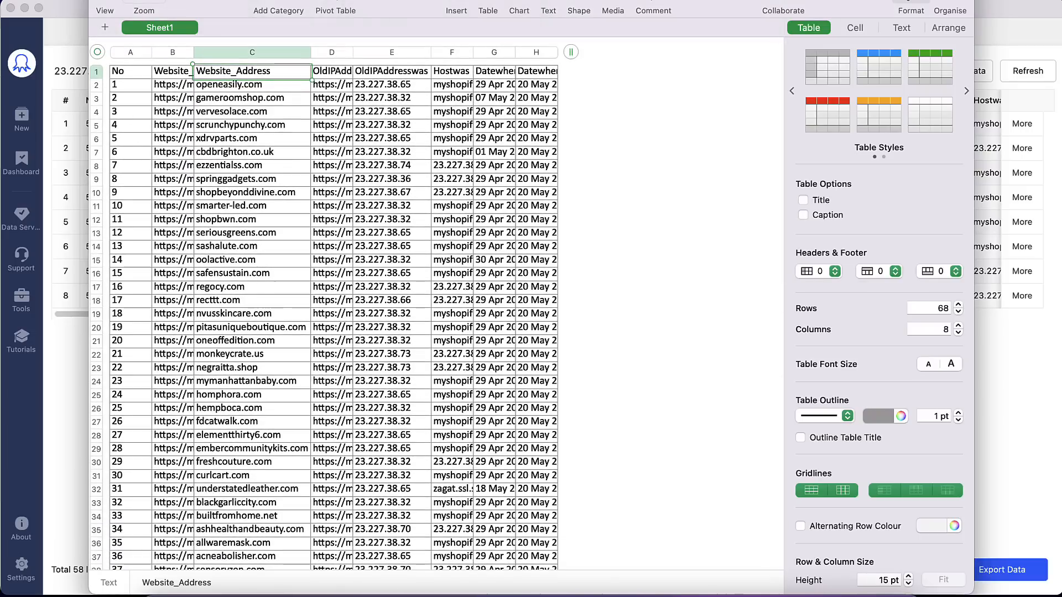
Close the exported spreadsheet, return to Octoparse and dismiss the finished cloud data export window.
key(super+w)
click(469, 376)
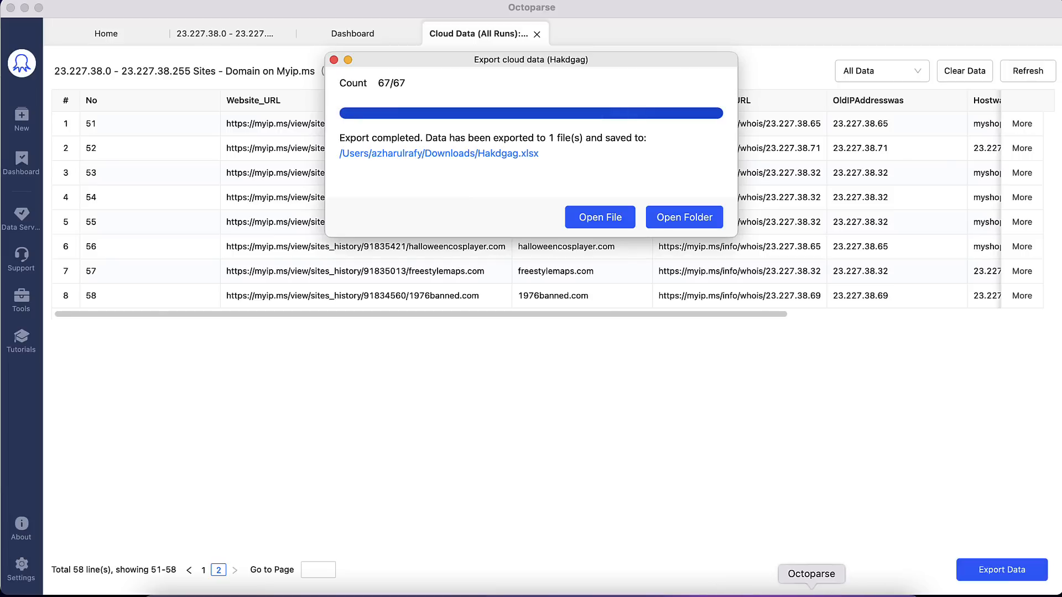
click(334, 59)
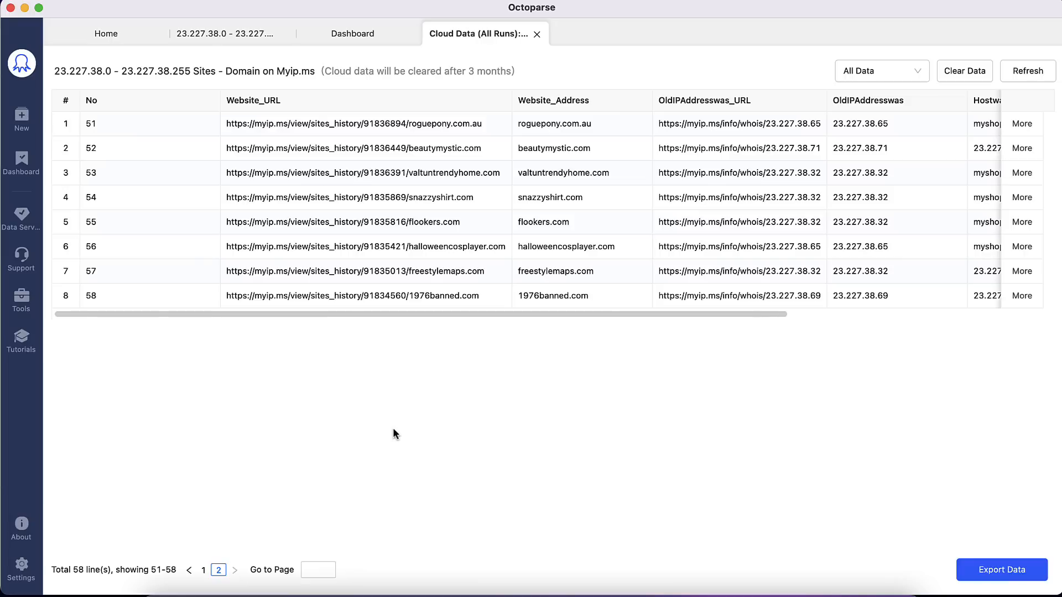